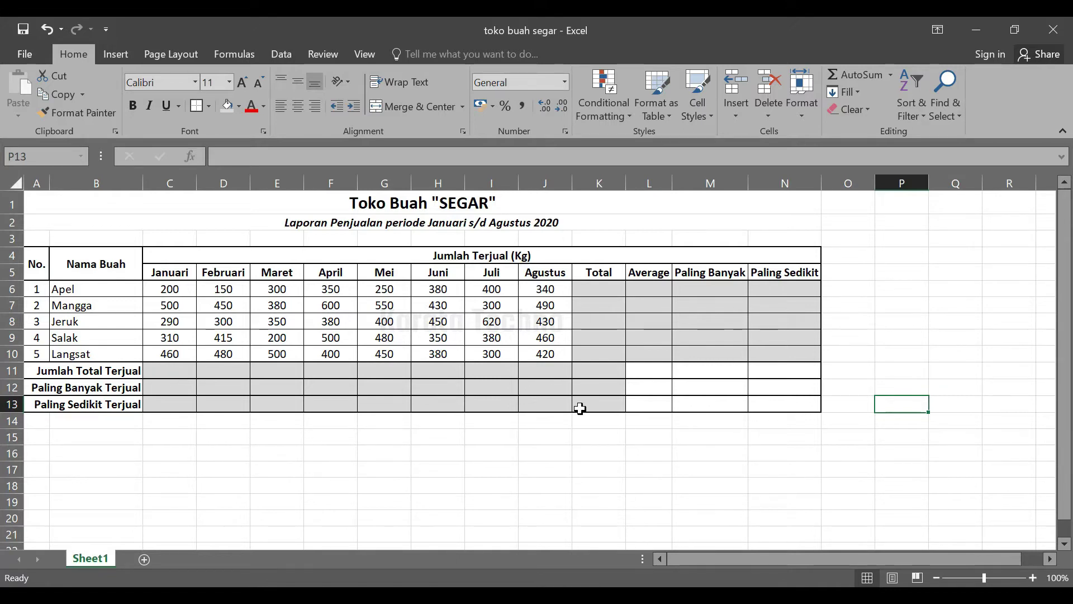
# Review the empty cells for totals, averages, highest and lowest sales in K6:N10 and C11:K13.
pyautogui.moveTo(592, 288); pyautogui.dragTo(598, 353)
pyautogui.moveTo(787, 290); pyautogui.dragTo(791, 352)
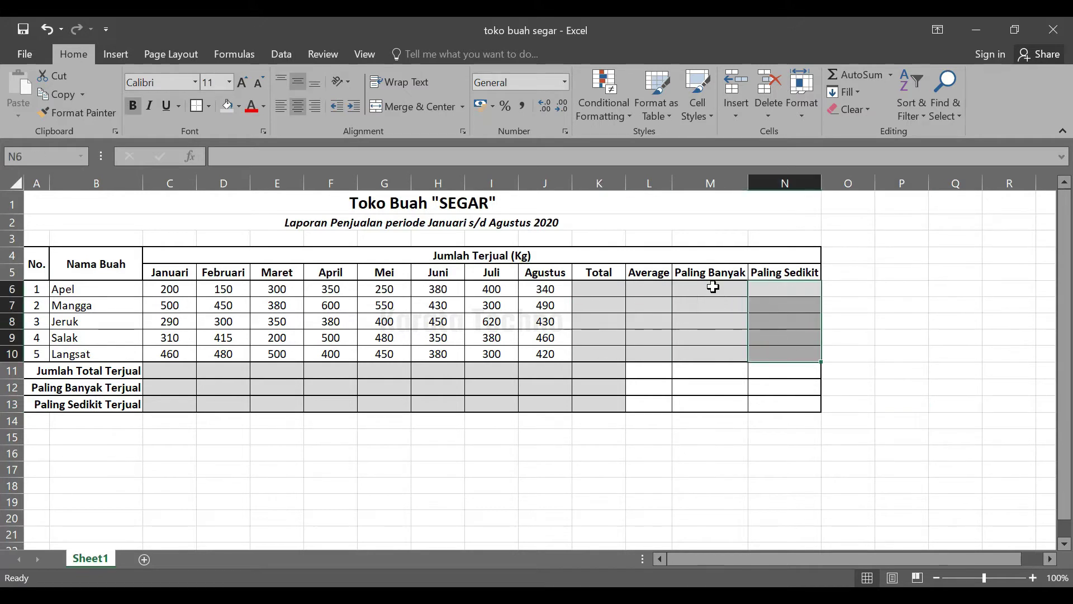
pyautogui.moveTo(712, 287); pyautogui.dragTo(709, 352)
pyautogui.moveTo(170, 373); pyautogui.dragTo(596, 402)
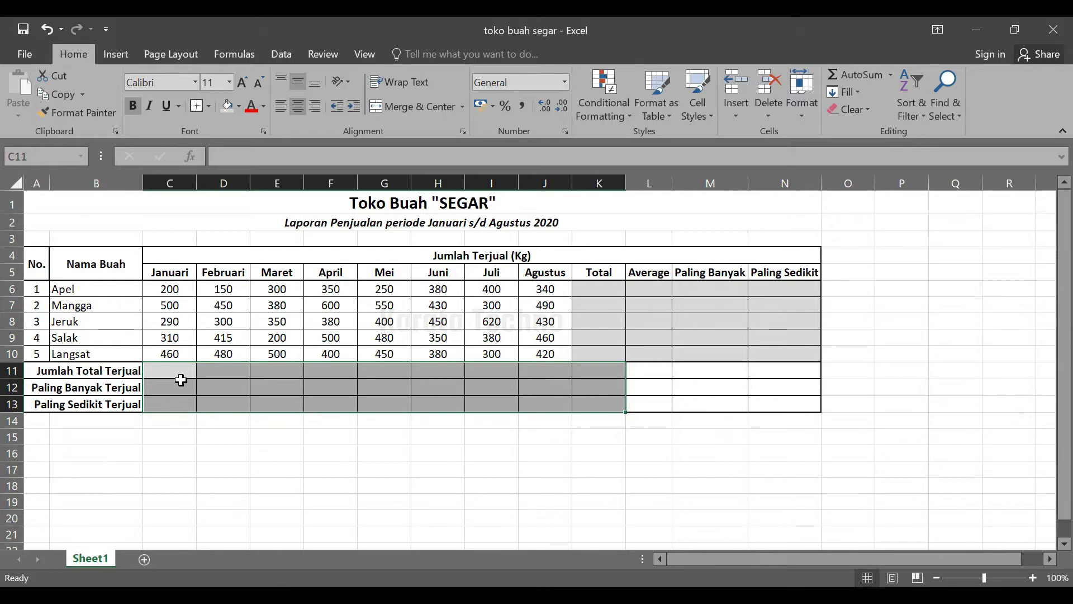
pyautogui.moveTo(608, 287); pyautogui.dragTo(598, 353)
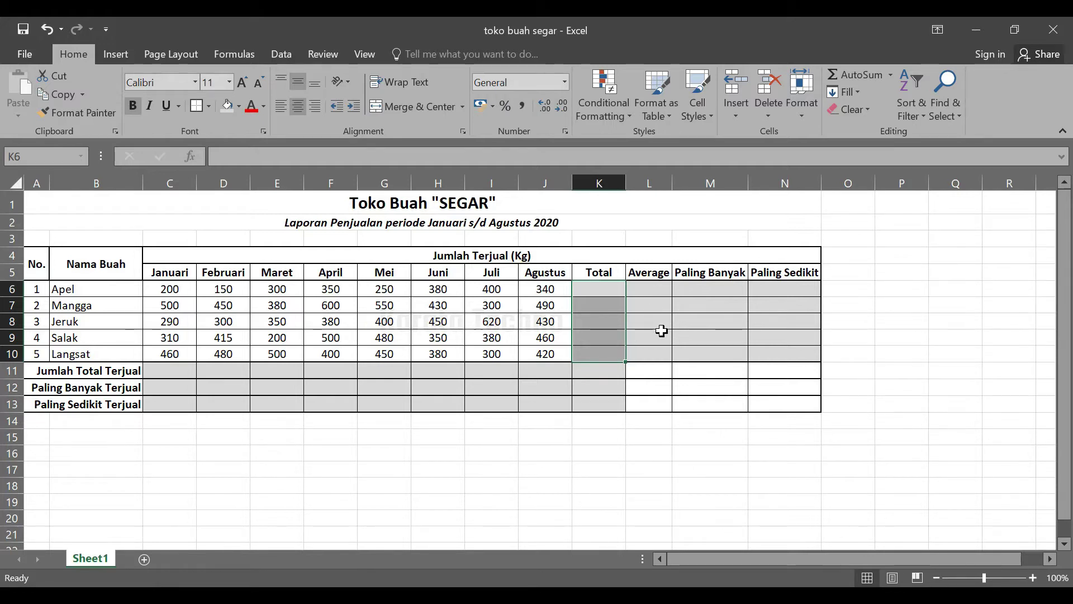
pyautogui.click(607, 291)
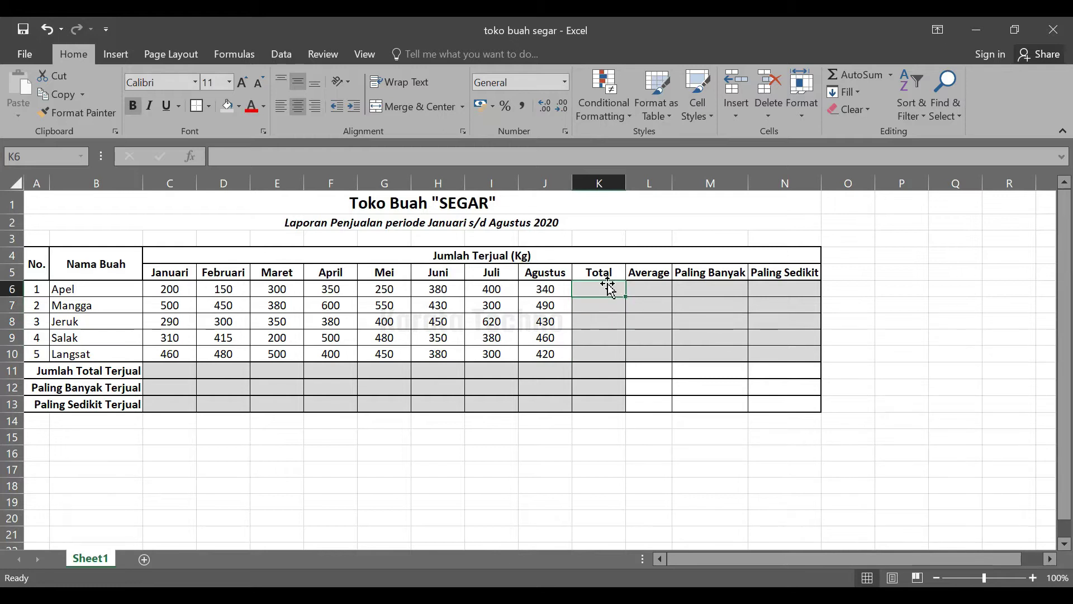
pyautogui.click(605, 307)
pyautogui.click(606, 290)
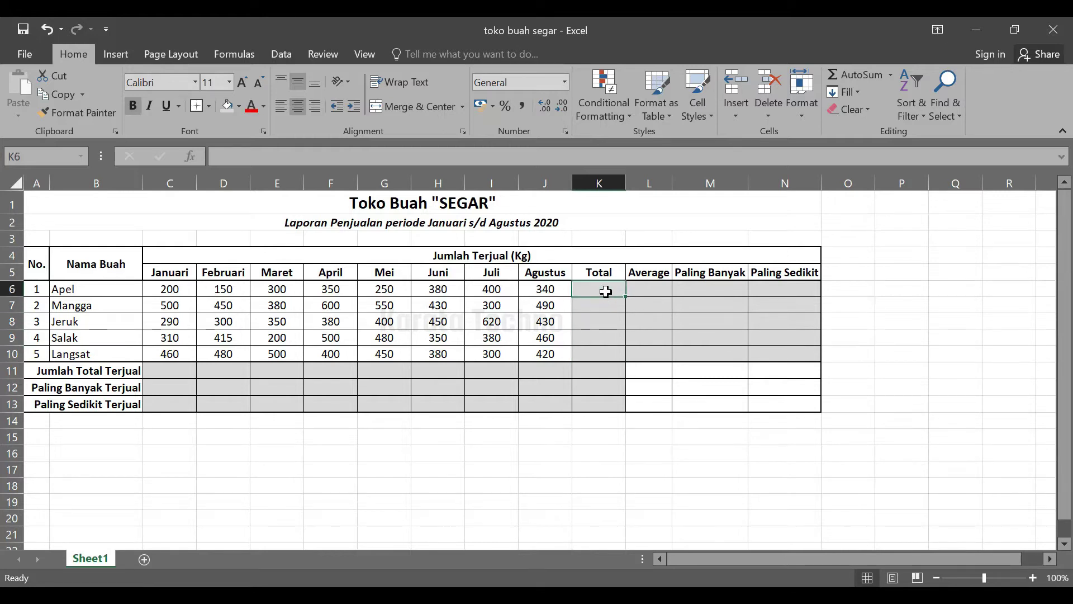
pyautogui.click(604, 274)
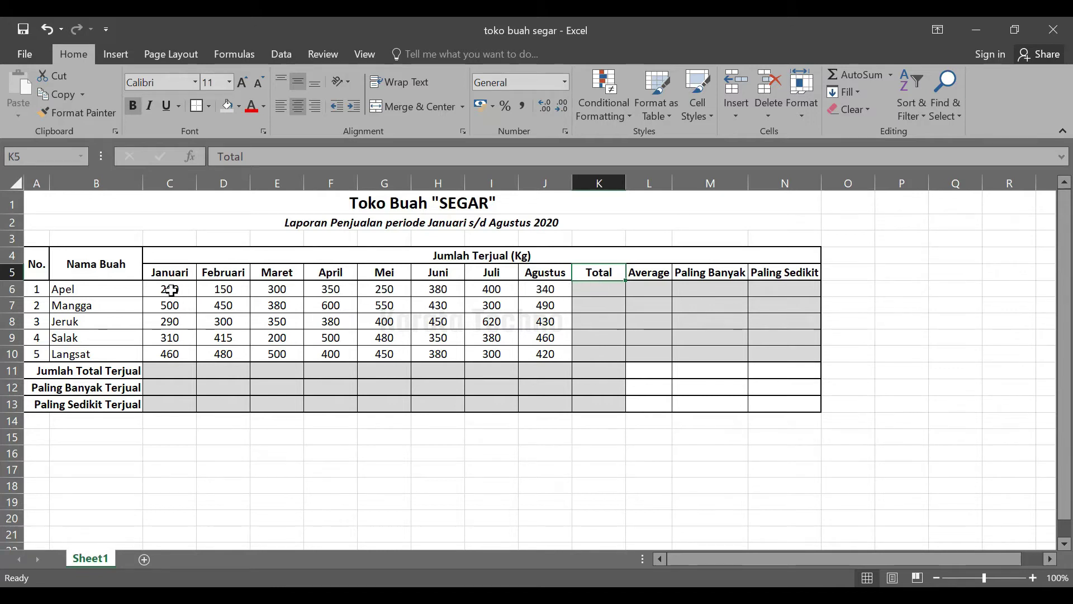
pyautogui.click(556, 291)
pyautogui.click(590, 290)
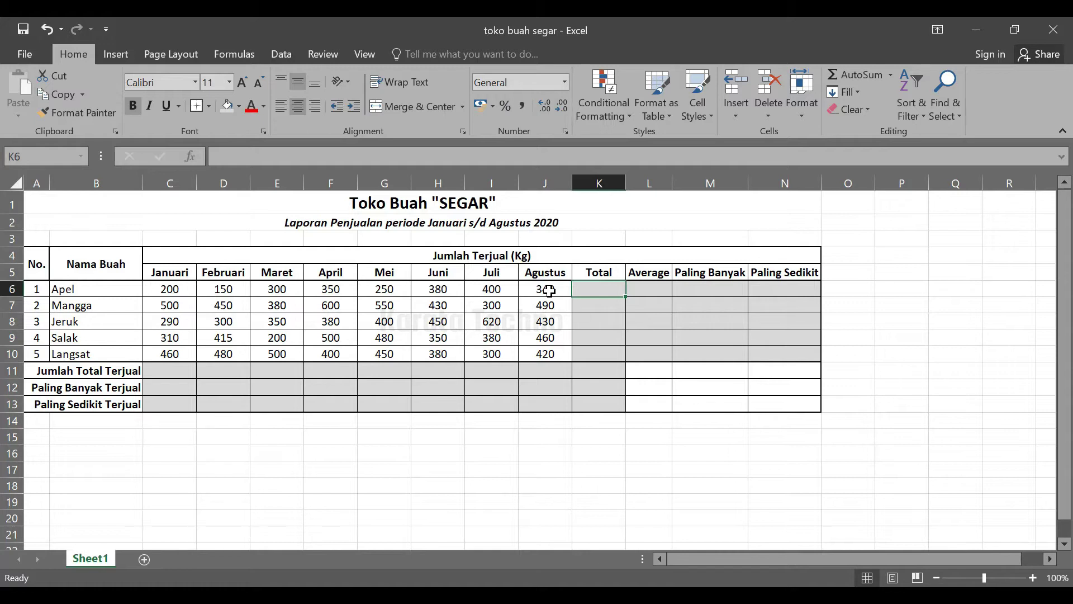
pyautogui.click(601, 303)
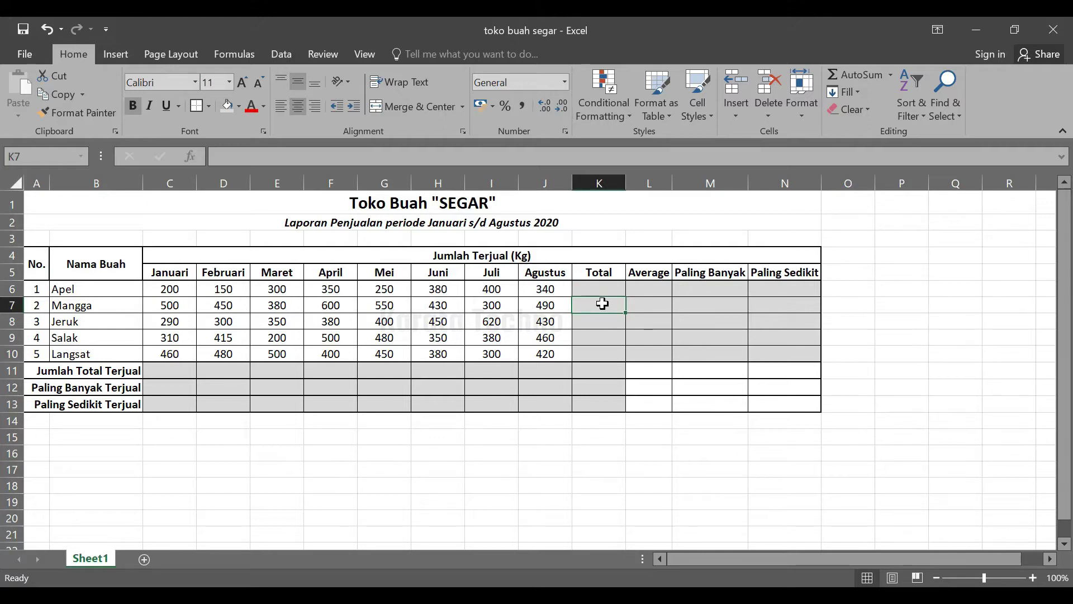
pyautogui.click(597, 288)
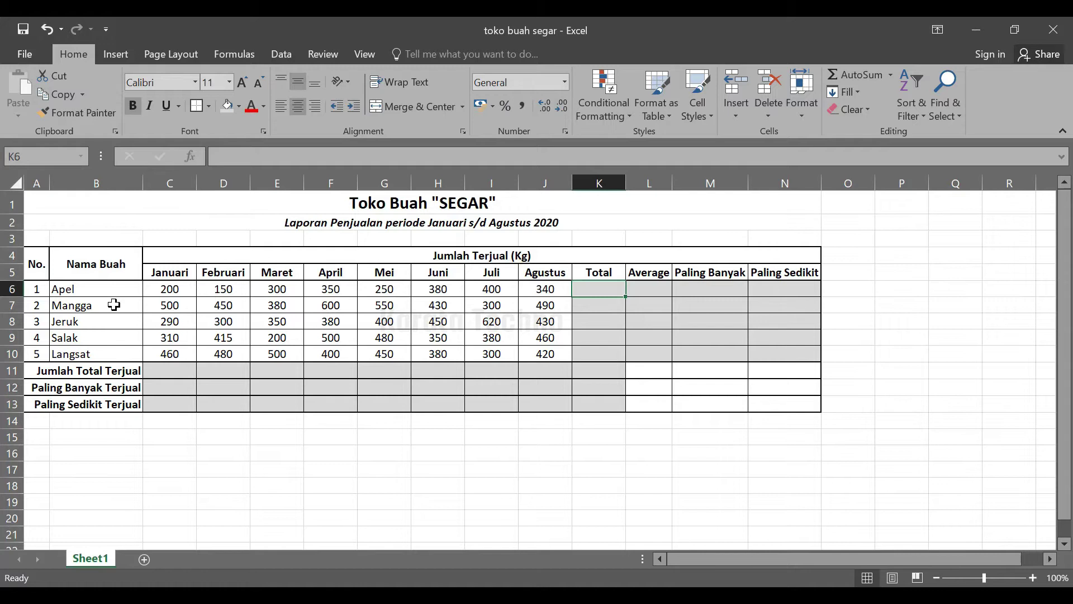
# Examine the fruit rows, their empty Total cells and Apel's January to August sales in C6:J6.
pyautogui.moveTo(3, 305); pyautogui.dragTo(32, 352)
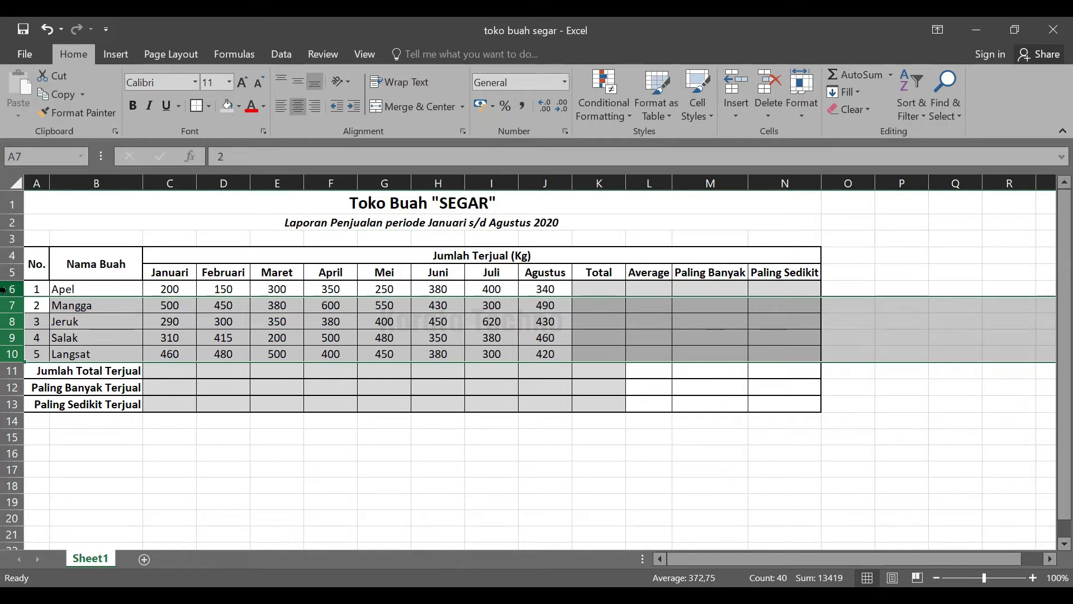
pyautogui.click(604, 322)
pyautogui.click(602, 307)
pyautogui.click(589, 349)
pyautogui.click(597, 289)
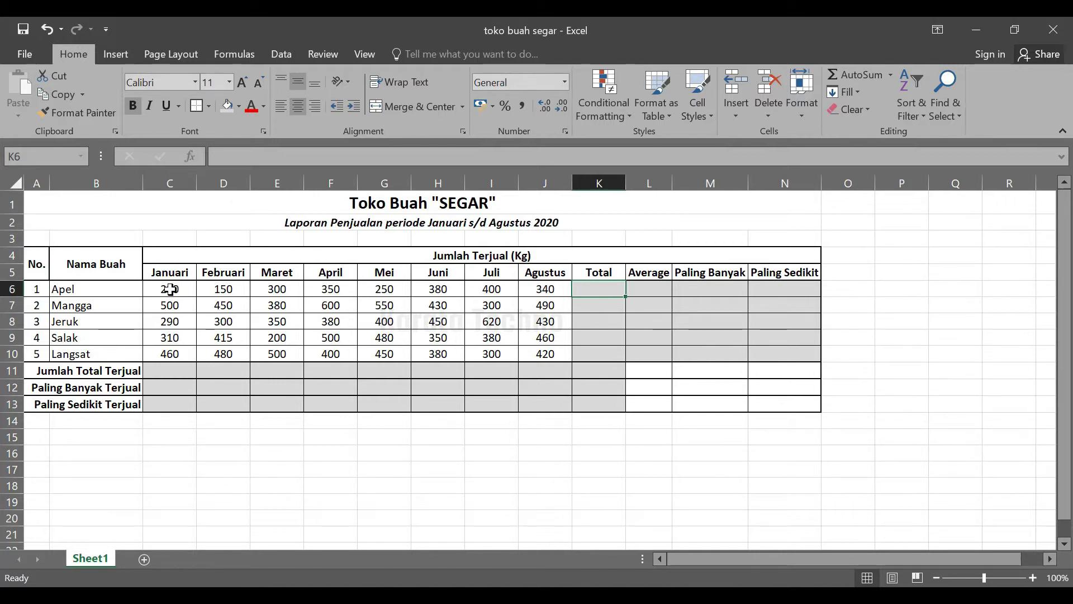
pyautogui.moveTo(171, 289); pyautogui.dragTo(544, 287)
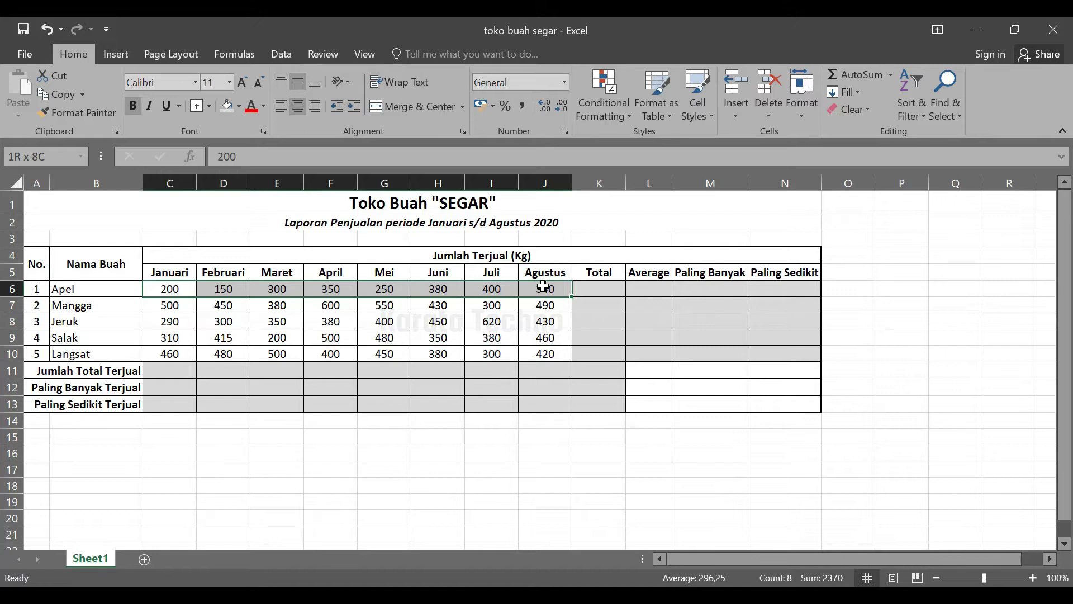
pyautogui.moveTo(544, 286); pyautogui.dragTo(546, 286)
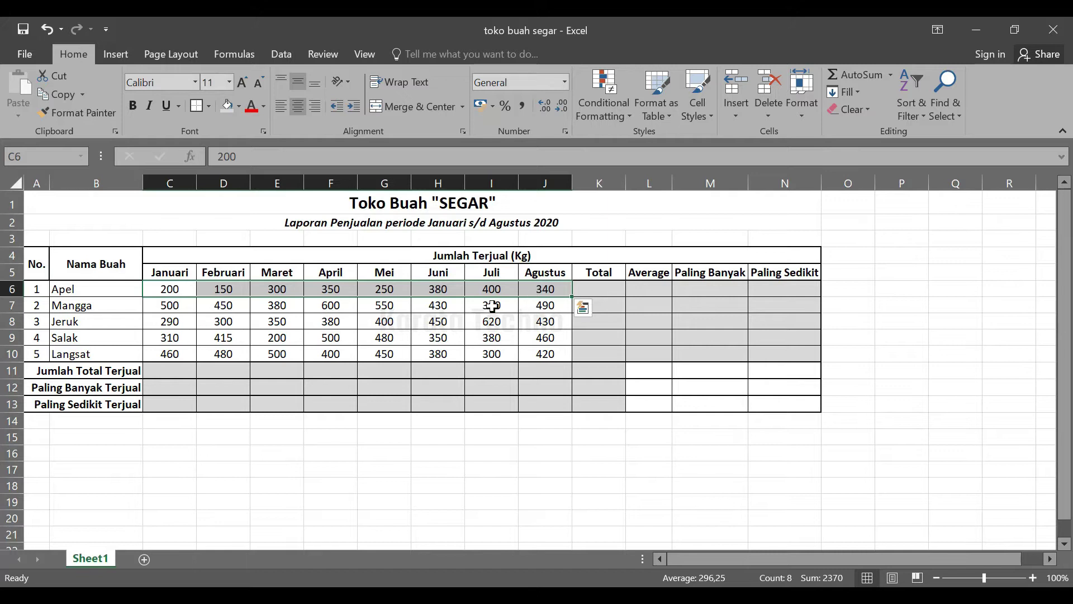
pyautogui.moveTo(166, 288); pyautogui.dragTo(543, 285)
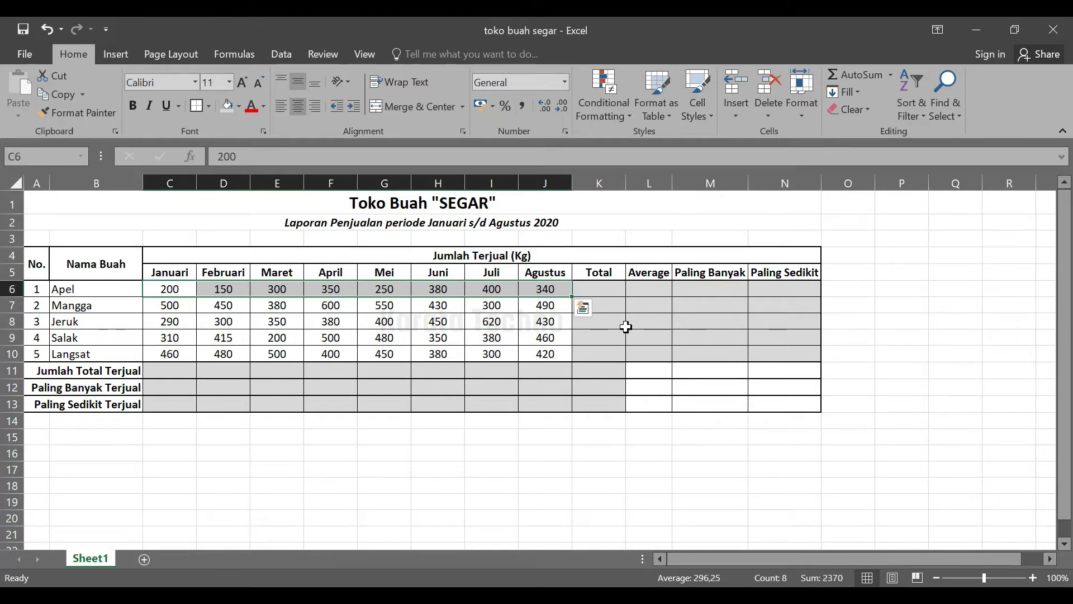
# Total Apel's January to August sales in K6 with =SUM(C6:J6) and check it against the selection sum of C6:J6.
pyautogui.click(604, 290)
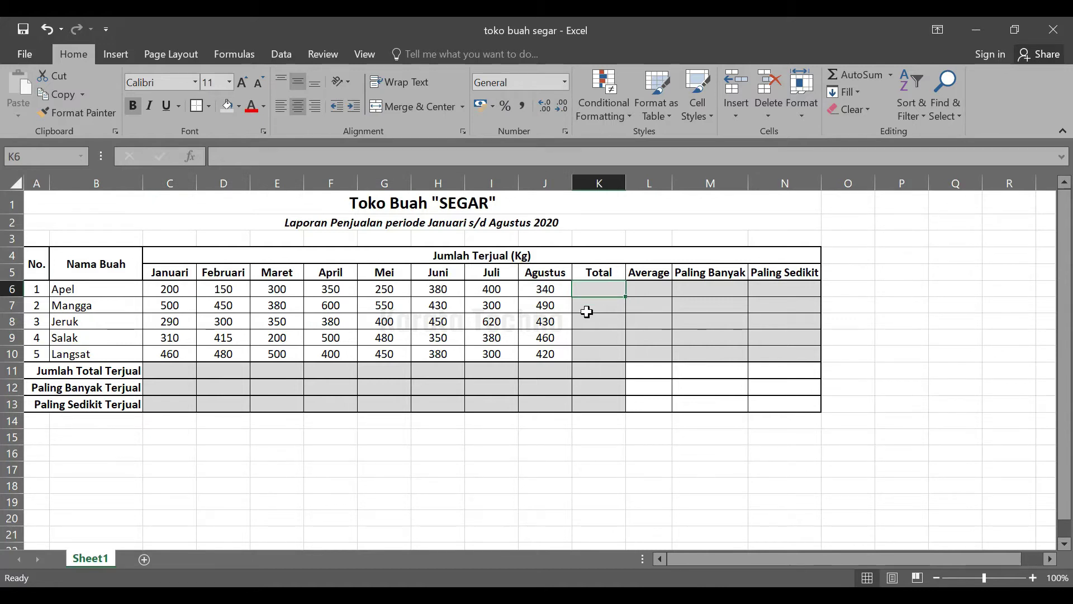
pyautogui.write('=')
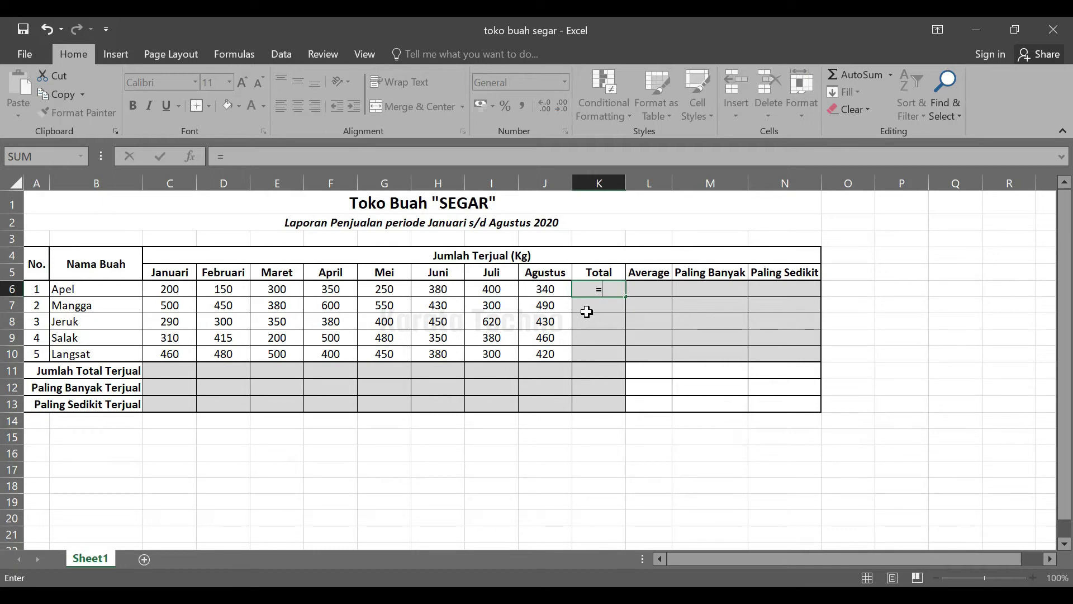
pyautogui.write('s')
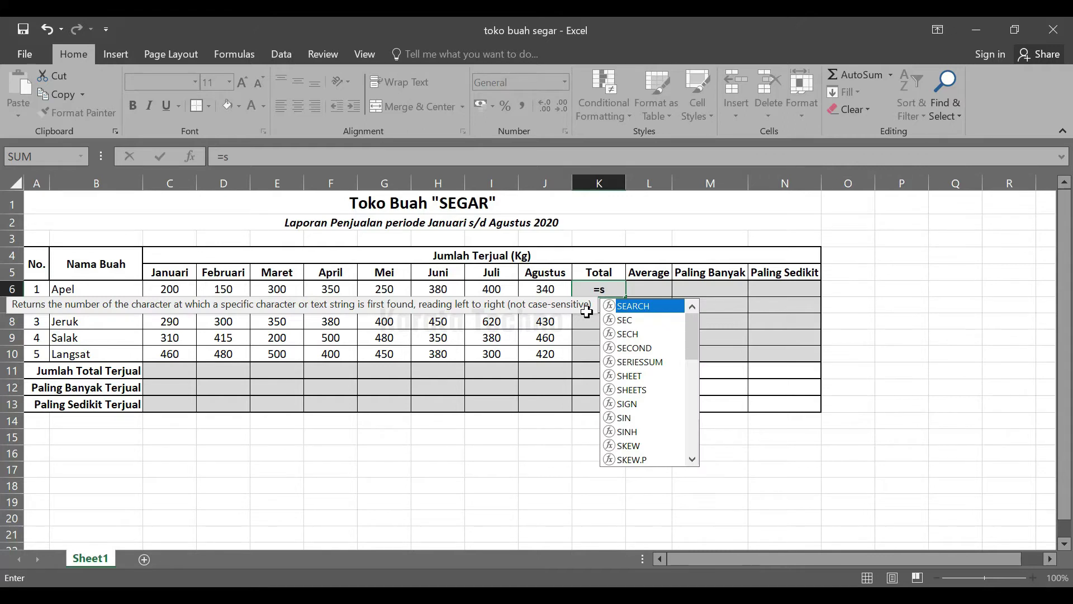
pyautogui.write('um')
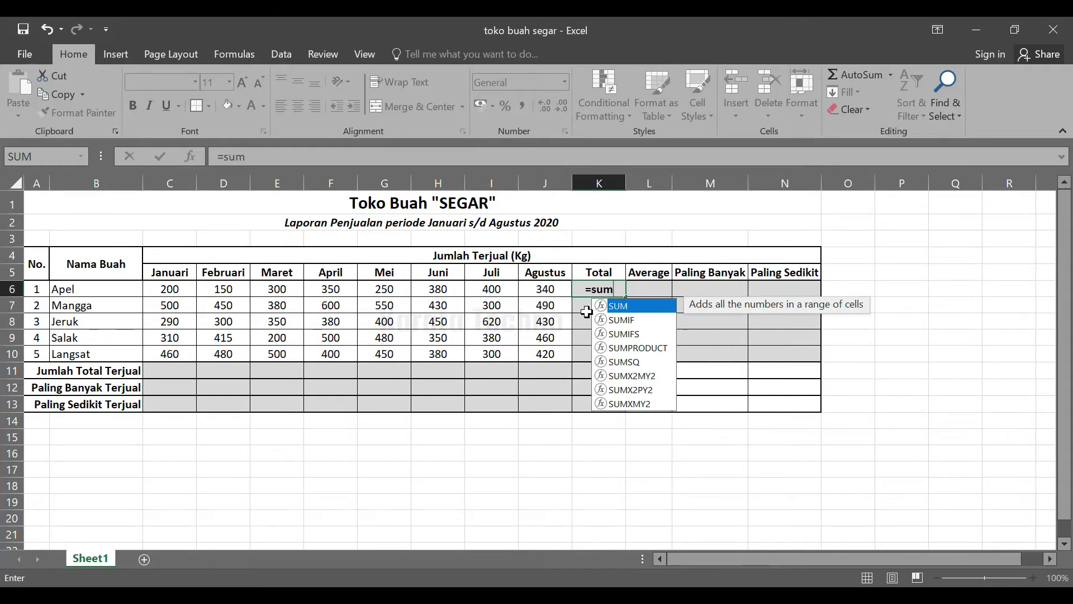
pyautogui.write('(')
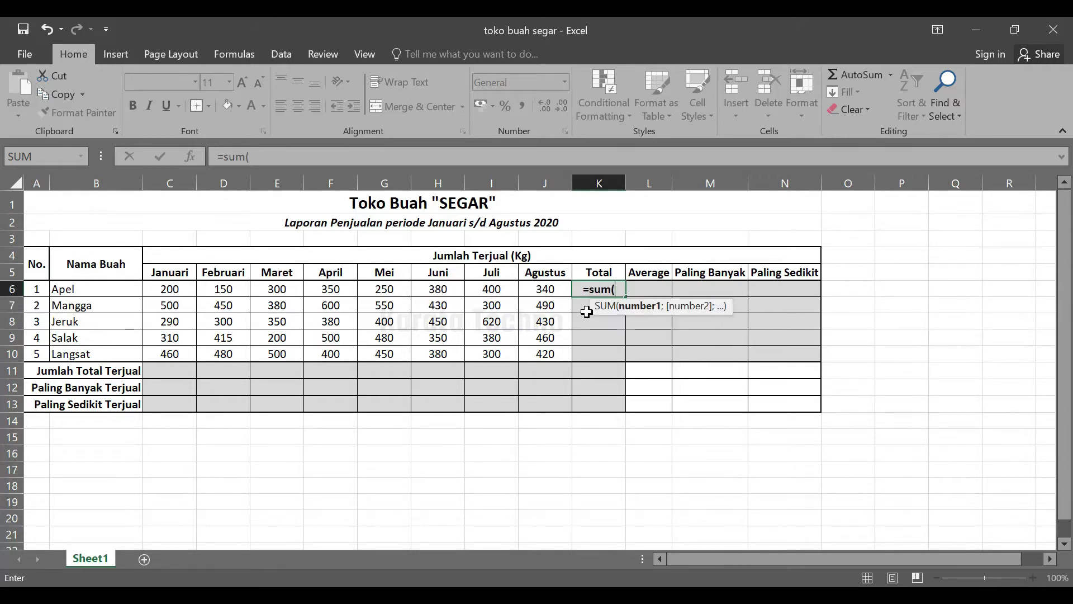
pyautogui.click(172, 289)
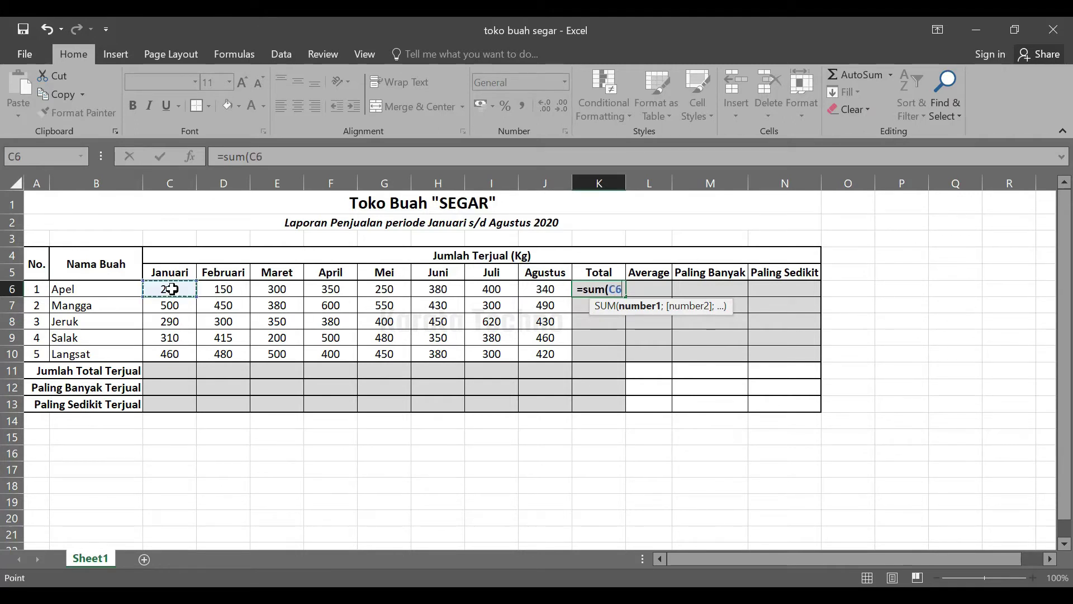
pyautogui.moveTo(171, 289); pyautogui.dragTo(532, 290)
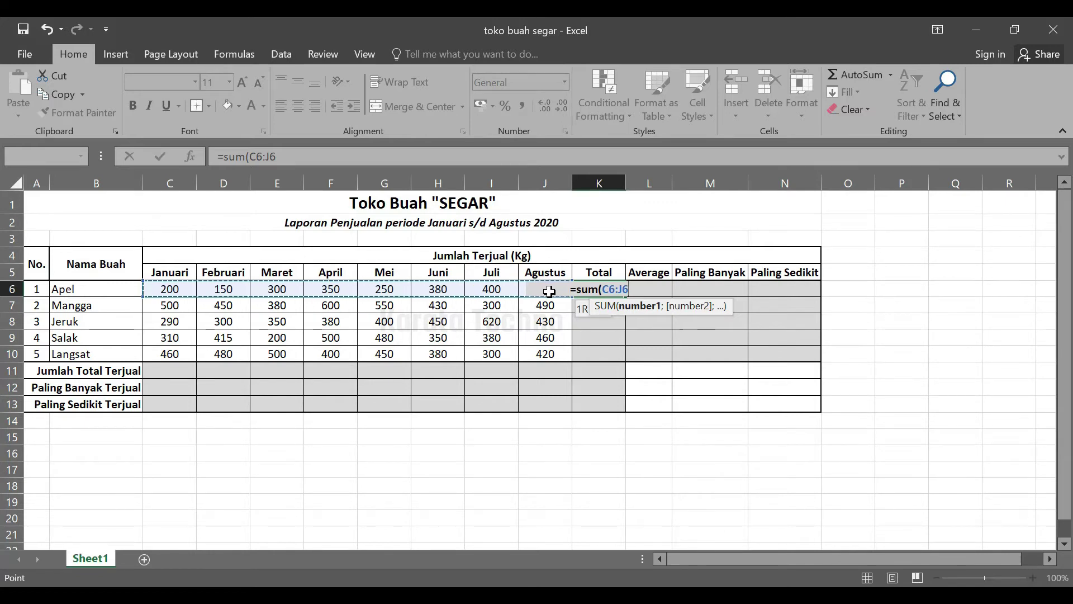
pyautogui.moveTo(550, 292); pyautogui.dragTo(550, 292)
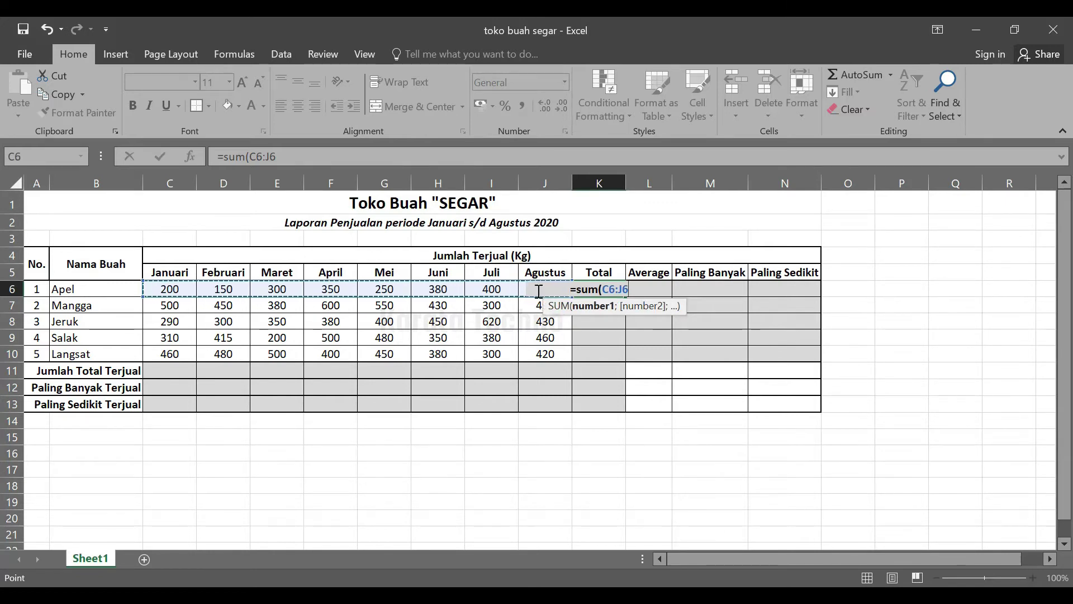
pyautogui.press('Return')
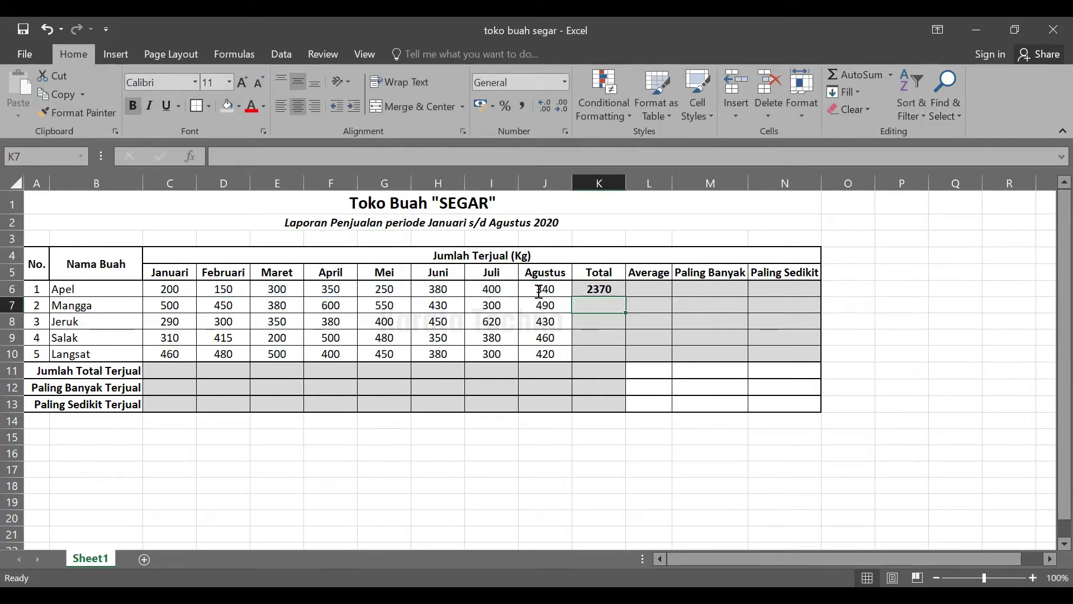
pyautogui.click(609, 290)
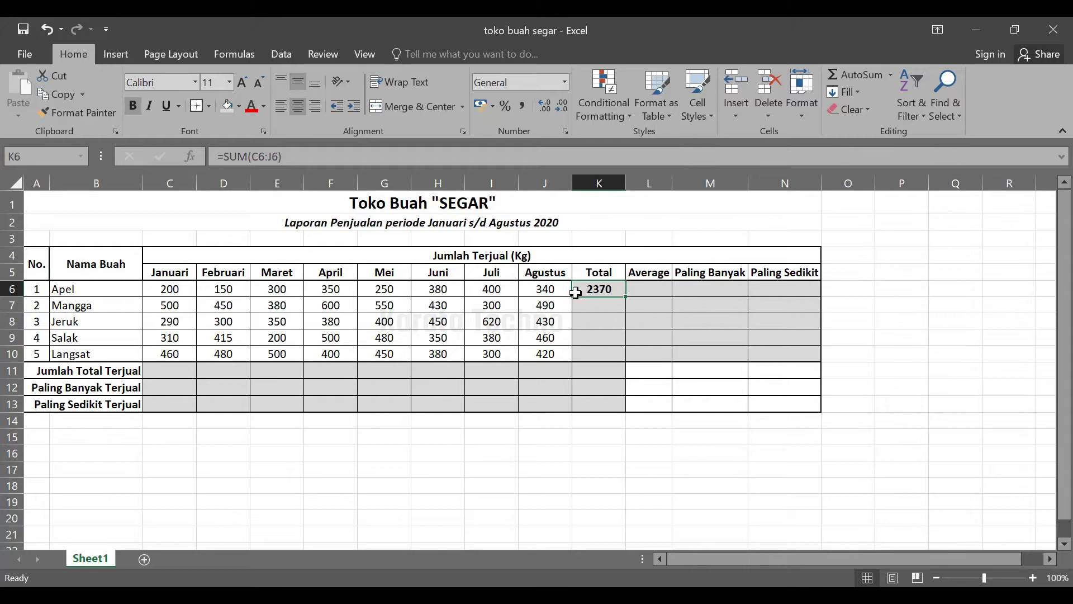
pyautogui.moveTo(162, 290); pyautogui.dragTo(545, 291)
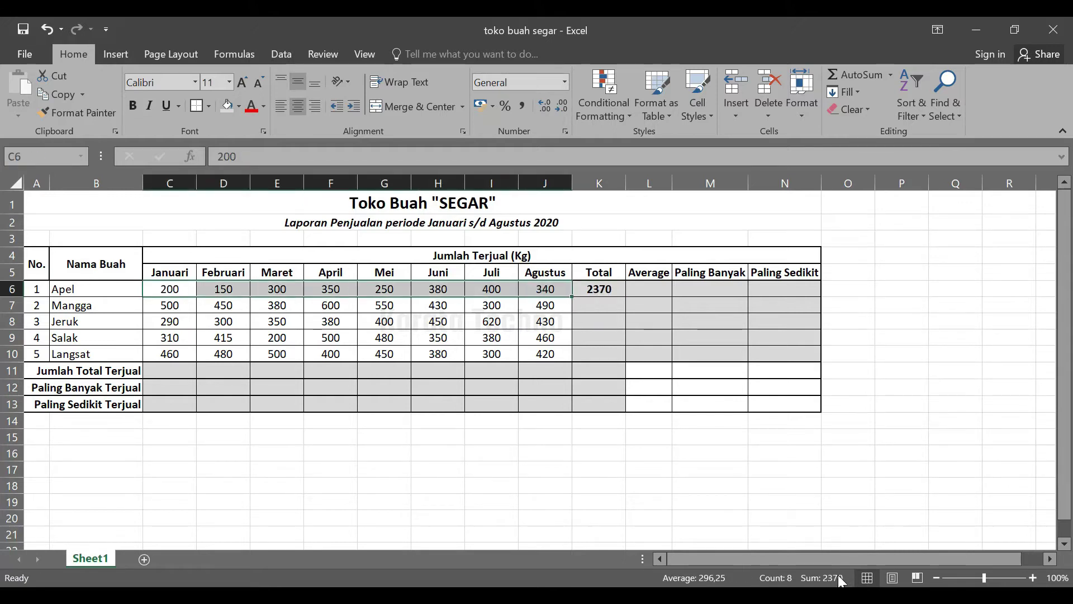
pyautogui.click(603, 288)
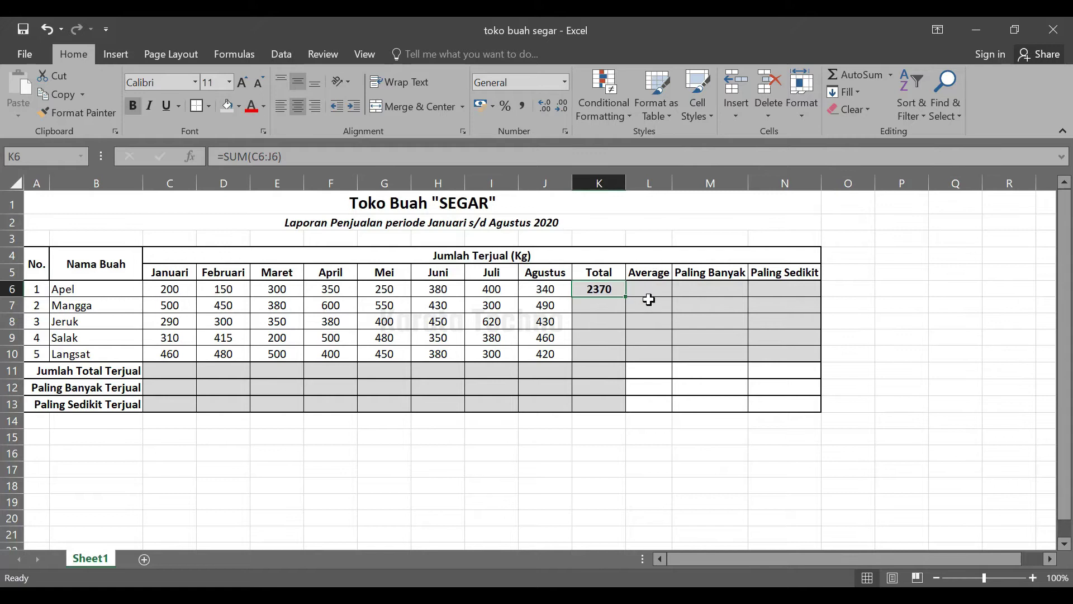
# Rename the Average header in L5 as "Rata-Rata" and fit column L to its contents.
pyautogui.click(646, 275)
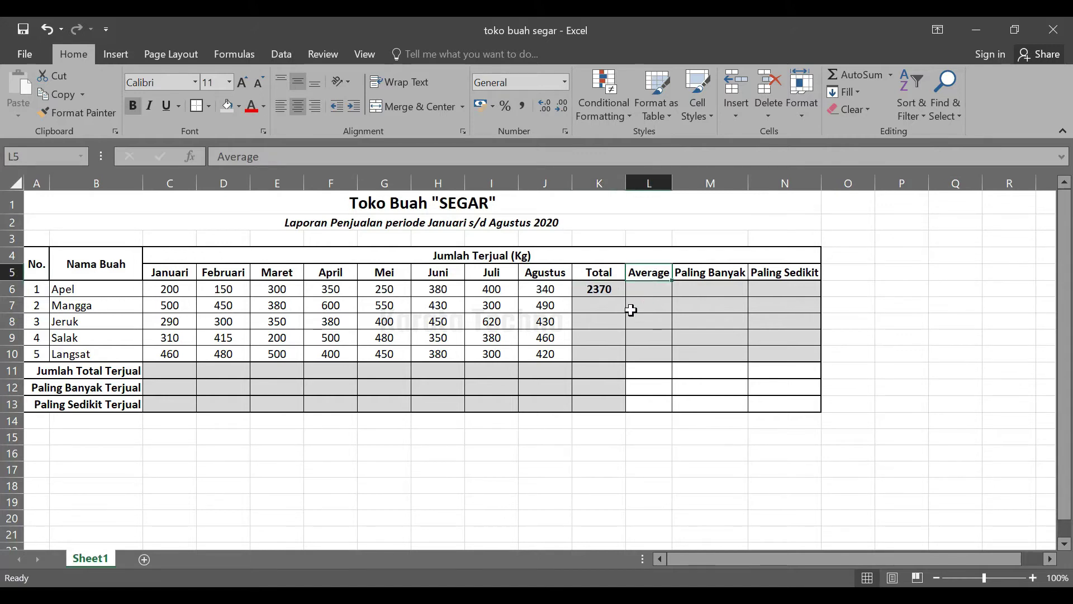
pyautogui.write('Rat')
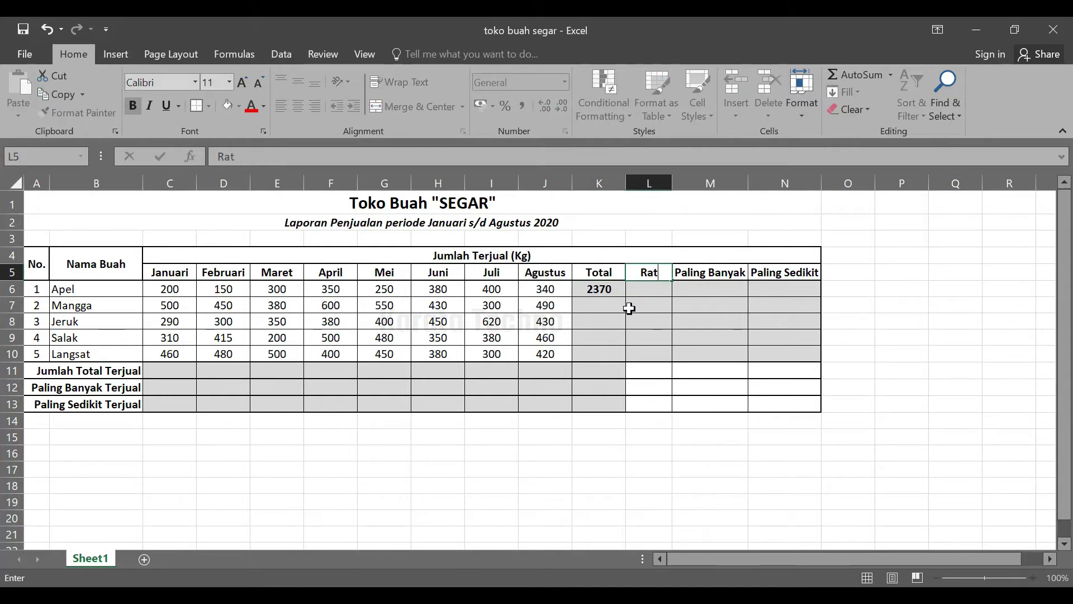
pyautogui.write('a-Rata')
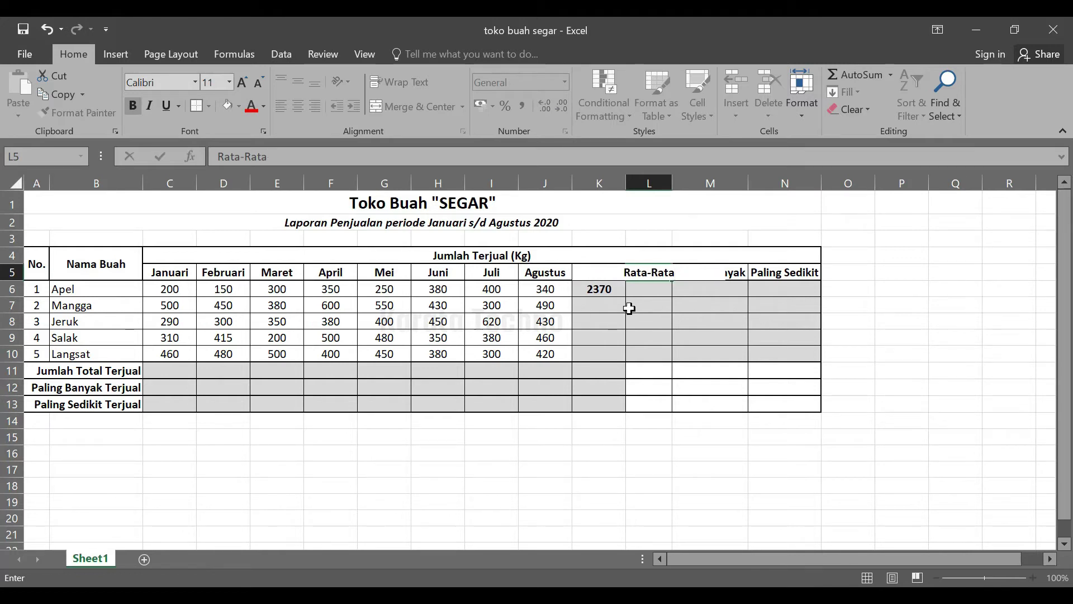
pyautogui.press('Return')
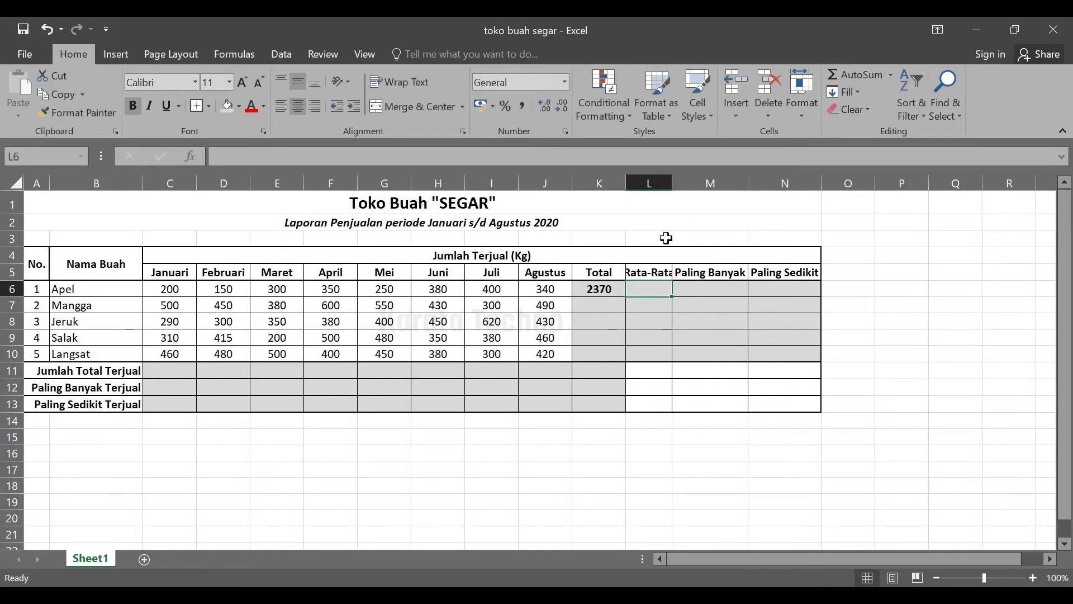
pyautogui.doubleClick(672, 182)
pyautogui.click(662, 315)
# Calculate Apel's average January to August sales in L6 with =AVERAGE(C6:J6).
pyautogui.click(658, 291)
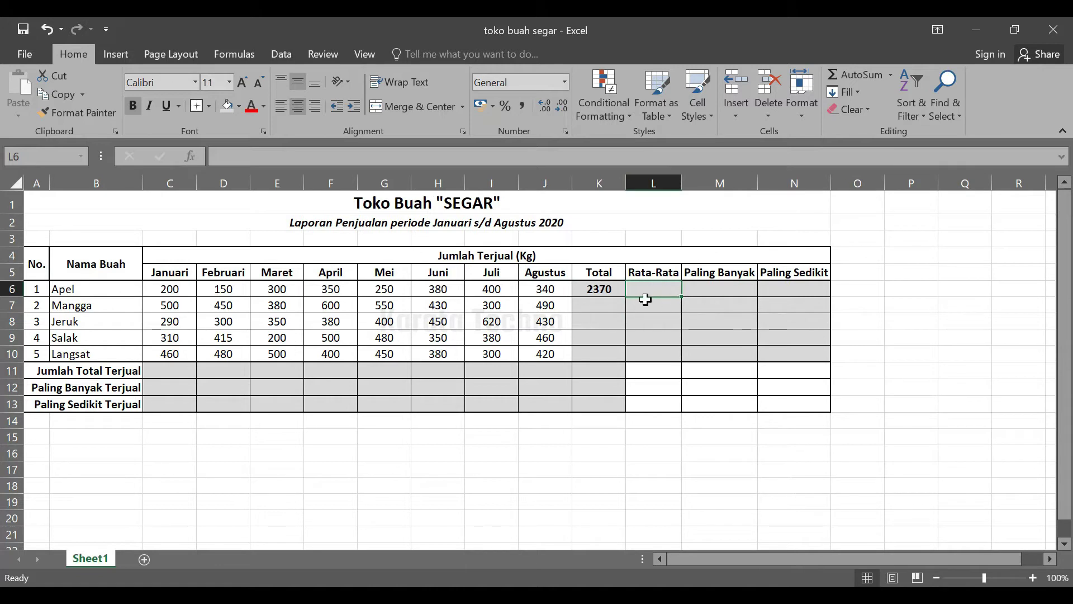
pyautogui.click(601, 289)
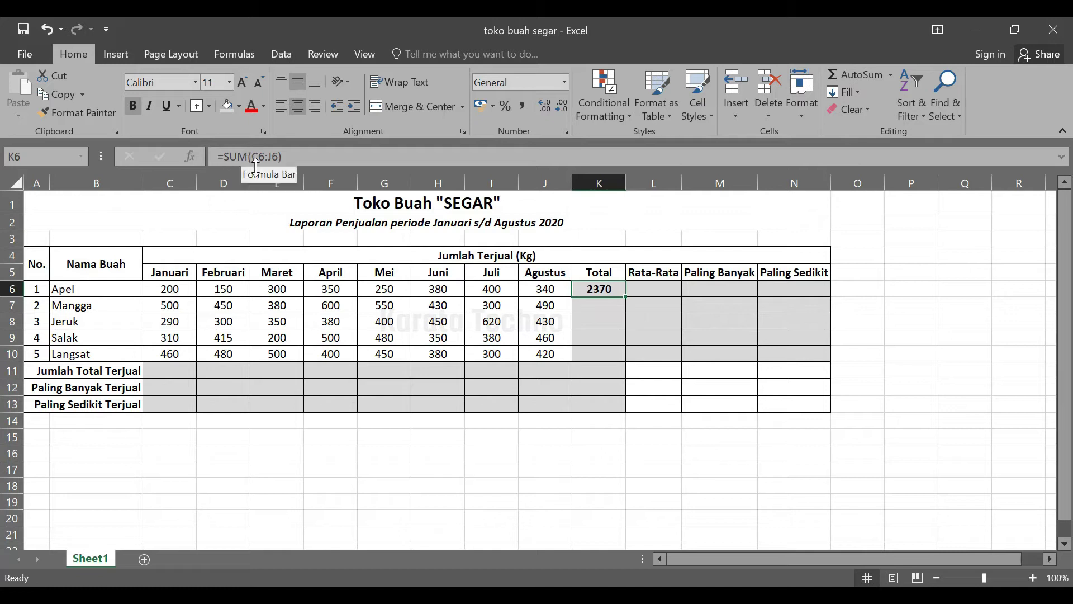
pyautogui.click(645, 289)
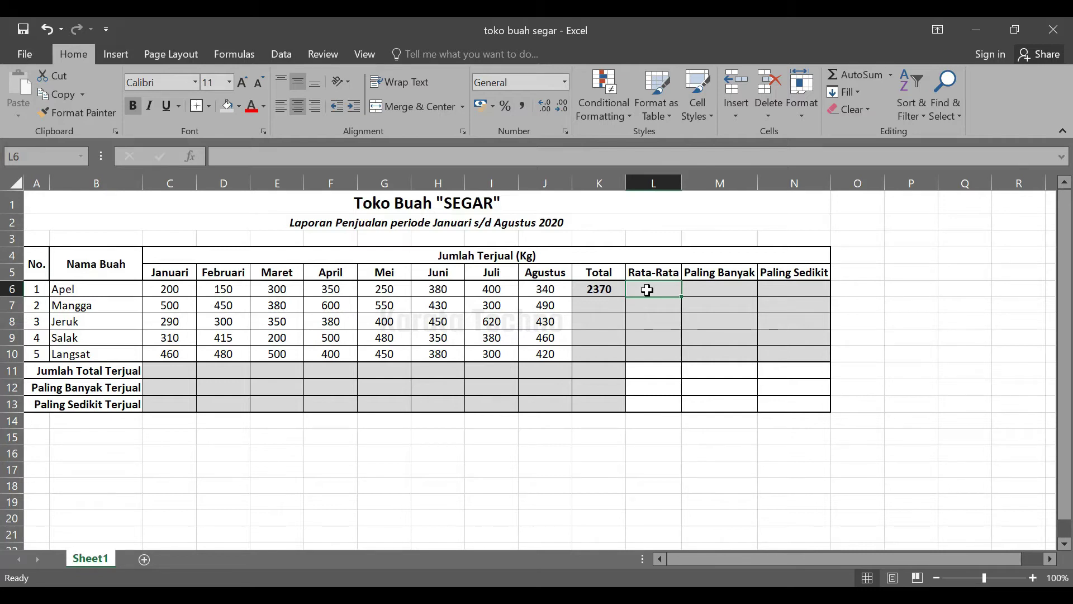
pyautogui.write('=')
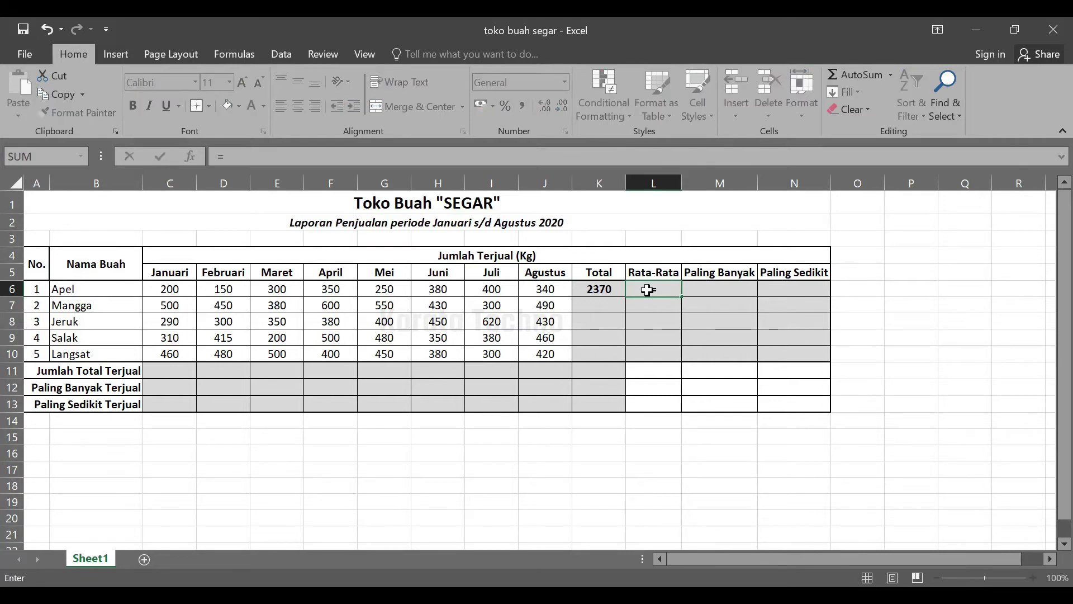
pyautogui.write('AVERA')
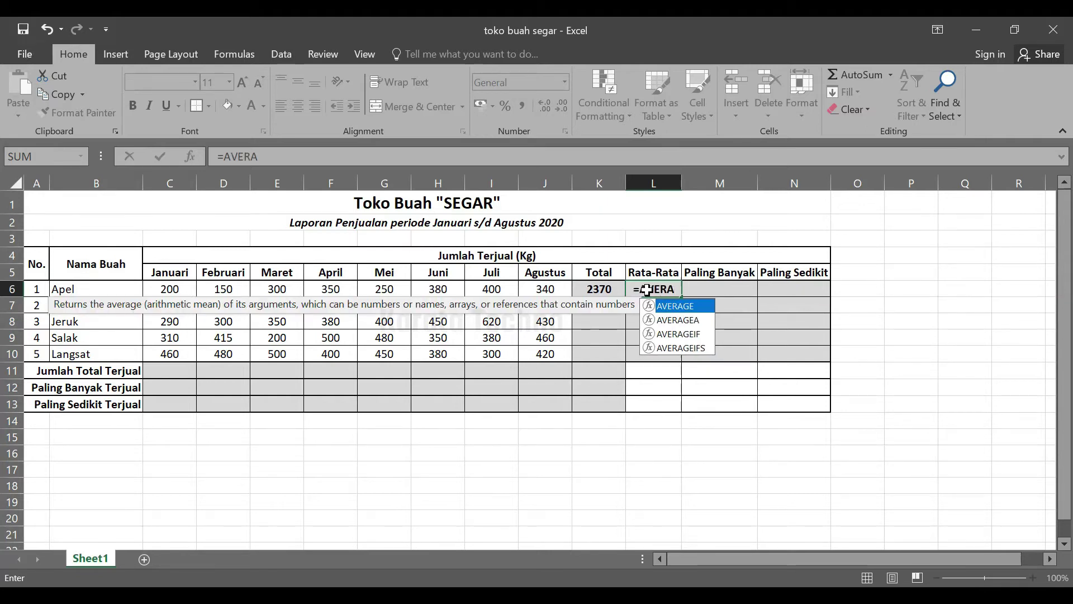
pyautogui.write('GE')
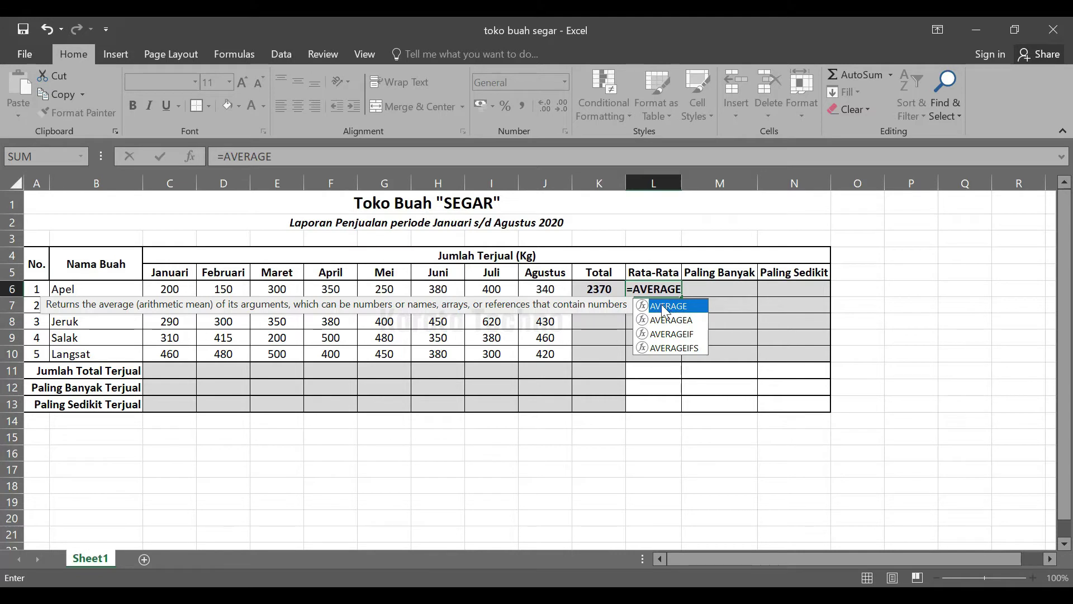
pyautogui.press('BackSpace')
pyautogui.press('BackSpace')
pyautogui.press('BackSpace')
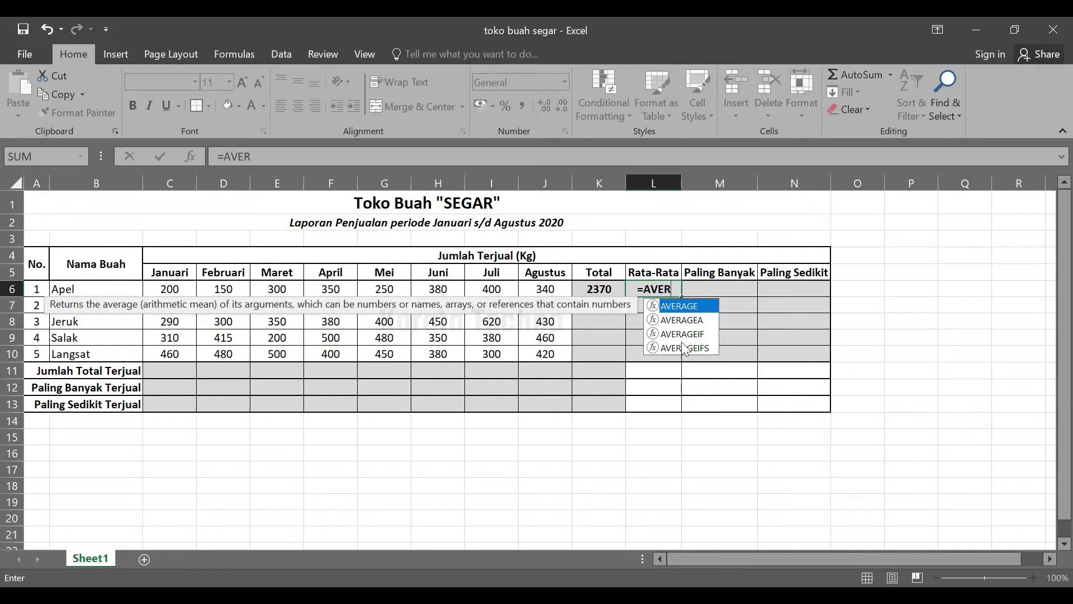
pyautogui.doubleClick(687, 307)
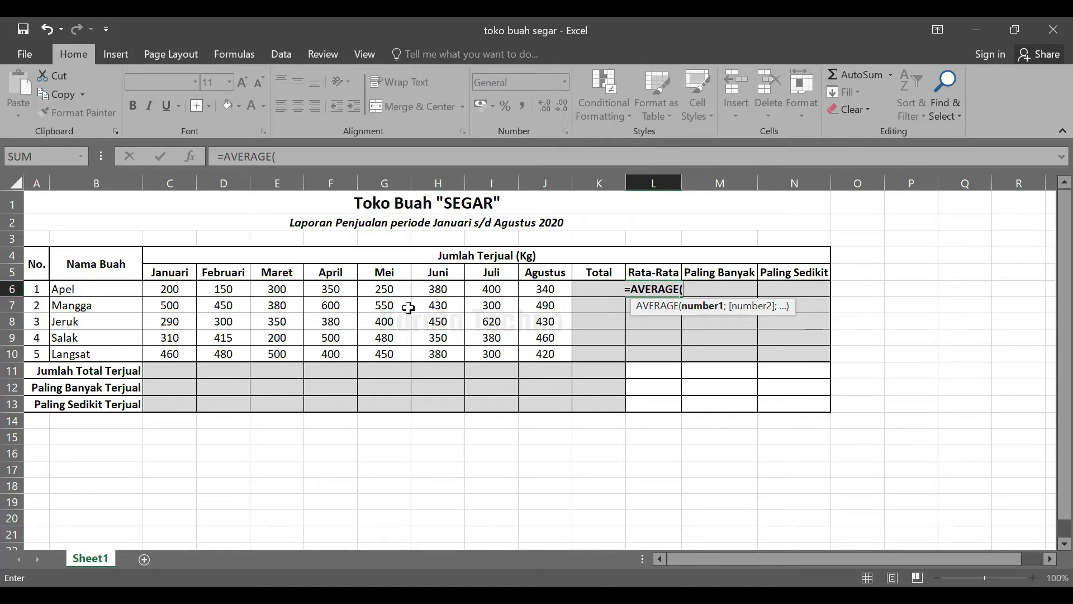
pyautogui.click(168, 289)
pyautogui.moveTo(167, 289); pyautogui.dragTo(528, 290)
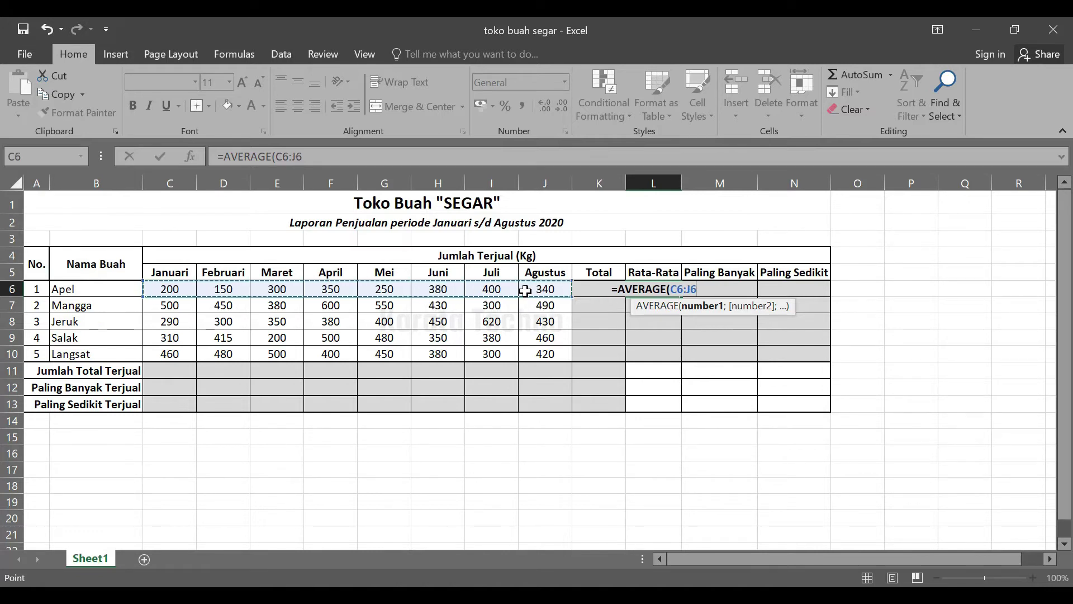
pyautogui.press('Return')
pyautogui.press('Return')
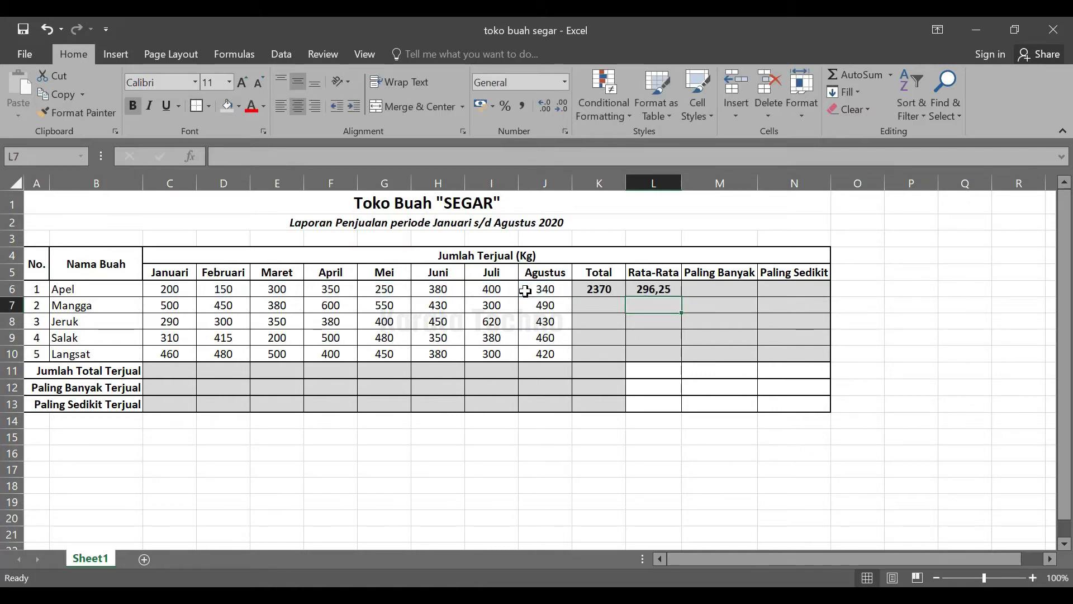
# Compare Apel's Total and Rata-Rata formulas in K6 and L6, and fill the Total formula from K6 down to K10.
pyautogui.click(670, 288)
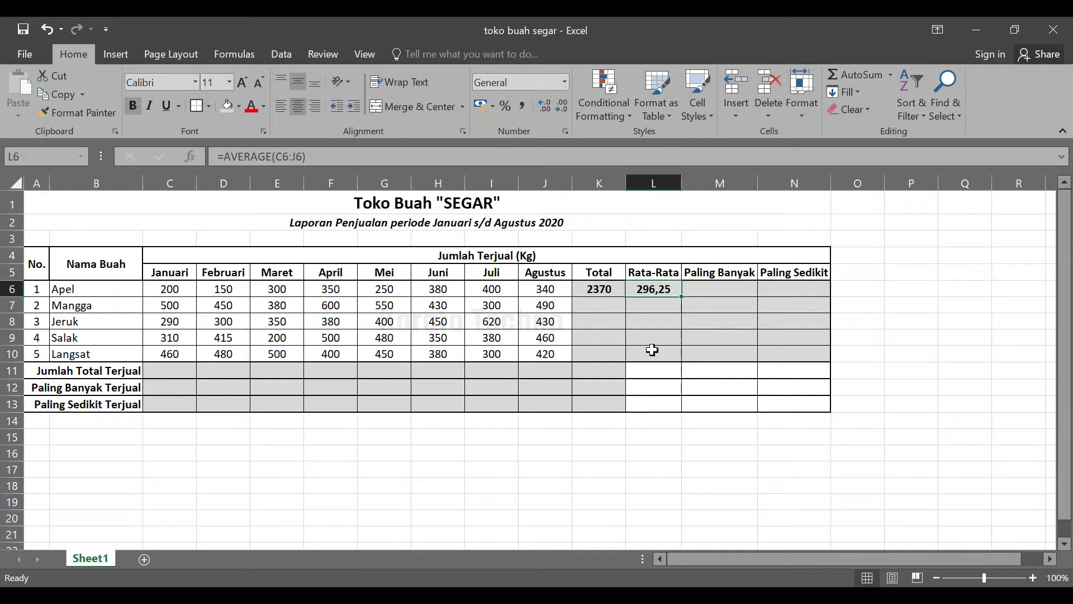
pyautogui.click(595, 288)
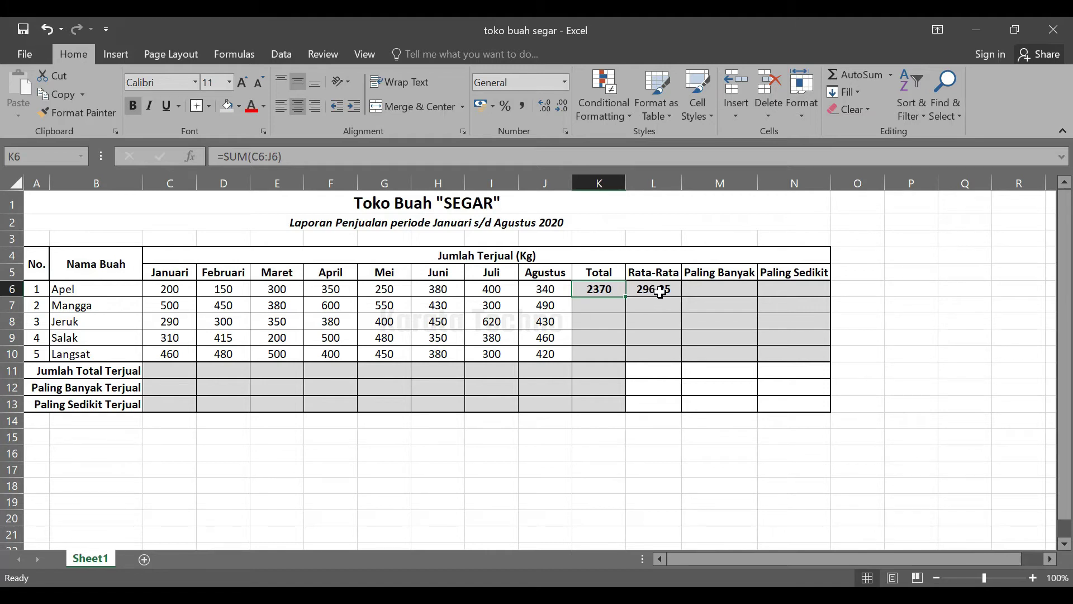
pyautogui.click(659, 291)
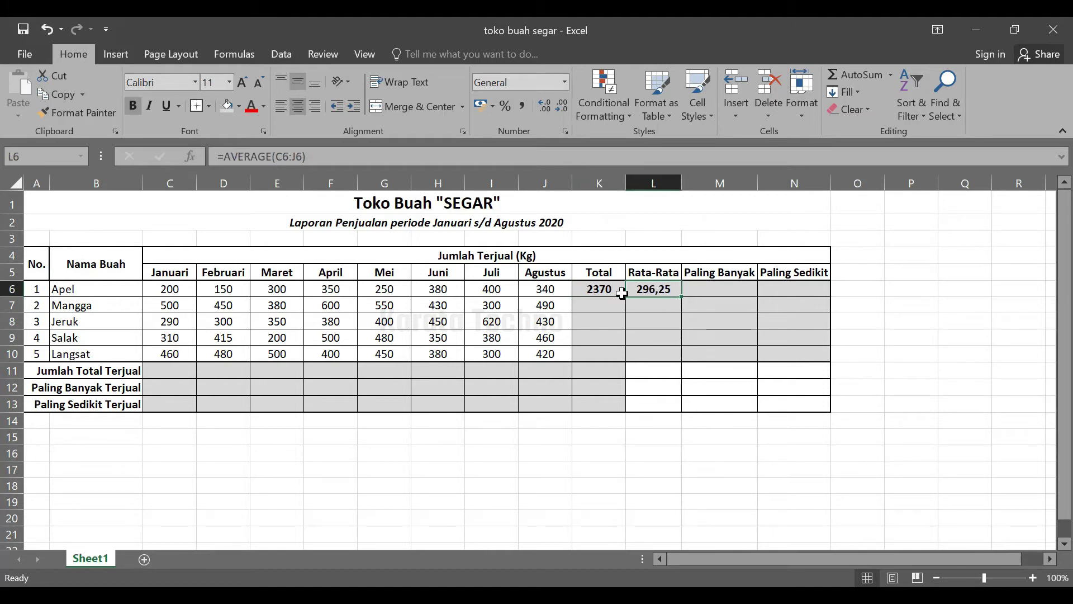
pyautogui.click(594, 288)
pyautogui.click(670, 288)
pyautogui.click(605, 287)
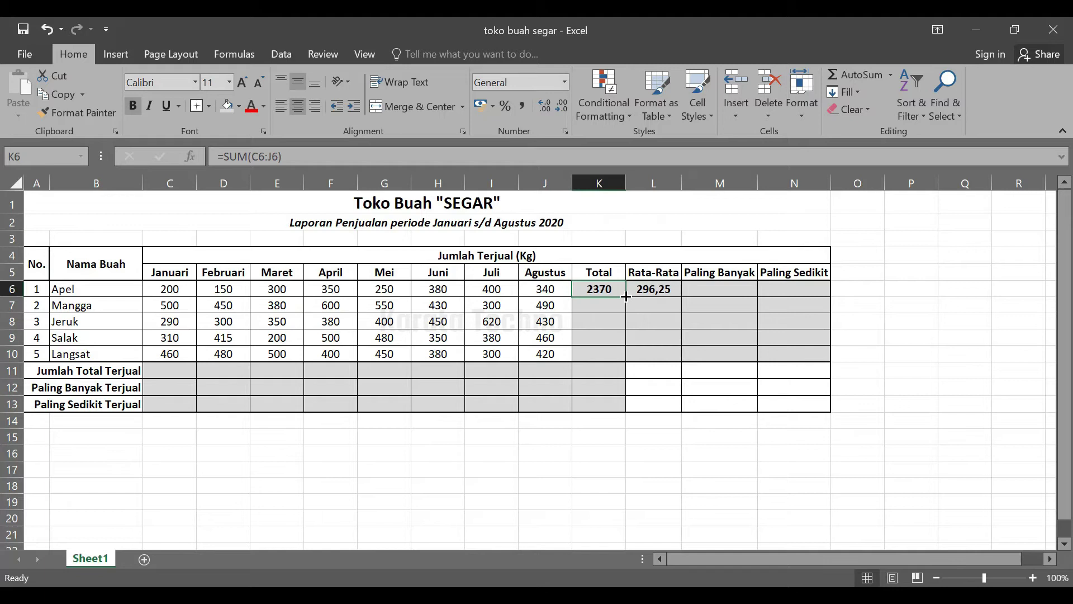
pyautogui.moveTo(626, 296); pyautogui.dragTo(626, 296)
pyautogui.moveTo(626, 296); pyautogui.dragTo(625, 358)
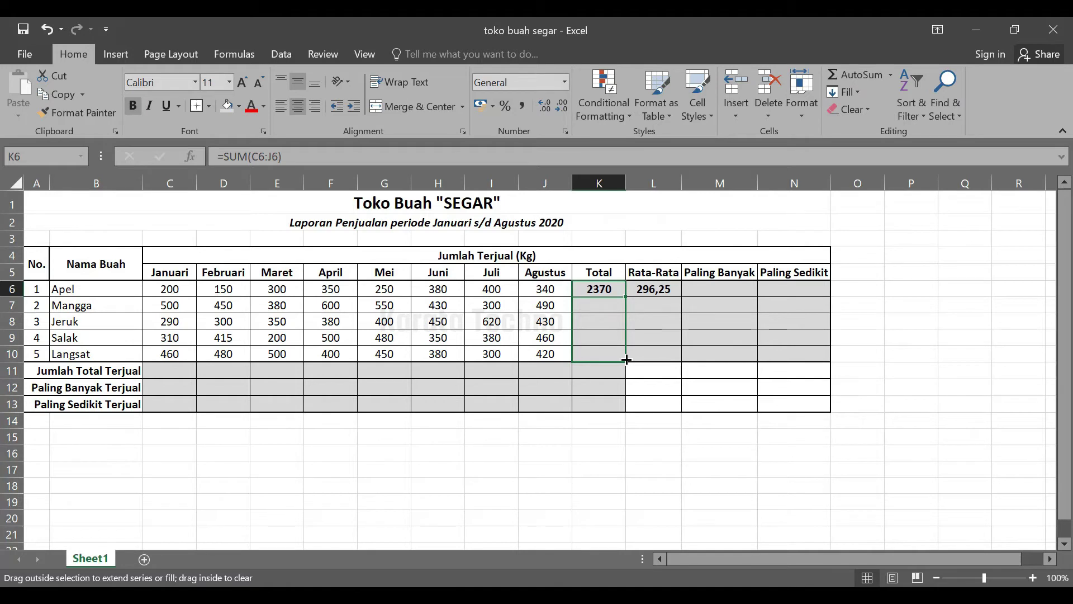
pyautogui.moveTo(626, 359); pyautogui.dragTo(627, 359)
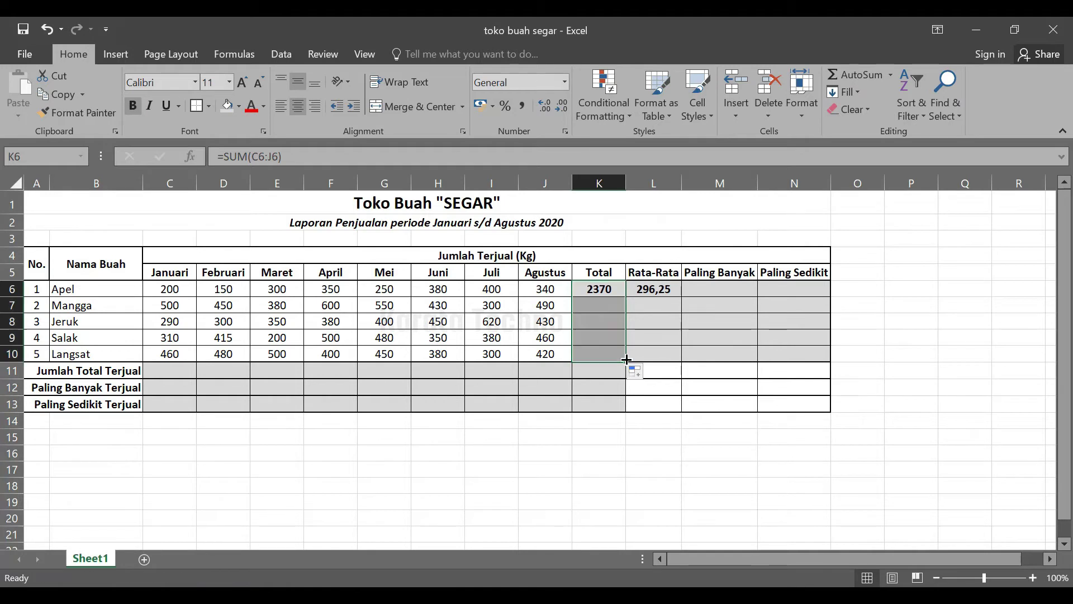
# Examine the copied Total formulas in K7:K10 to see which row range each one sums.
pyautogui.click(599, 306)
pyautogui.click(606, 323)
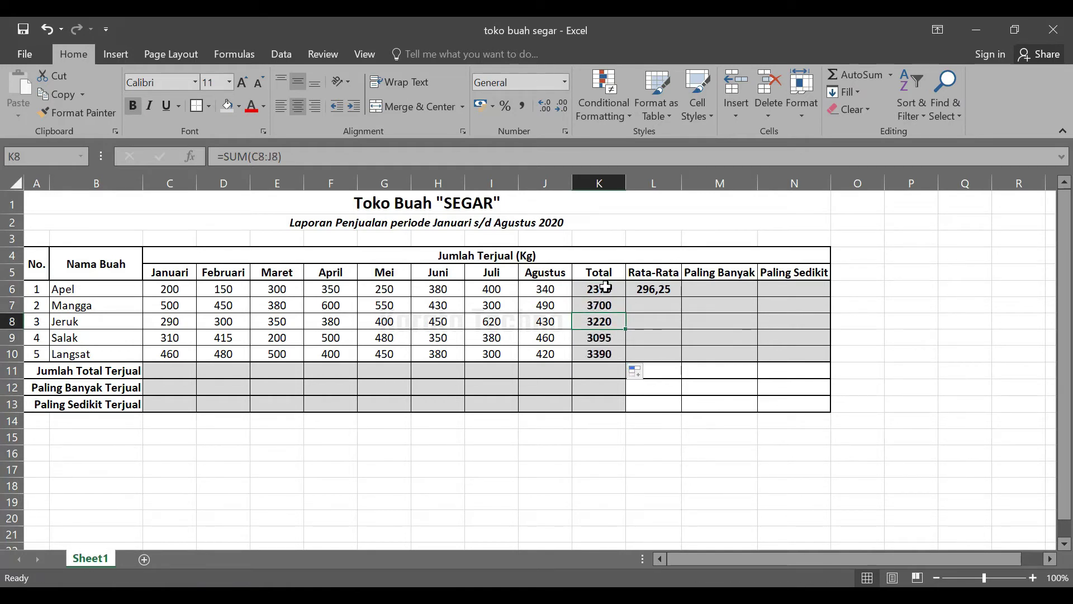
pyautogui.click(599, 305)
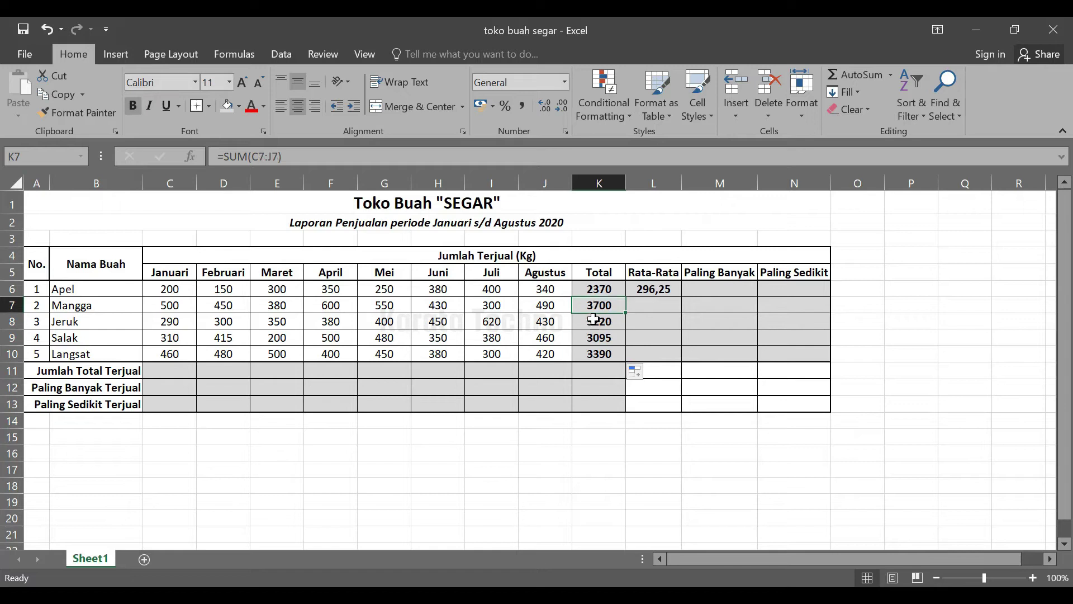
pyautogui.click(602, 323)
pyautogui.click(603, 337)
pyautogui.click(606, 355)
pyautogui.click(602, 322)
pyautogui.click(603, 306)
# Fill the Rata-Rata formula from L6 down to L10 and check the copied formula in L10.
pyautogui.click(670, 293)
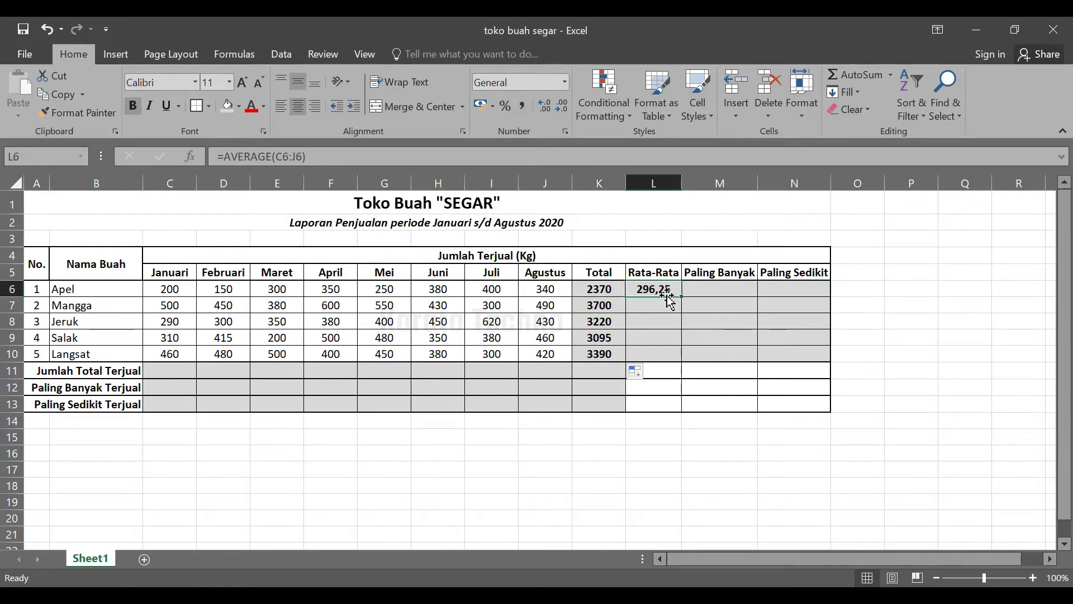
pyautogui.moveTo(684, 297); pyautogui.dragTo(684, 356)
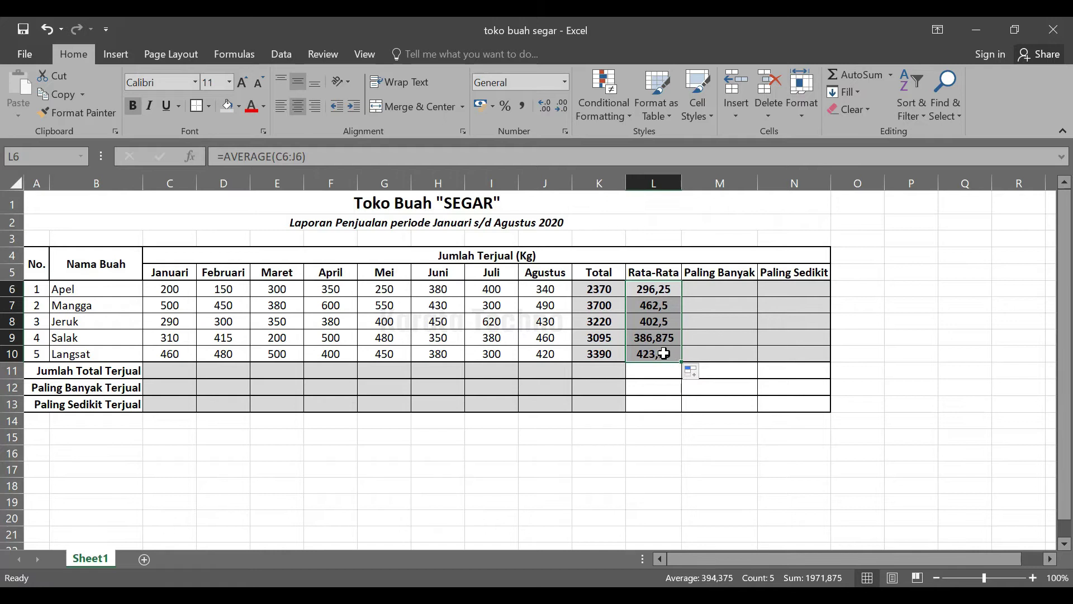
pyautogui.click(638, 357)
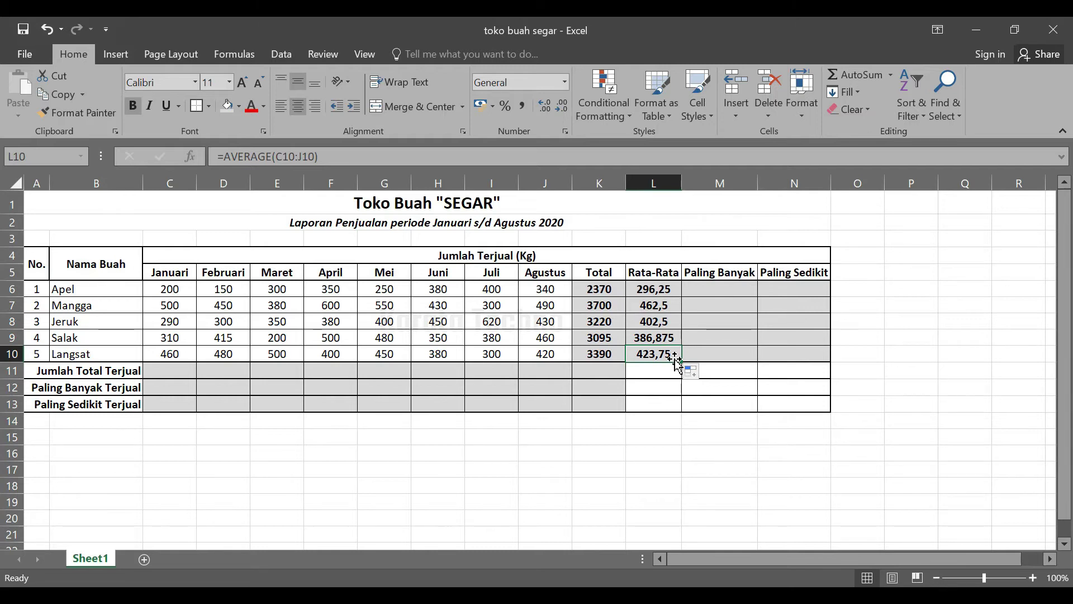
# Find Apel's highest monthly sales in M6 with =MAX(C6:J6) and check it against the Juli value in I6.
pyautogui.click(723, 327)
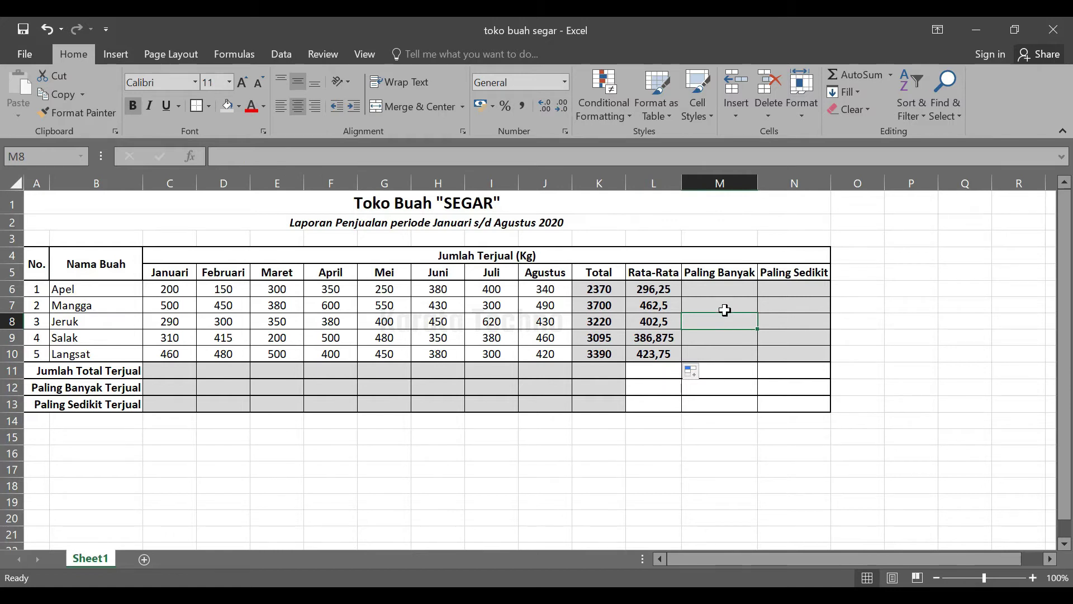
pyautogui.click(723, 290)
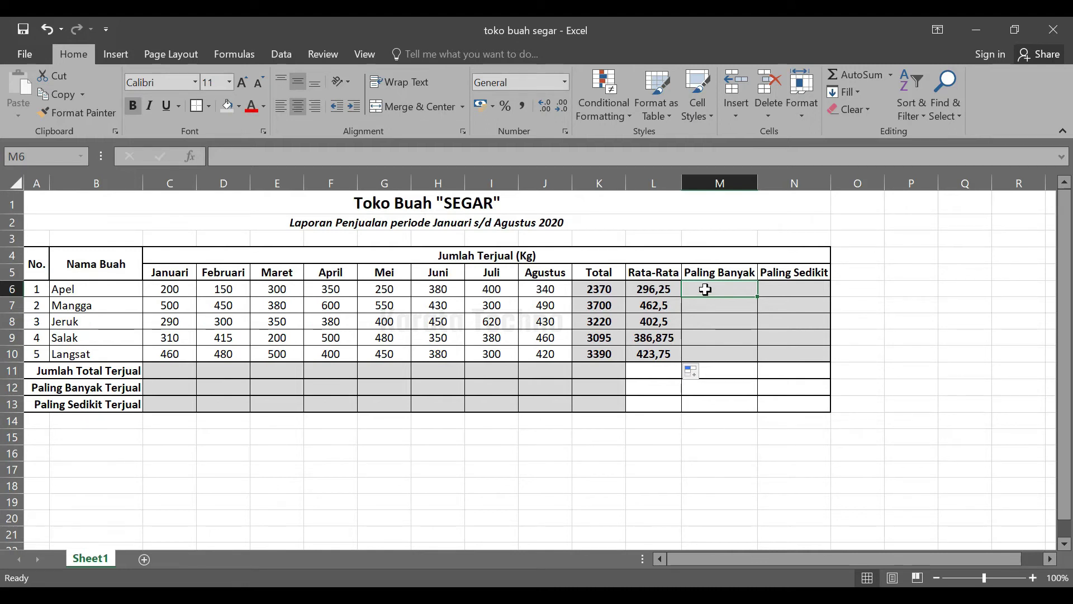
pyautogui.write('=')
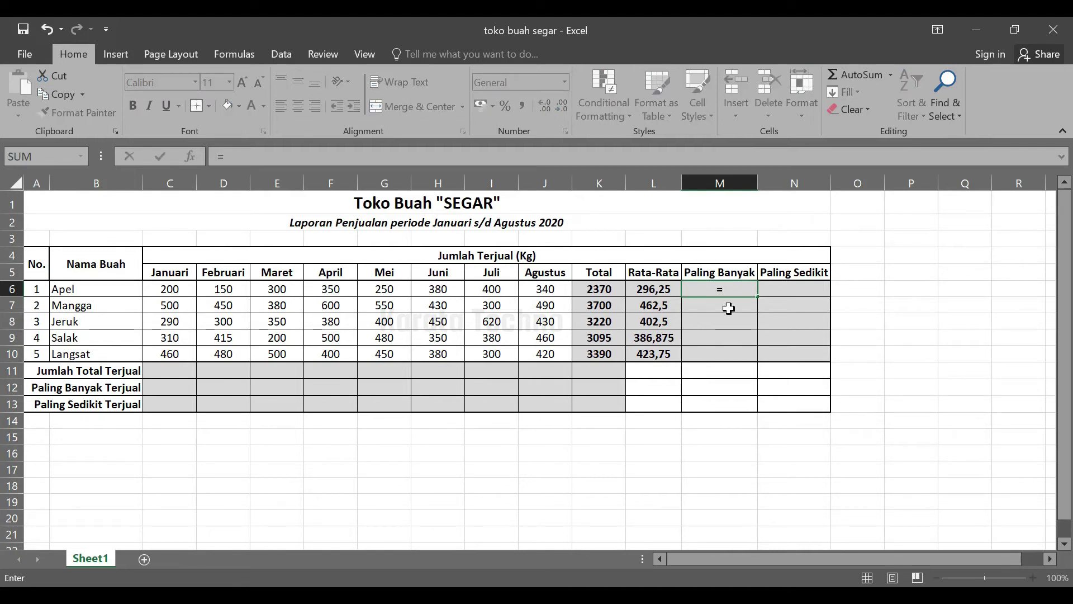
pyautogui.write('MA')
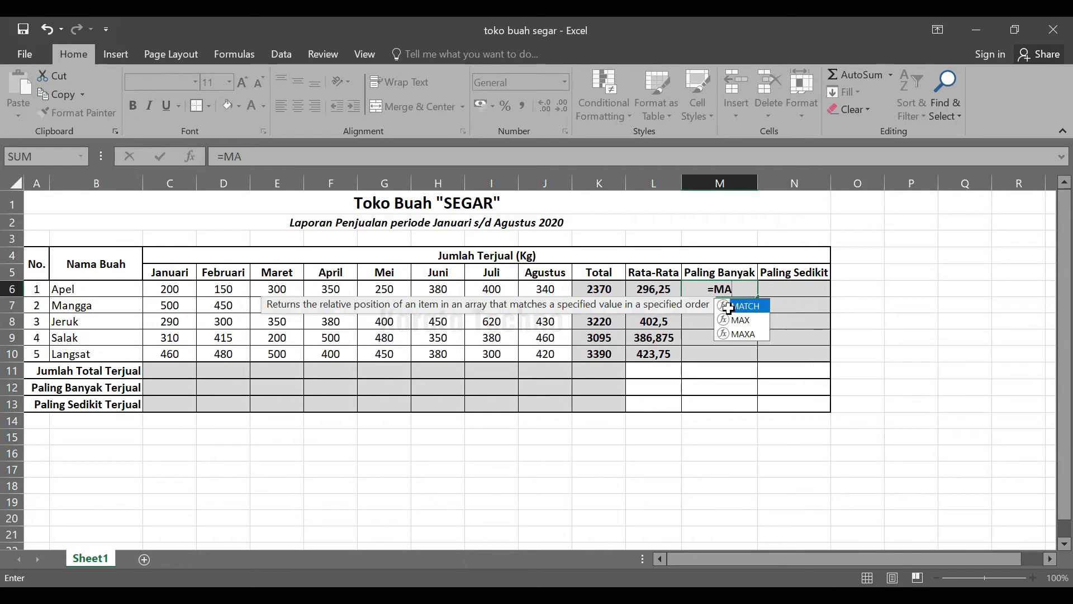
pyautogui.write('X')
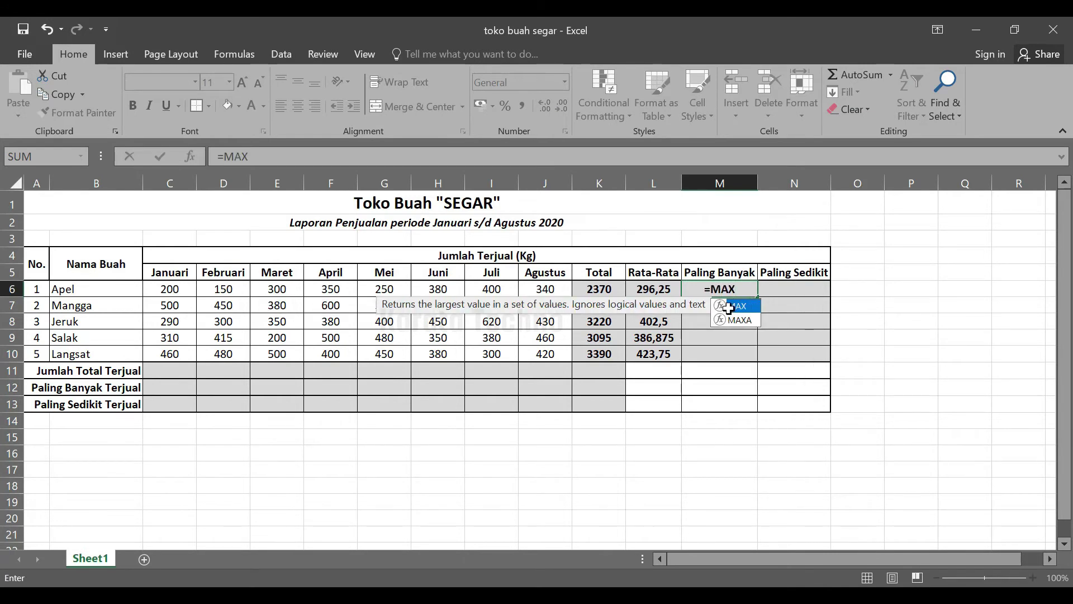
pyautogui.doubleClick(728, 307)
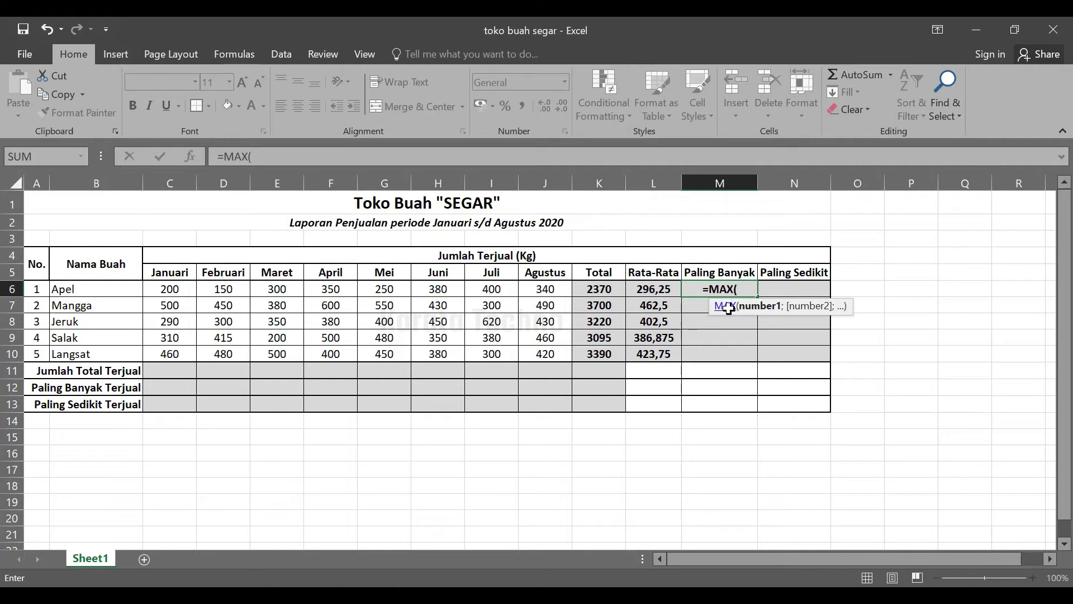
pyautogui.moveTo(177, 289); pyautogui.dragTo(540, 295)
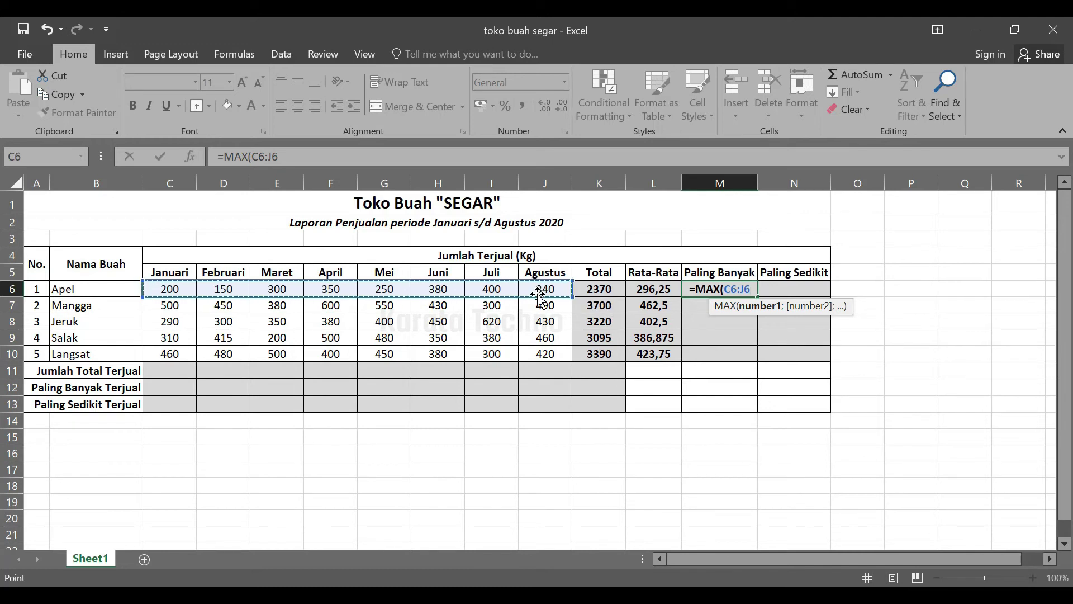
pyautogui.press('Return')
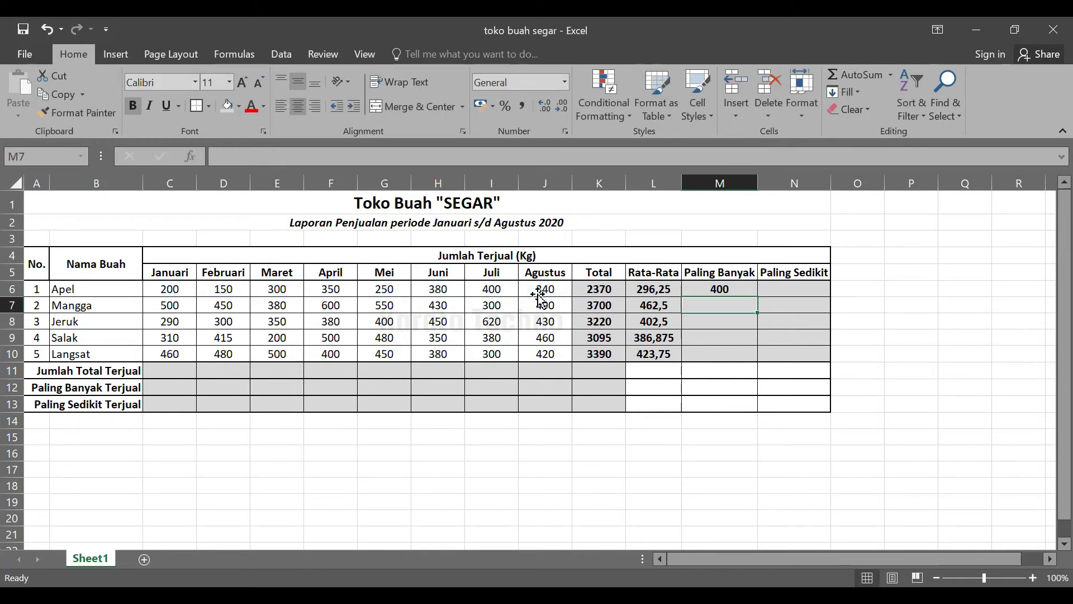
pyautogui.click(721, 289)
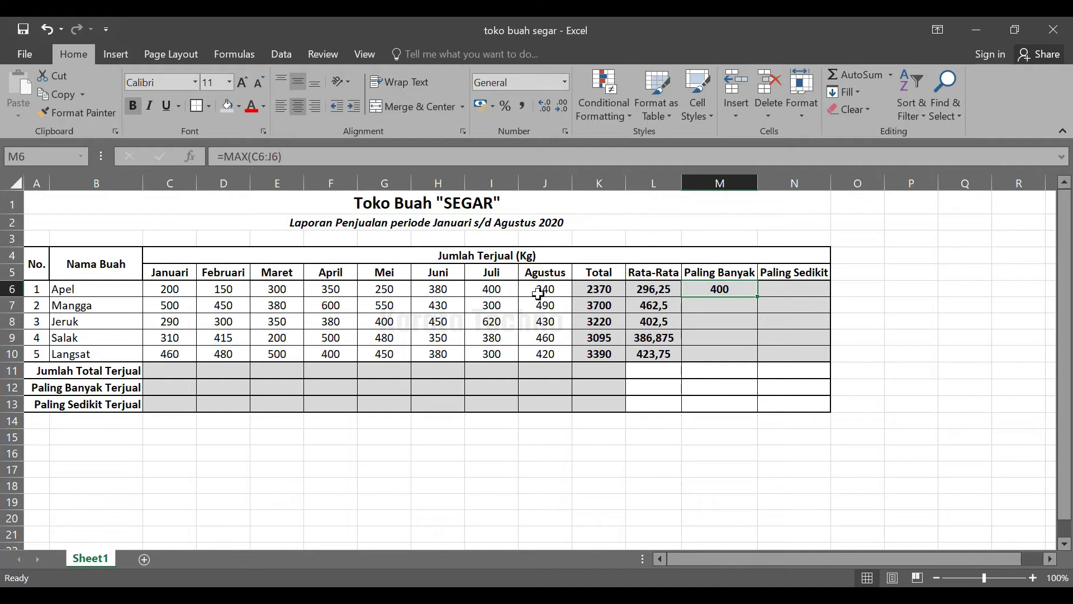
pyautogui.click(503, 288)
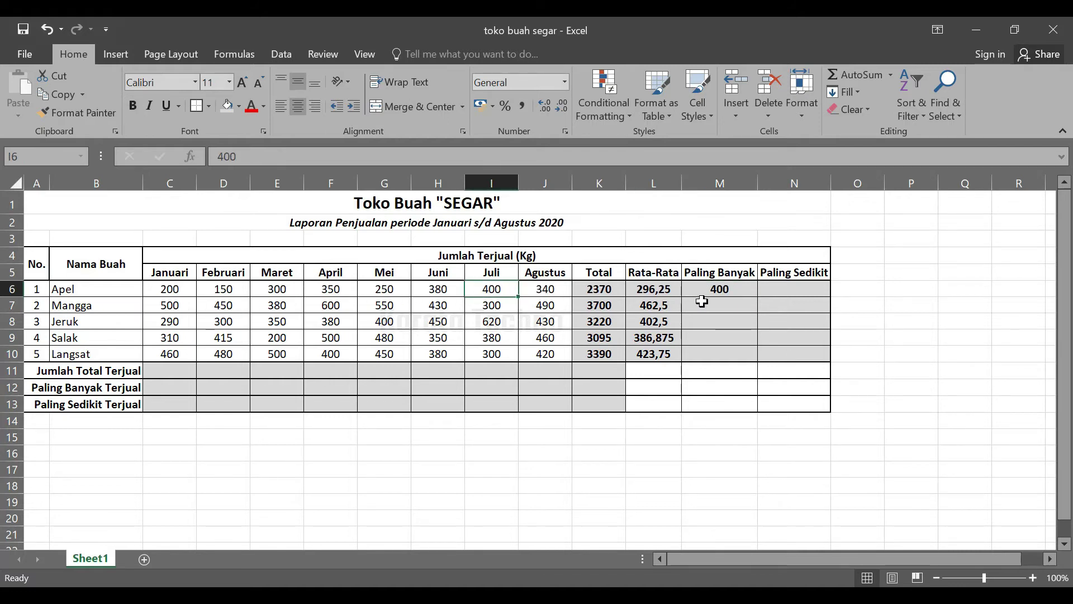
pyautogui.click(716, 288)
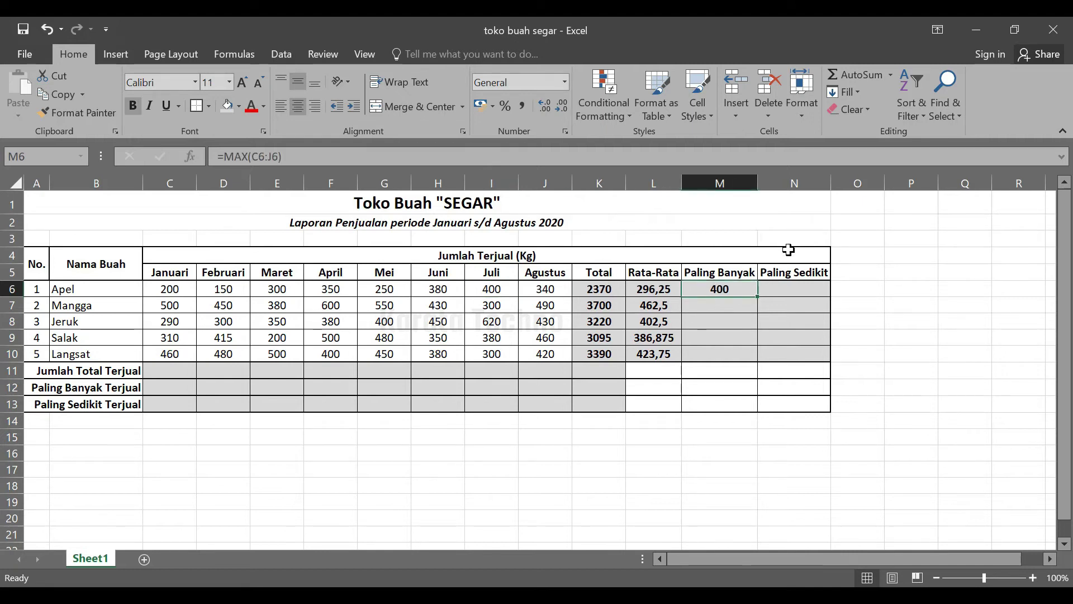
# Review Apel's Paling Banyak formula in M6 and the range it covers, comparing it with the empty Paling Sedikit cell N6.
pyautogui.click(786, 289)
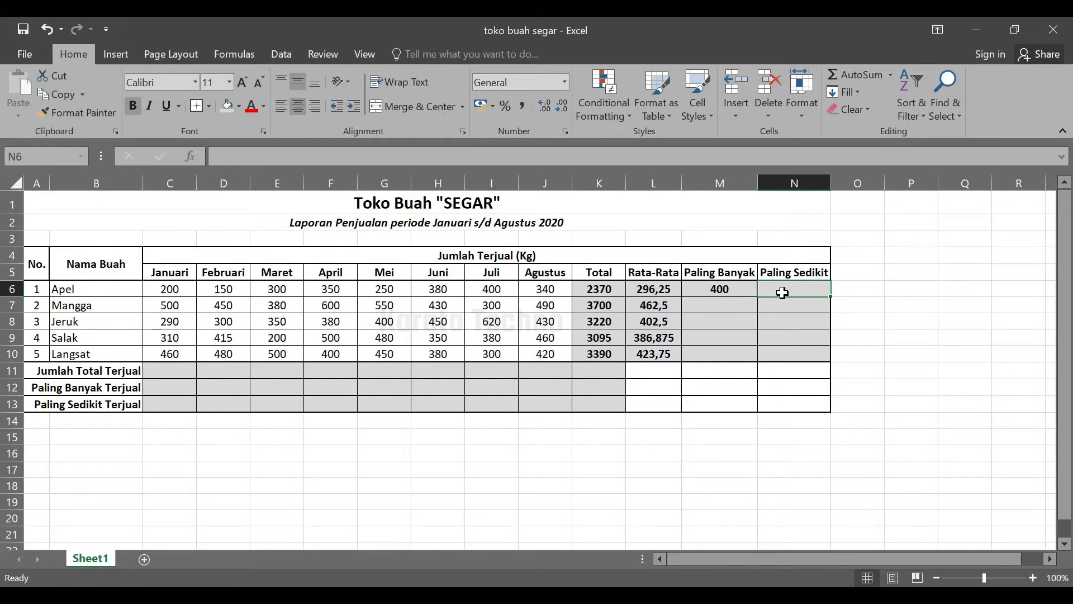
pyautogui.click(737, 290)
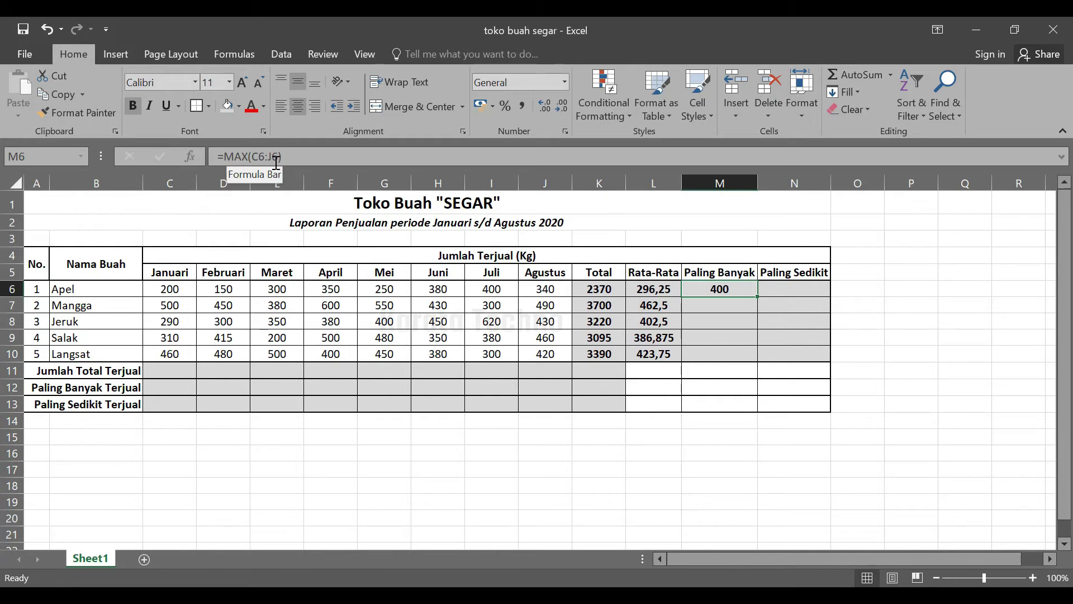
pyautogui.doubleClick(726, 288)
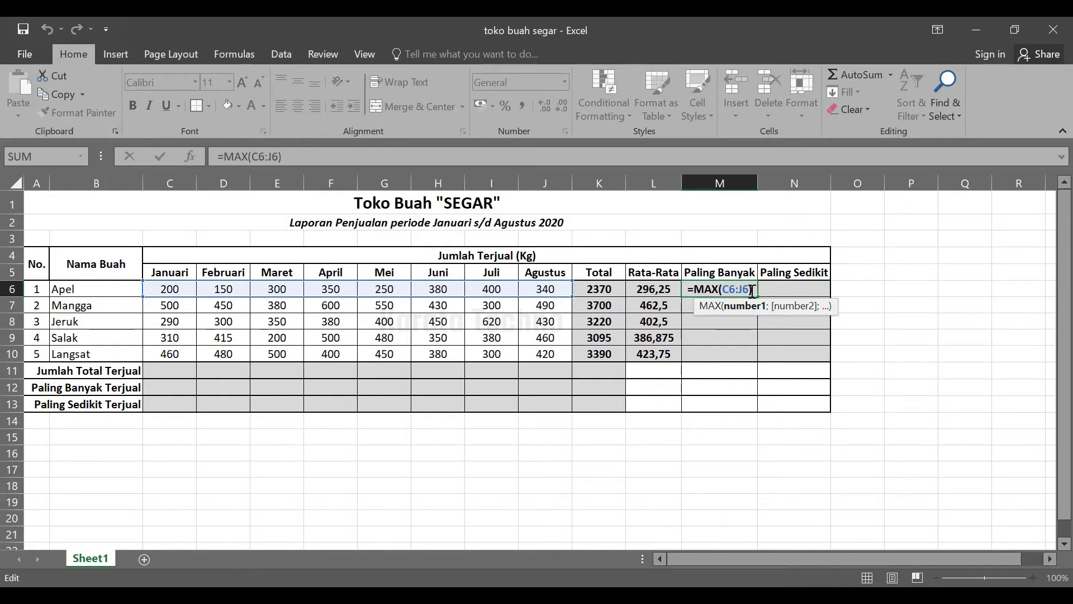
pyautogui.press('Return')
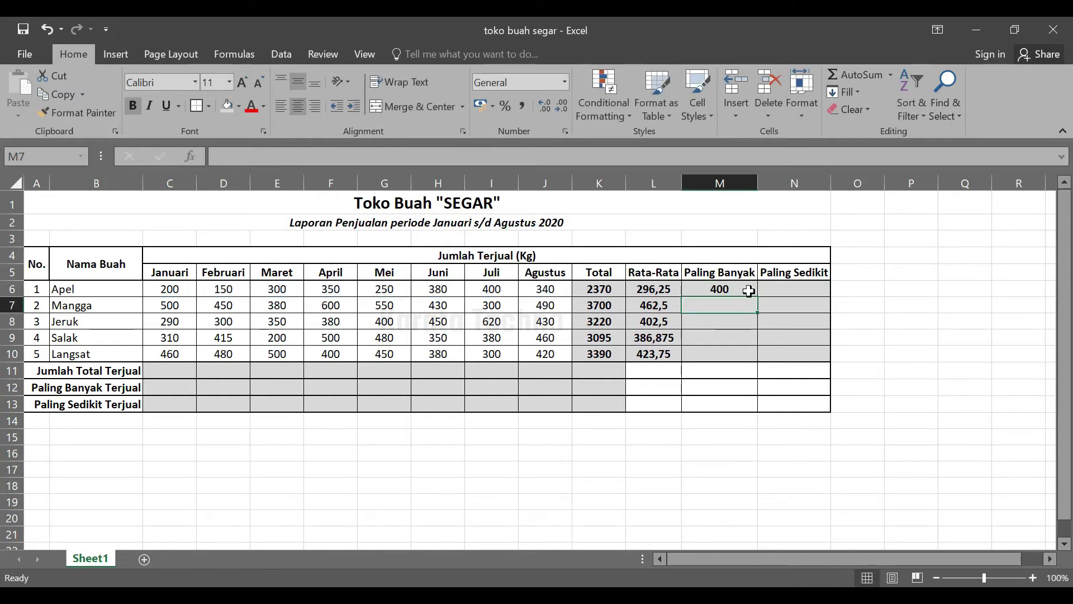
pyautogui.click(797, 283)
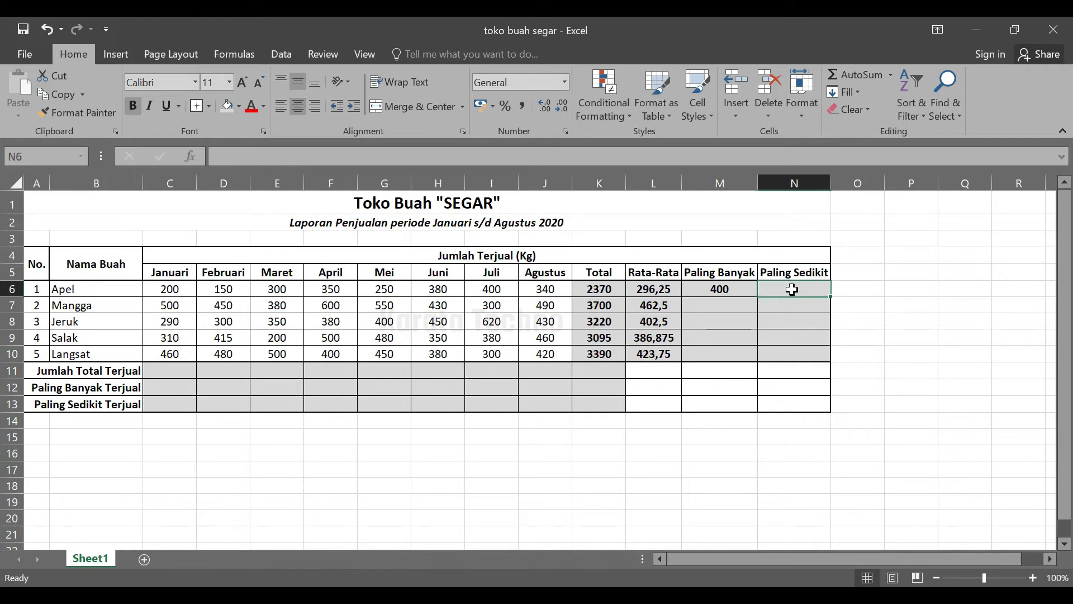
pyautogui.click(746, 288)
# Find Apel's lowest monthly sales in N6 with =MIN(C6:J6) and check it against the Januari and Februari values in C6 and D6.
pyautogui.click(803, 291)
pyautogui.write('=')
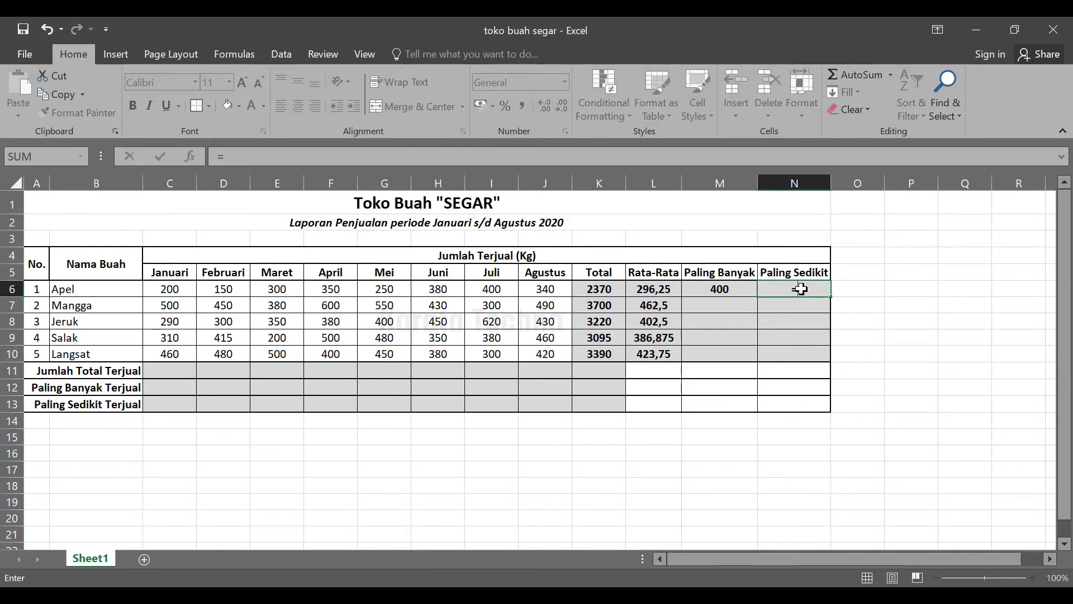
pyautogui.write('MIN')
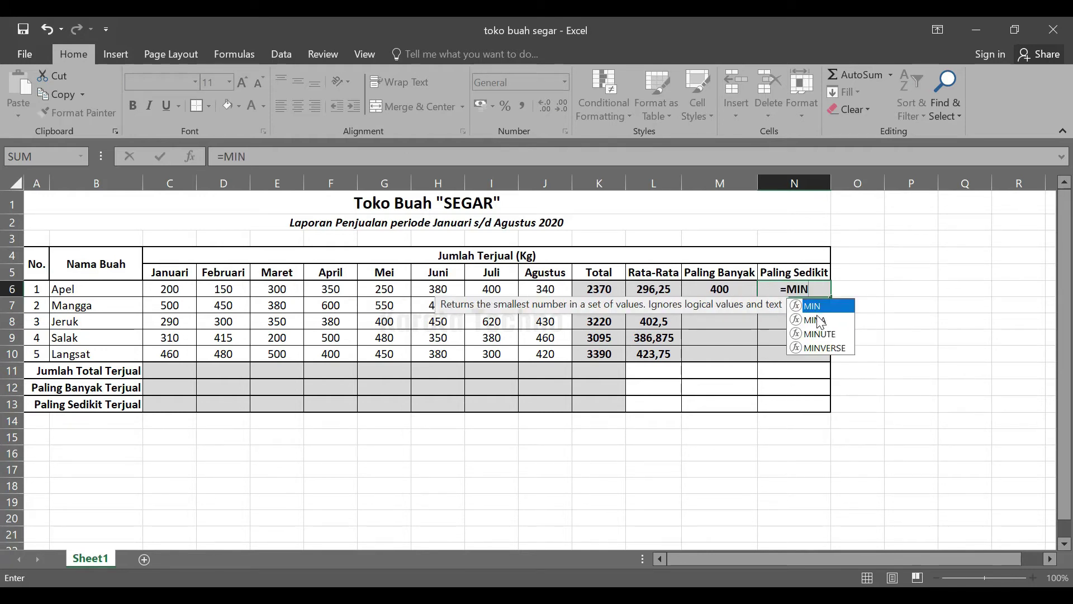
pyautogui.write('(')
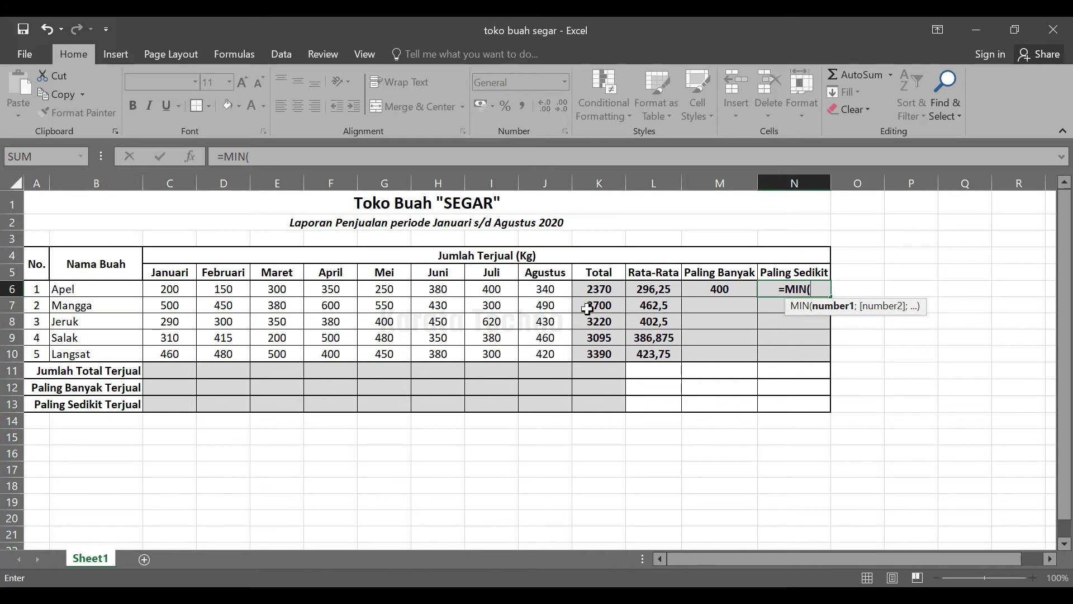
pyautogui.moveTo(162, 290); pyautogui.dragTo(538, 295)
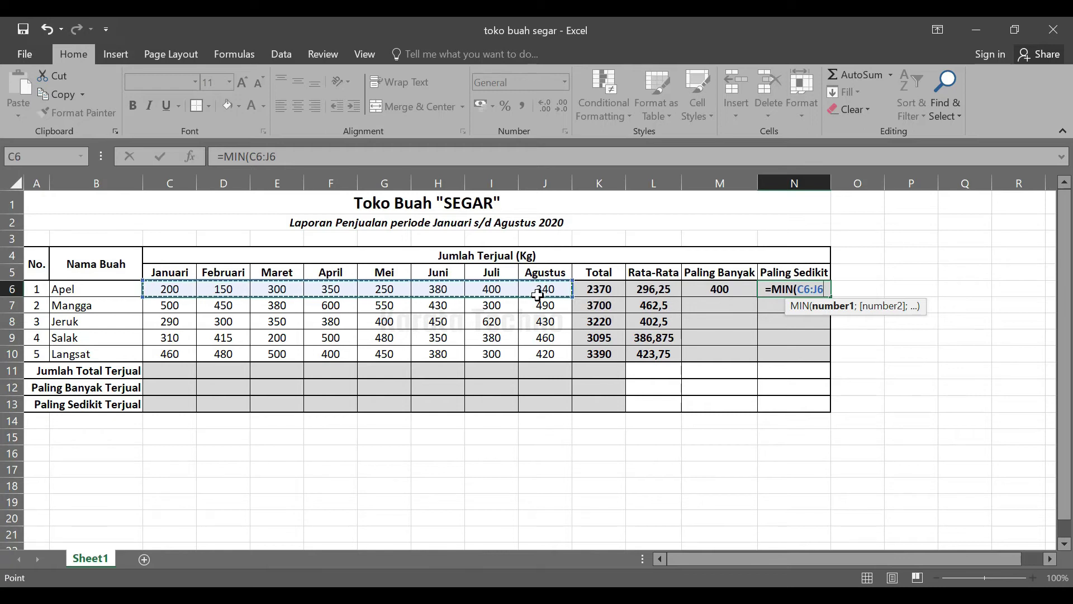
pyautogui.press('Return')
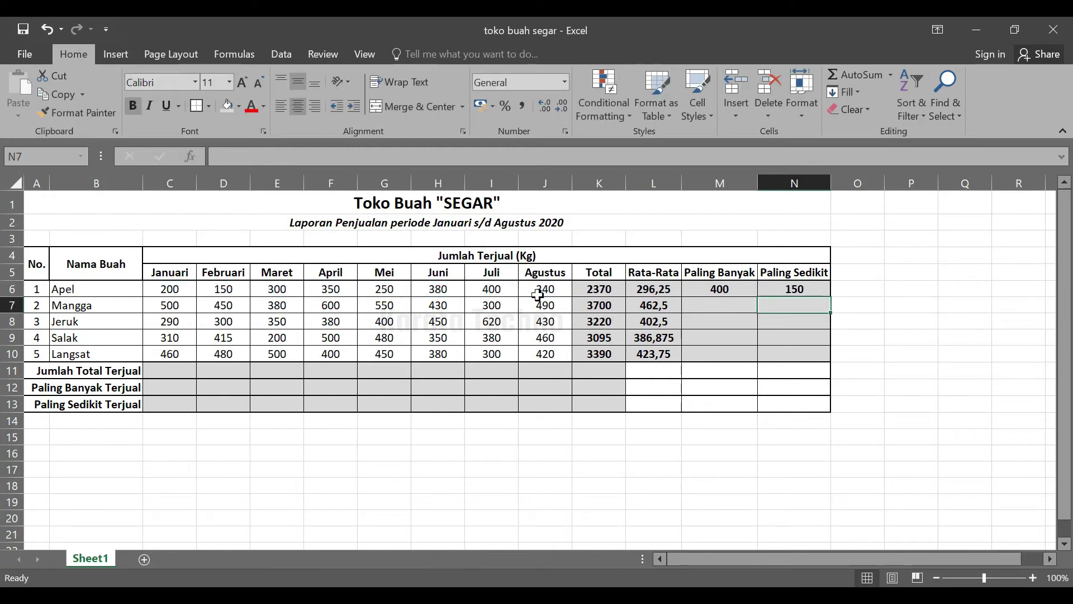
pyautogui.click(799, 290)
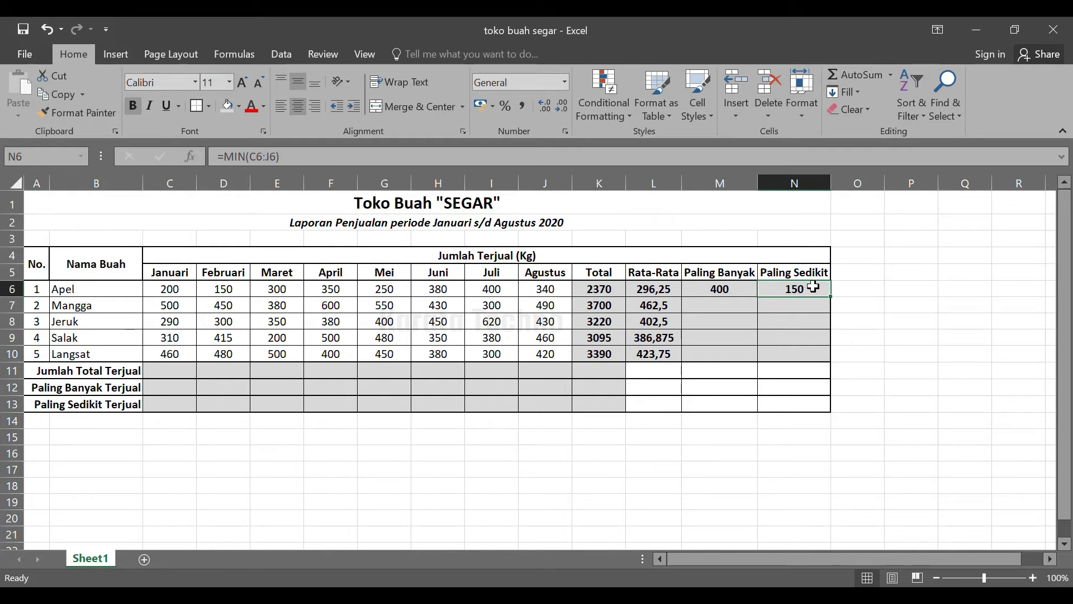
pyautogui.click(227, 290)
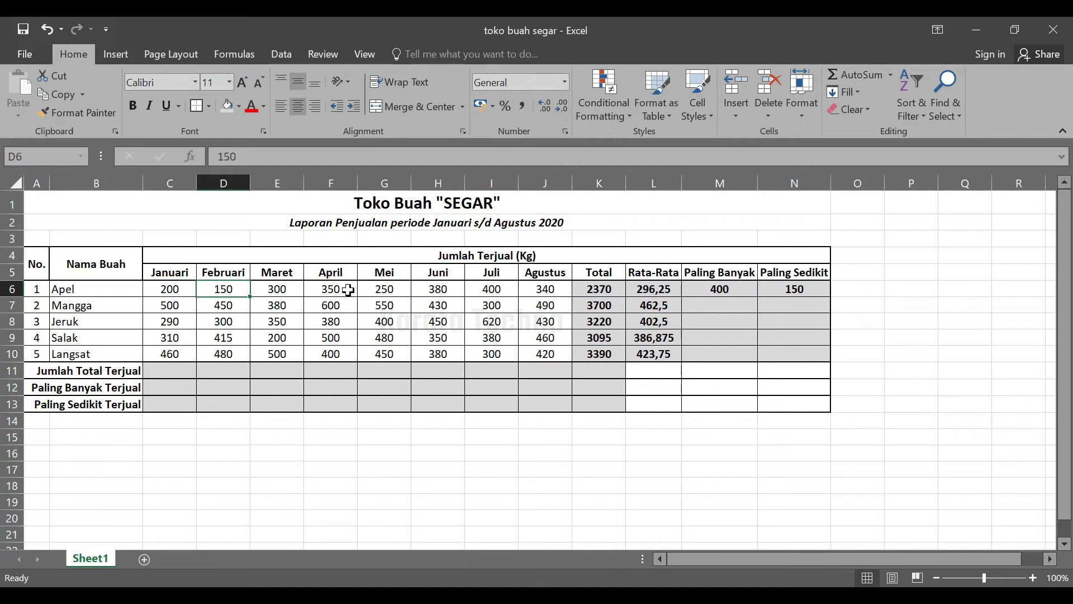
pyautogui.click(170, 293)
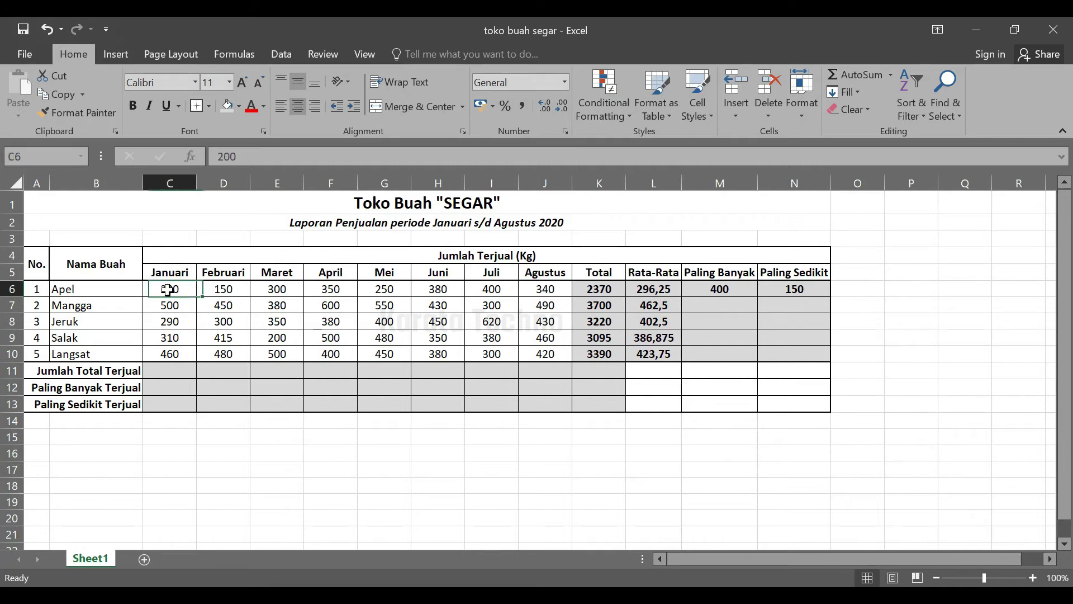
pyautogui.click(228, 288)
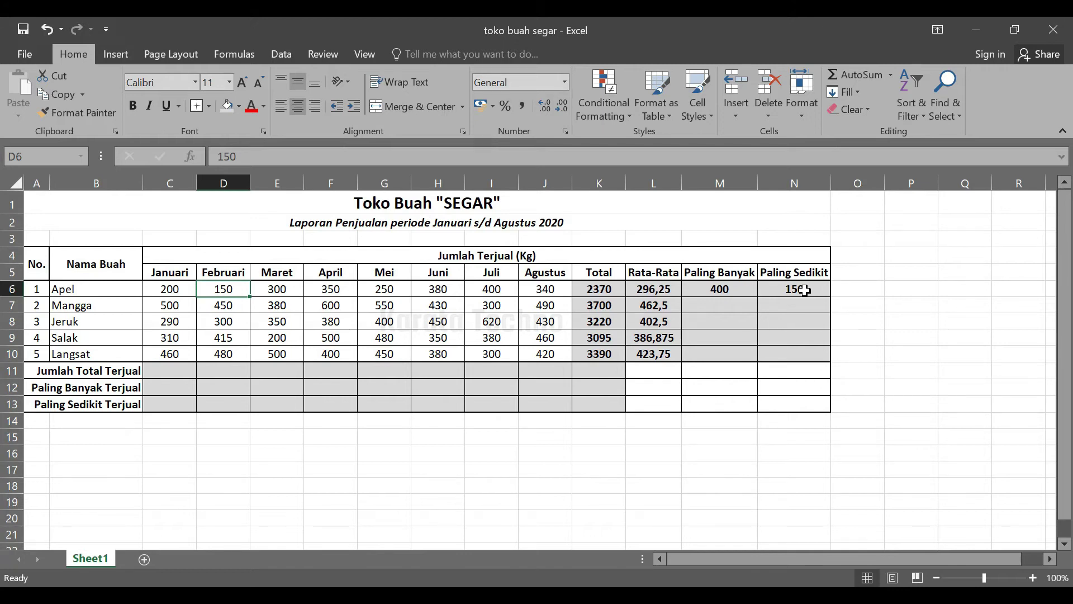
# Fill the Paling Banyak formula from M6 down to M10 and check the results against Salak's April and Langsat's Maret sales.
pyautogui.click(896, 324)
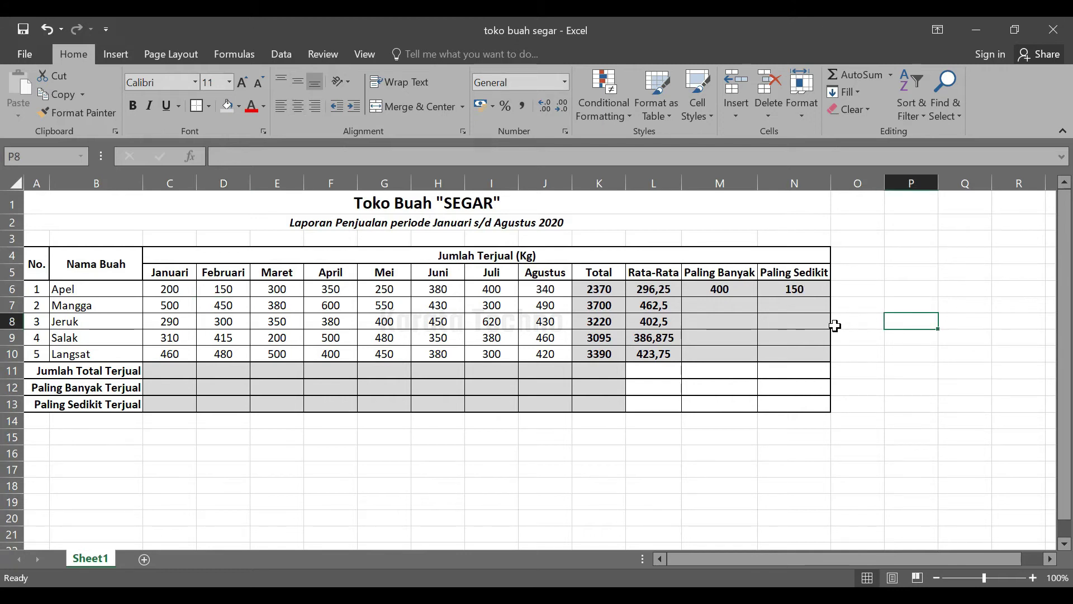
pyautogui.click(714, 304)
pyautogui.click(722, 291)
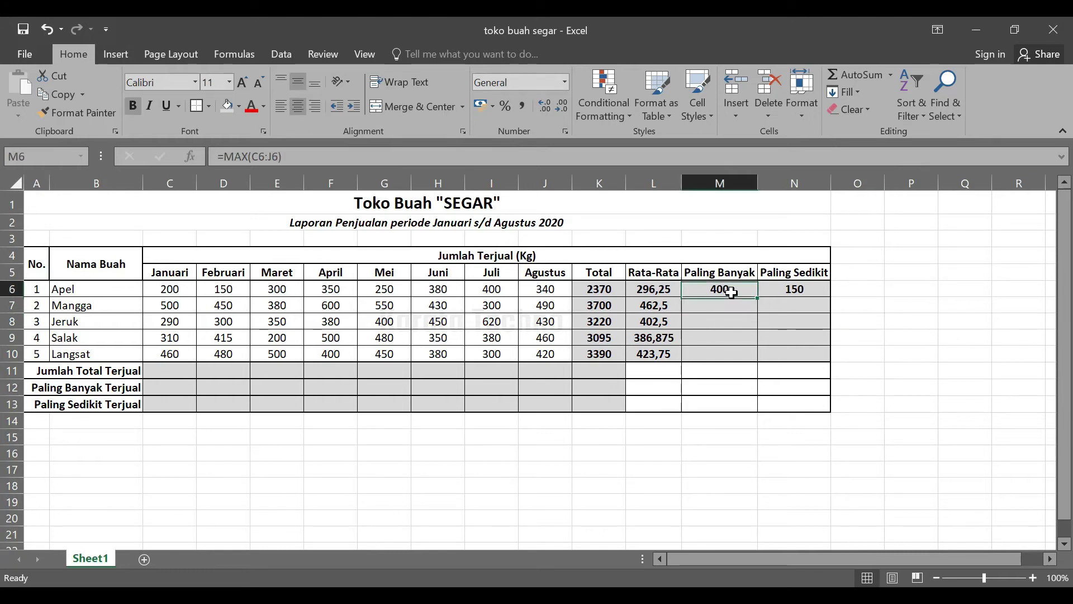
pyautogui.moveTo(759, 297); pyautogui.dragTo(756, 358)
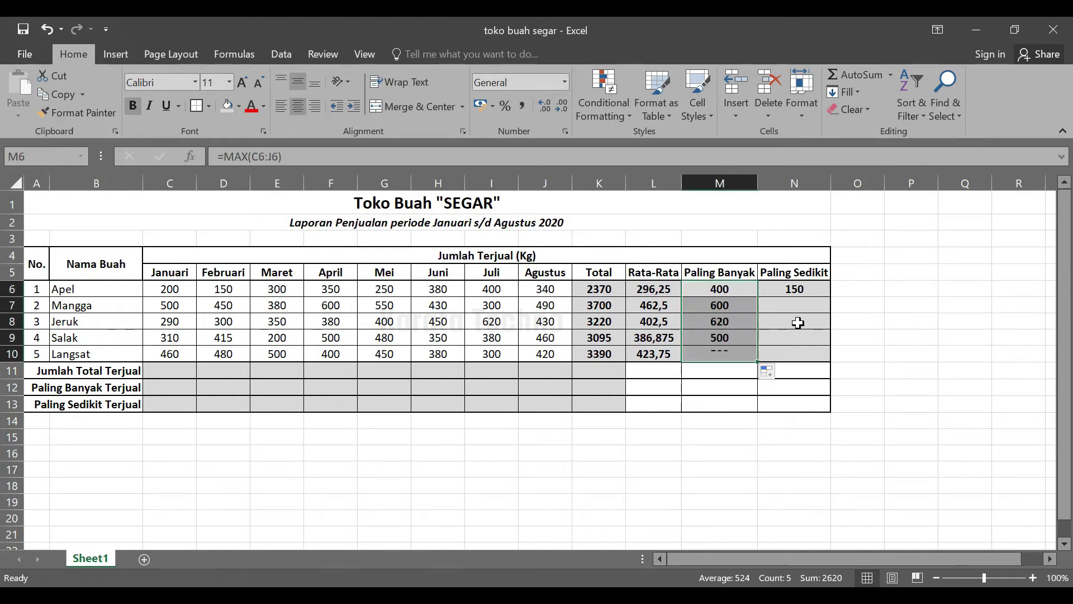
pyautogui.click(729, 353)
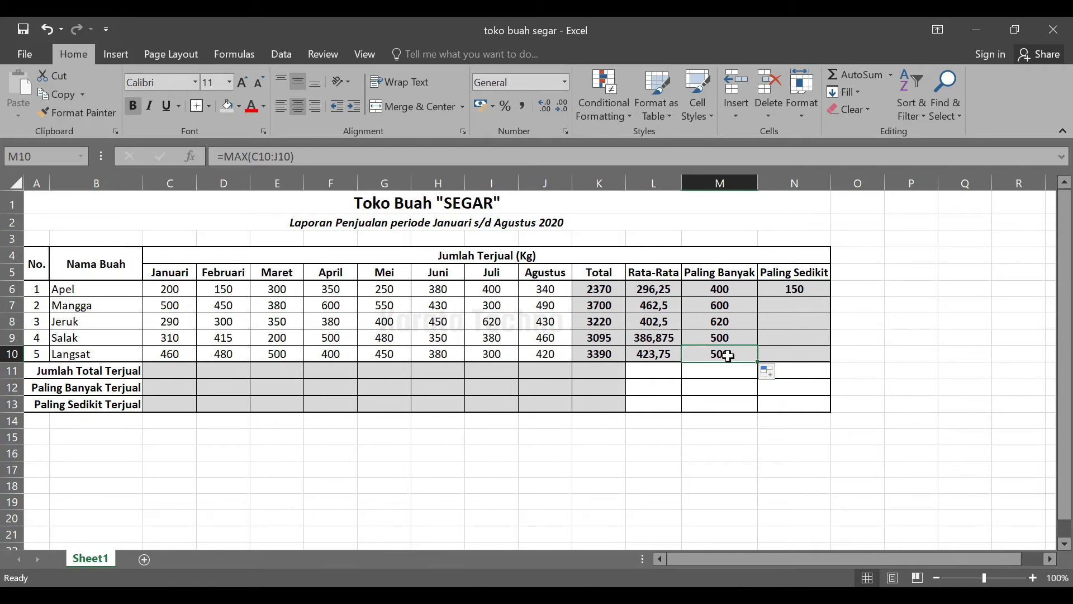
pyautogui.click(340, 338)
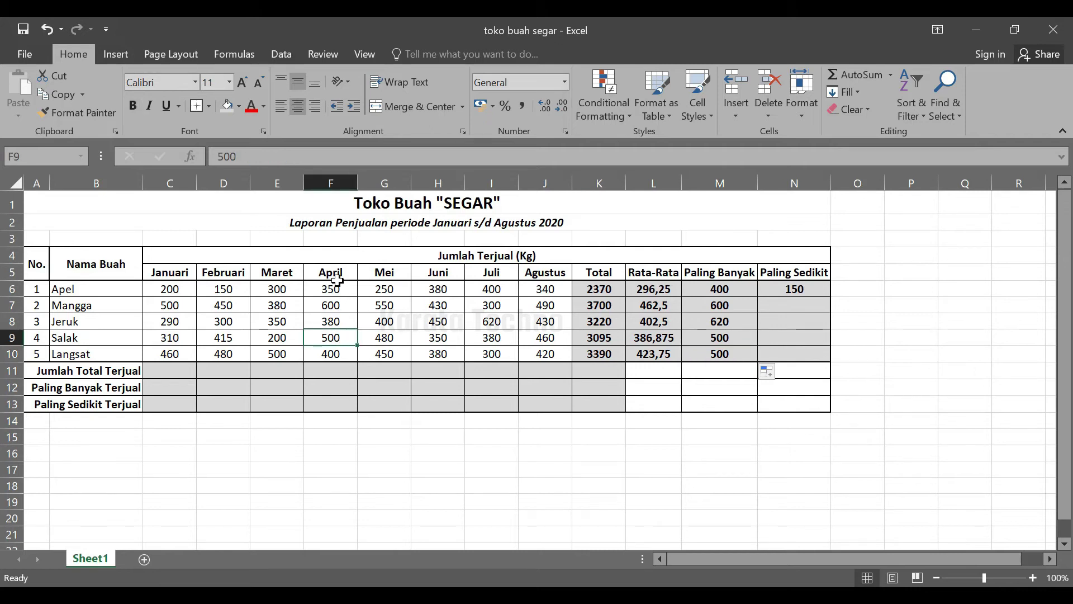
pyautogui.click(288, 356)
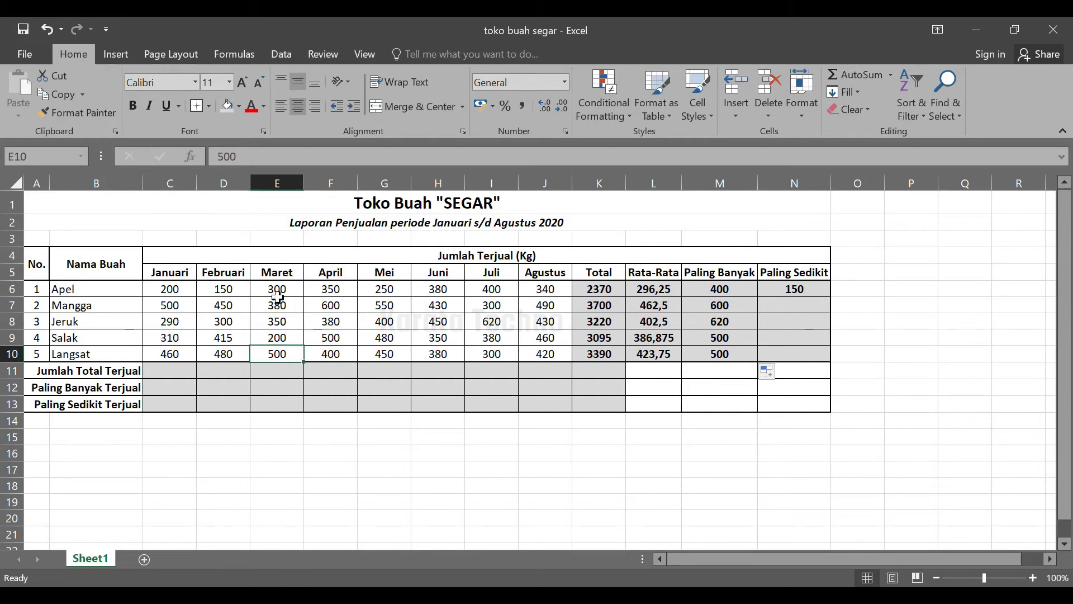
pyautogui.click(340, 339)
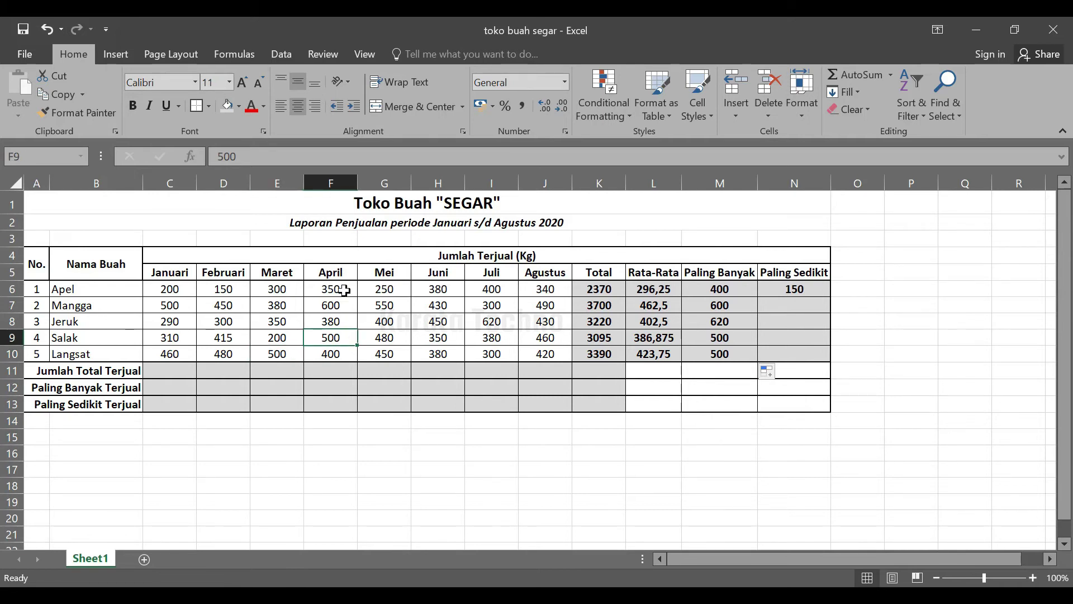
# Fill the Paling Sedikit formula from N6 down to N10 and check the Langsat and Salak results, including Salak's Maret value.
pyautogui.click(809, 288)
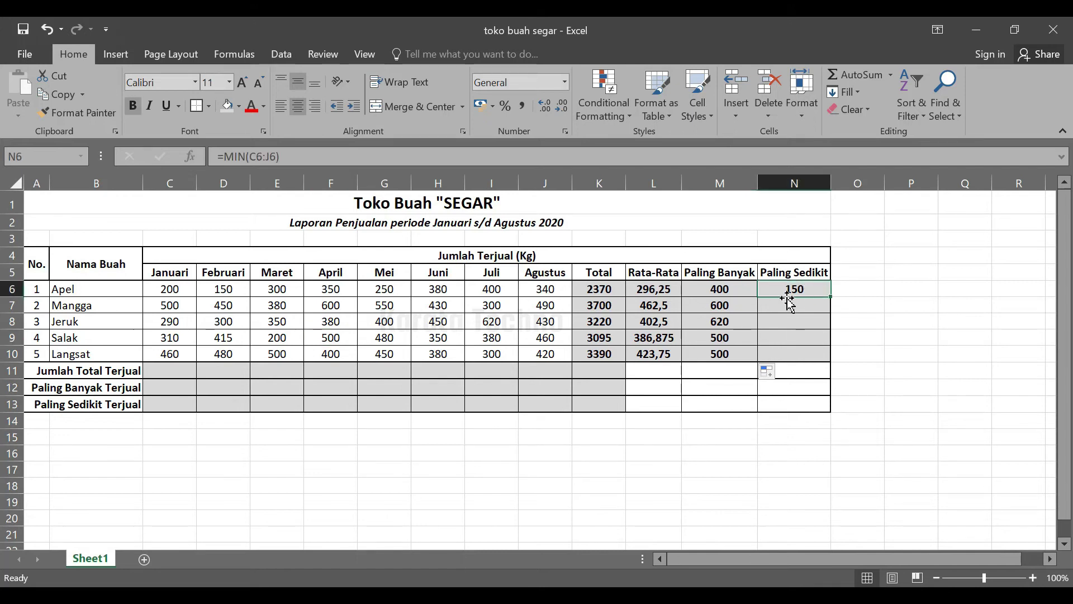
pyautogui.moveTo(832, 295); pyautogui.dragTo(824, 361)
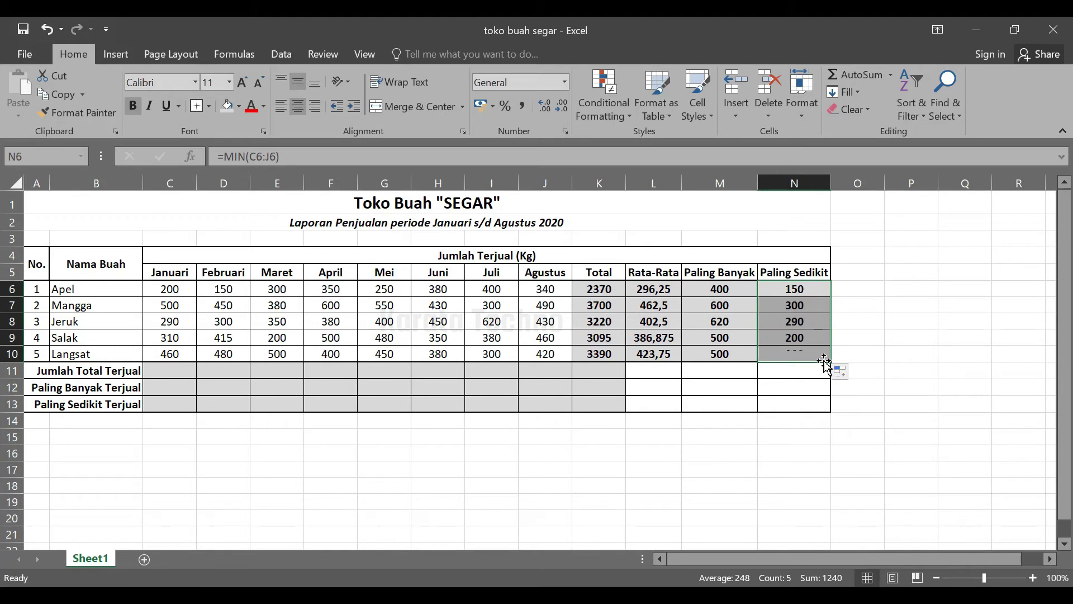
pyautogui.click(815, 352)
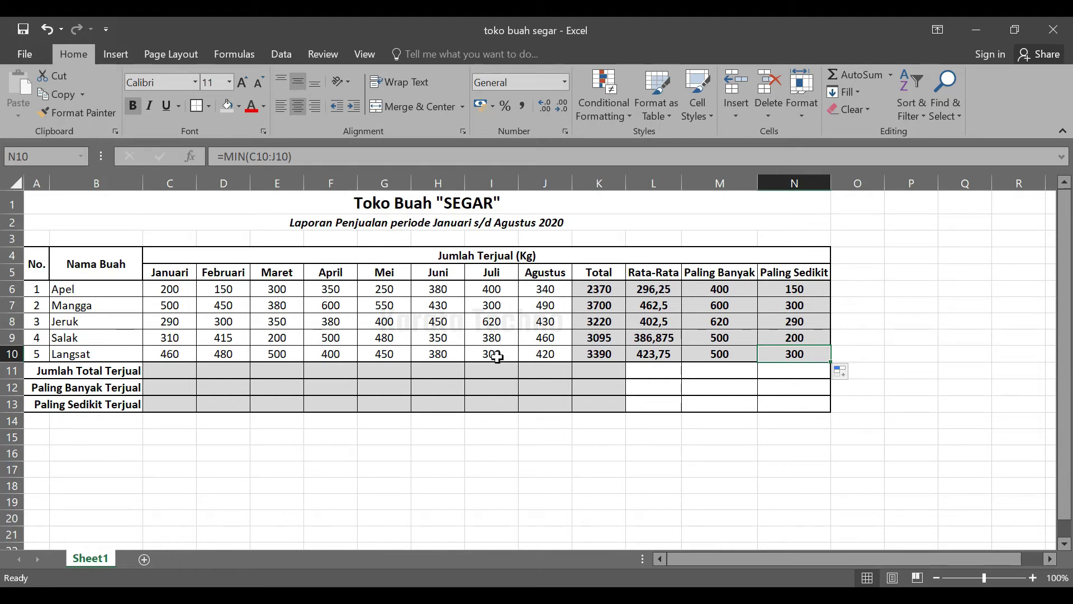
pyautogui.click(809, 338)
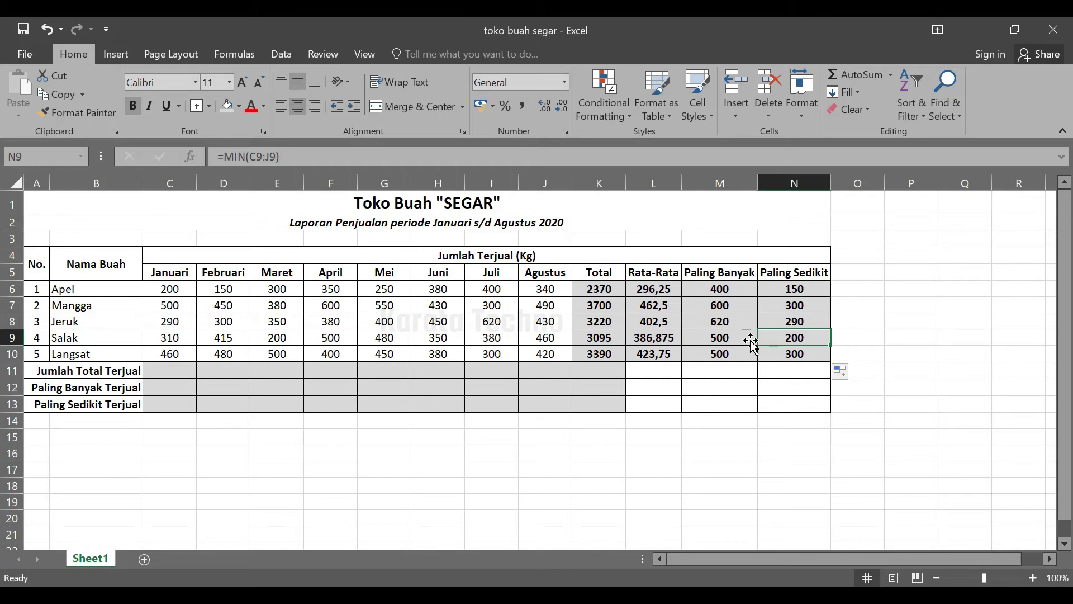
pyautogui.click(276, 340)
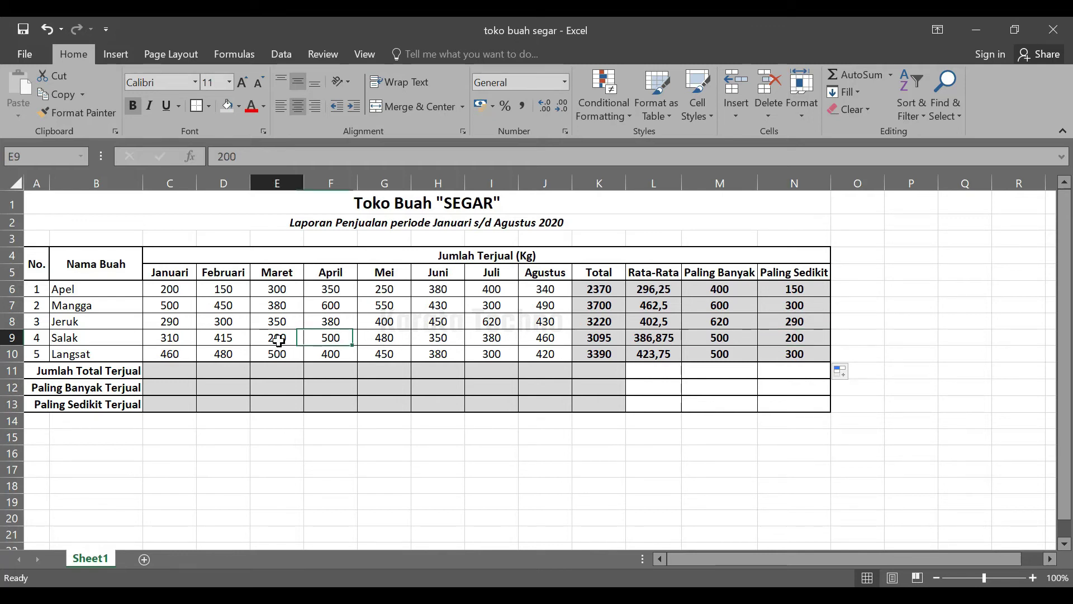
# Compare the fruits' monthly sales with their Paling Banyak and Paling Sedikit results, examining the copied formulas in rows 8 and 10.
pyautogui.click(174, 287)
pyautogui.click(287, 308)
pyautogui.press('Right')
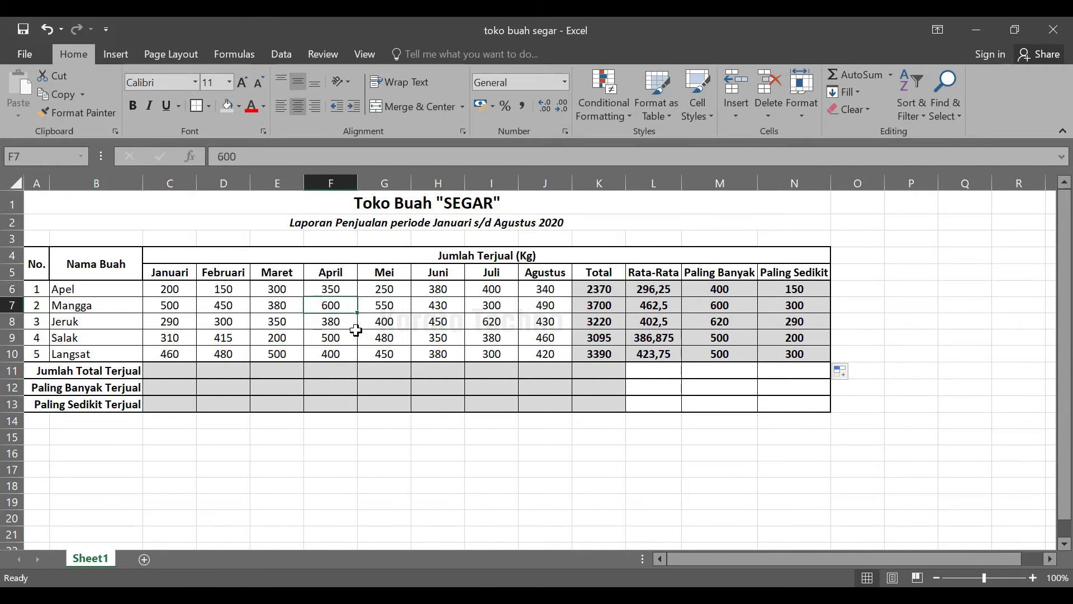
pyautogui.press('Down')
pyautogui.press('Down')
pyautogui.press('Right')
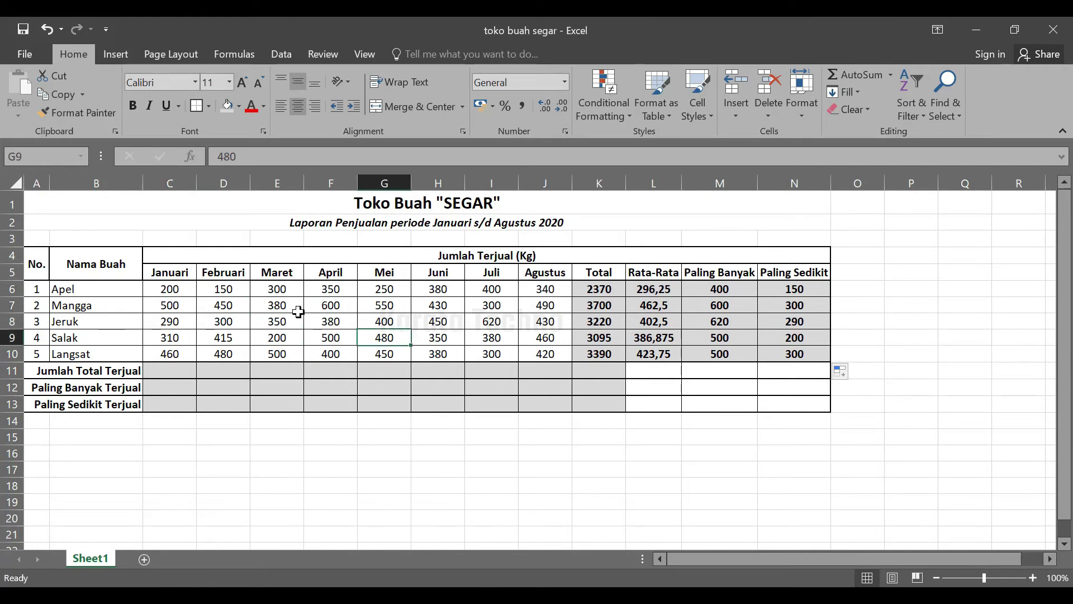
pyautogui.moveTo(727, 287); pyautogui.dragTo(794, 353)
pyautogui.click(733, 324)
pyautogui.click(805, 323)
pyautogui.click(726, 323)
pyautogui.click(771, 324)
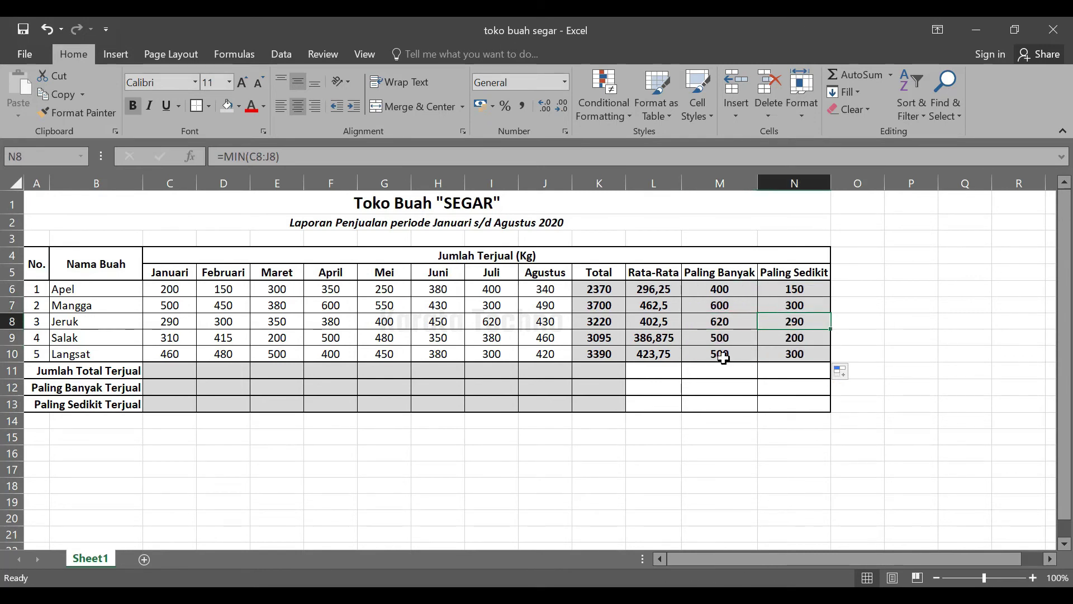
pyautogui.click(705, 355)
pyautogui.click(772, 355)
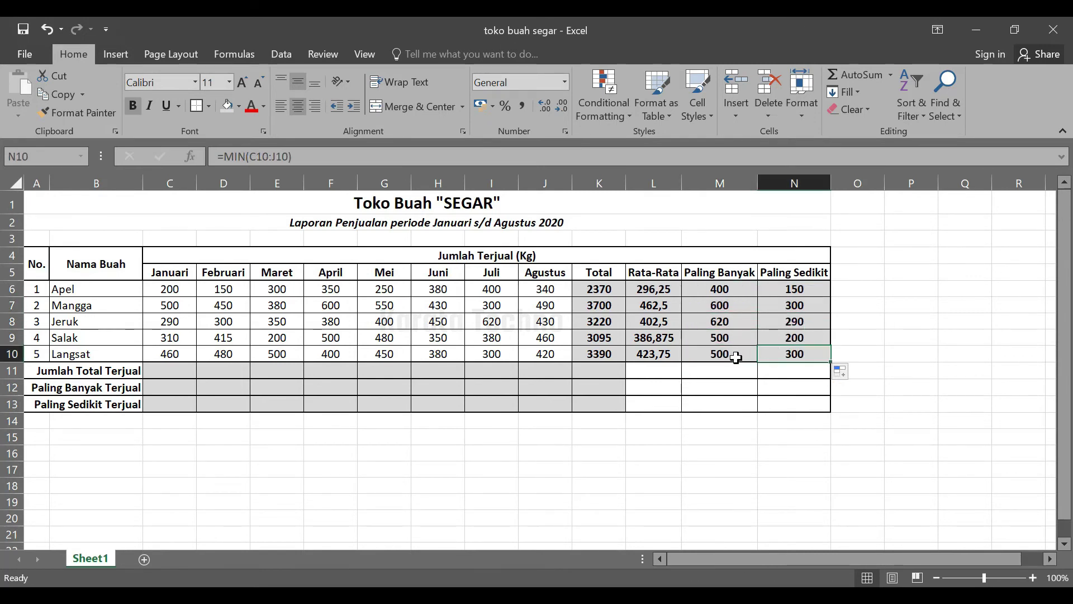
# Examine the Jumlah Total Terjual summary row label and compare its purpose with Apel's row and its Total formula in K6.
pyautogui.click(287, 440)
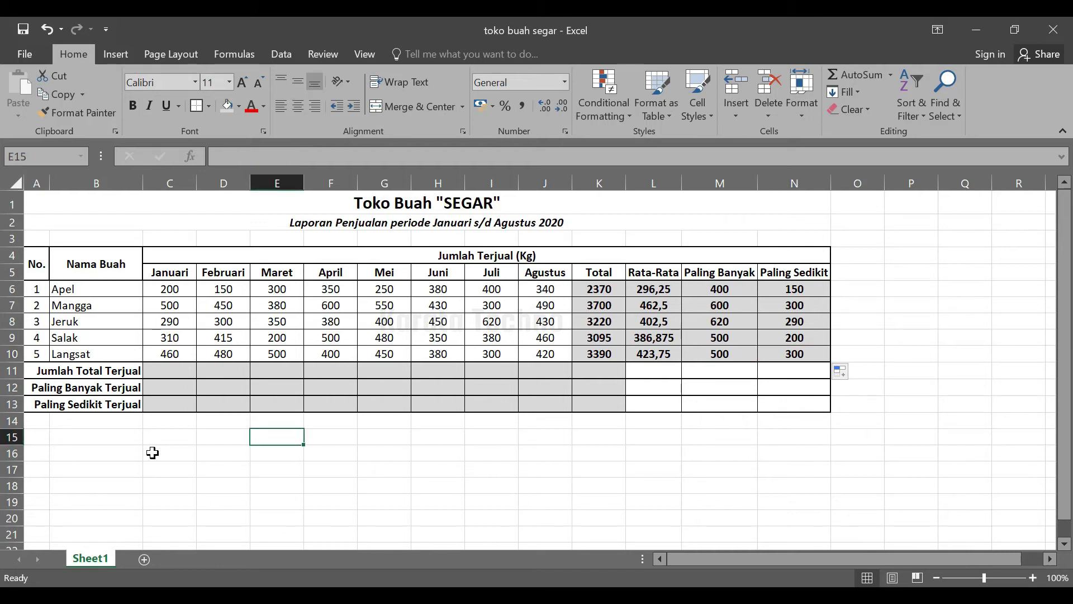
pyautogui.click(503, 484)
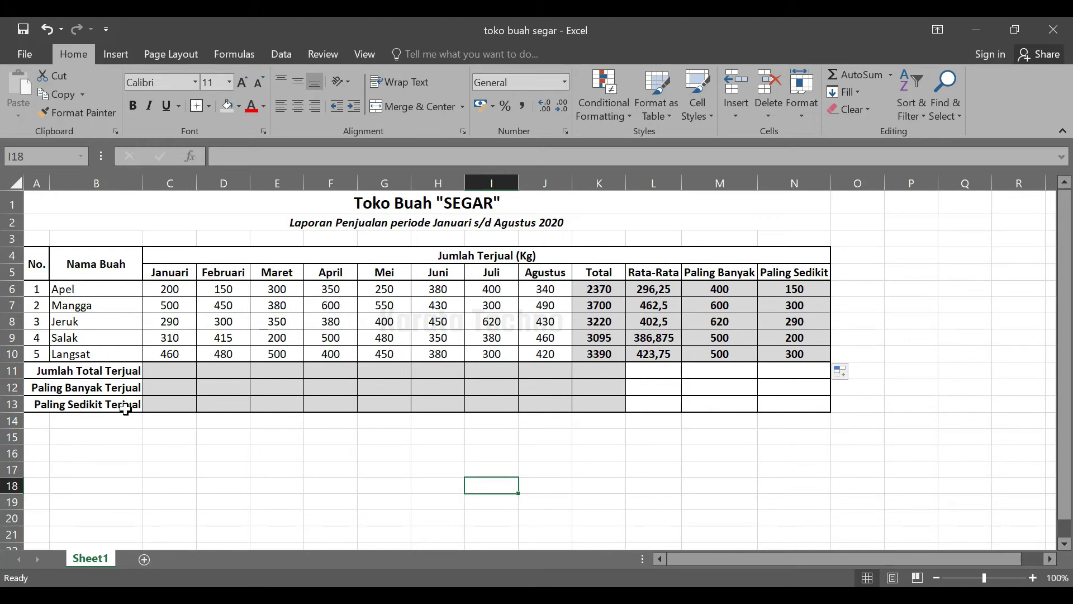
pyautogui.click(116, 371)
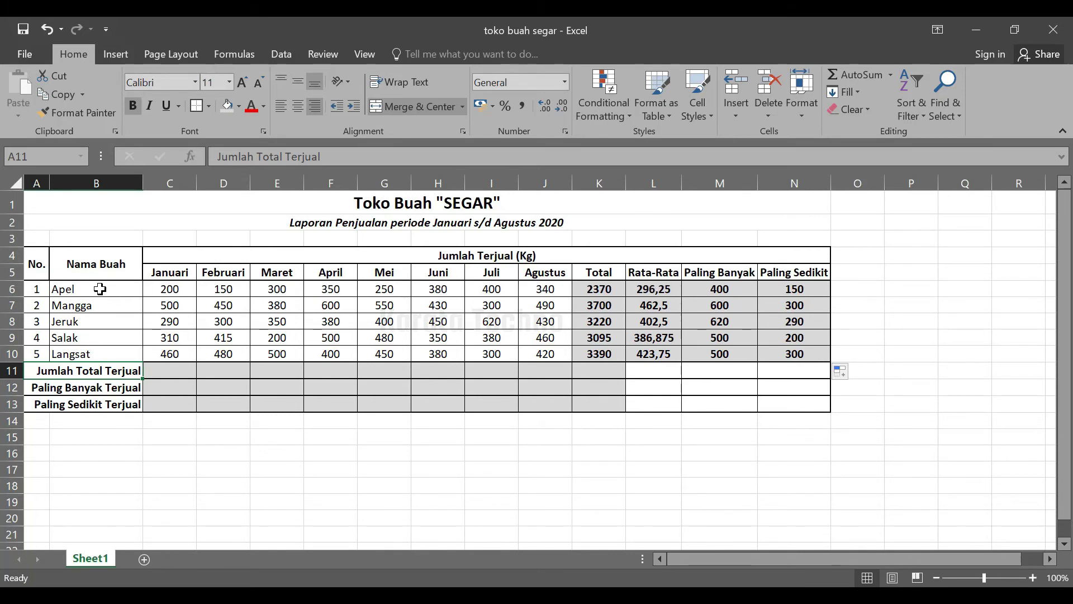
pyautogui.click(117, 288)
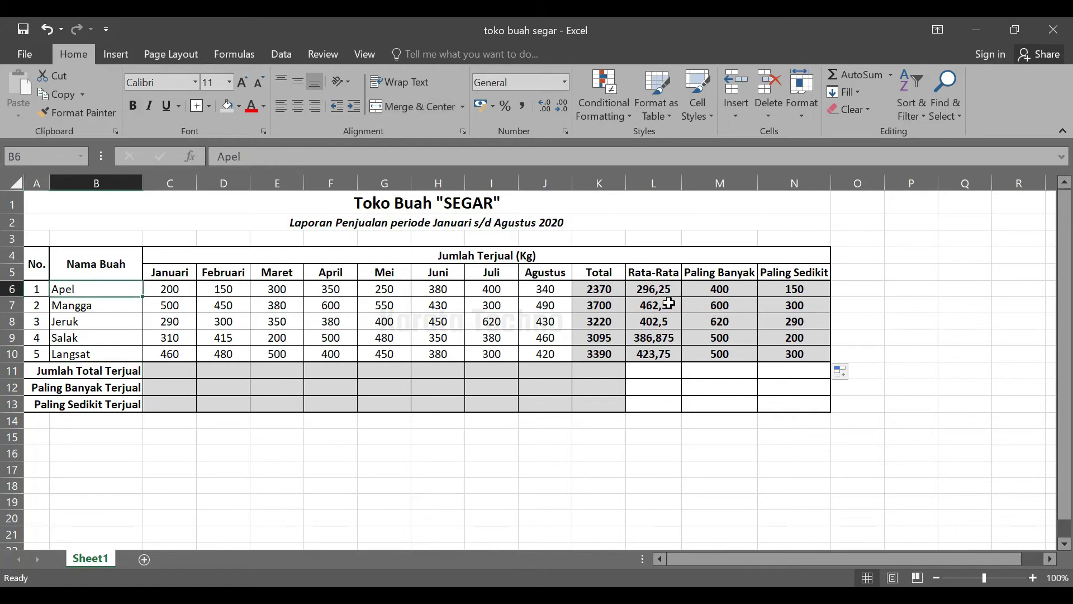
pyautogui.click(606, 289)
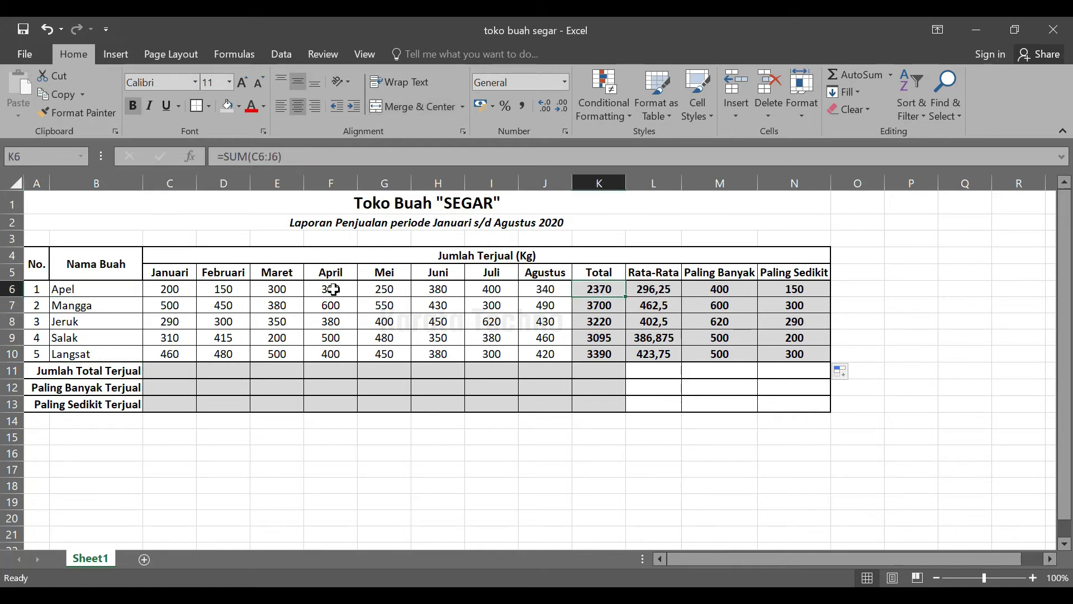
# Enter =SUM(C6:C10) in C11 to total all fruit sold in Januari for the Jumlah Total Terjual row.
pyautogui.click(605, 308)
pyautogui.click(612, 322)
pyautogui.click(168, 374)
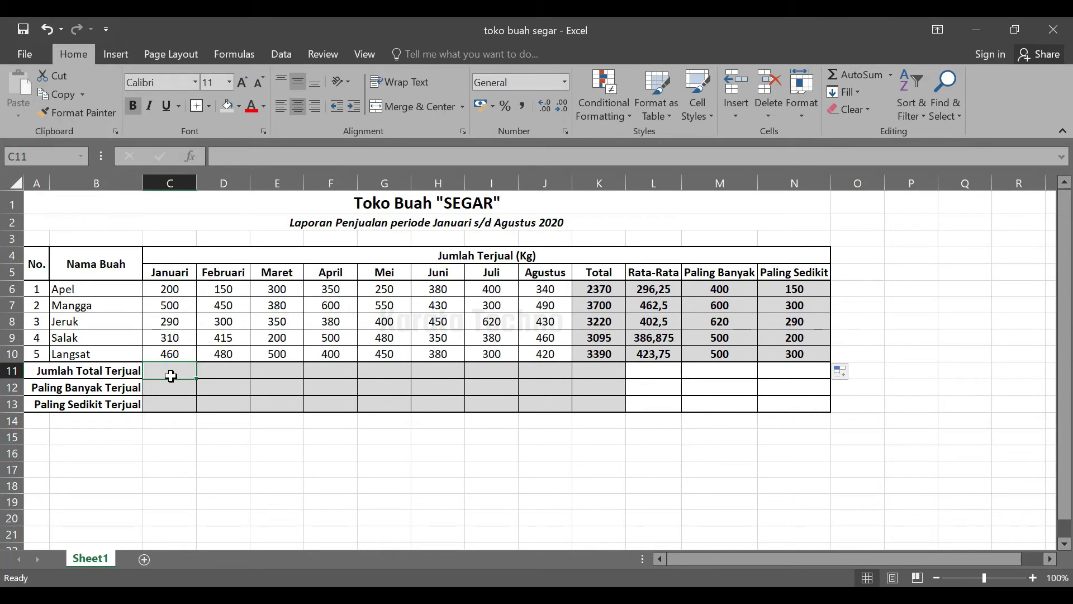
pyautogui.write('=SU')
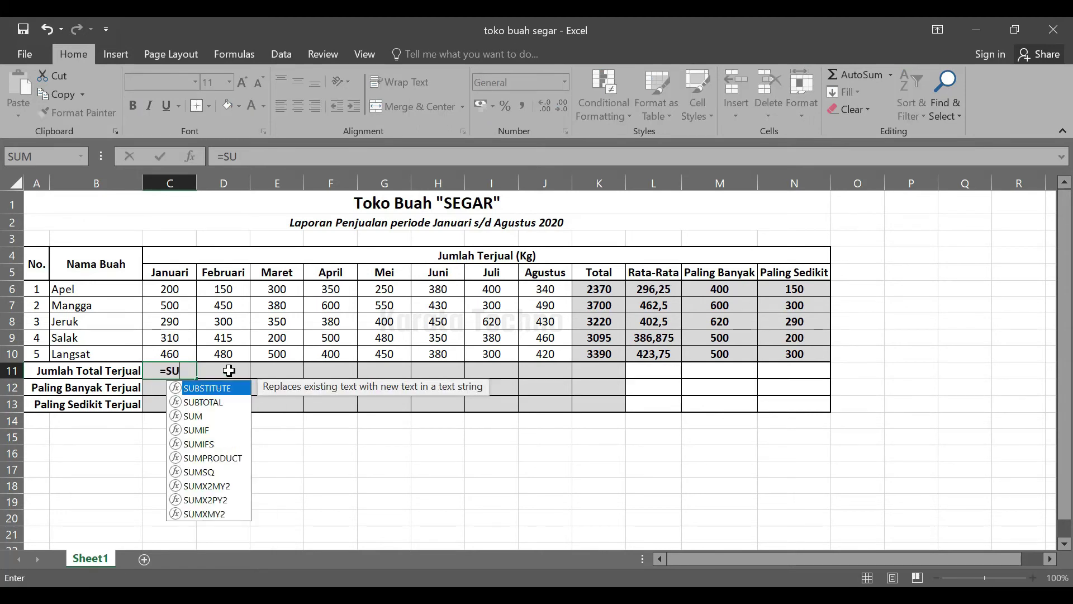
pyautogui.write('M(')
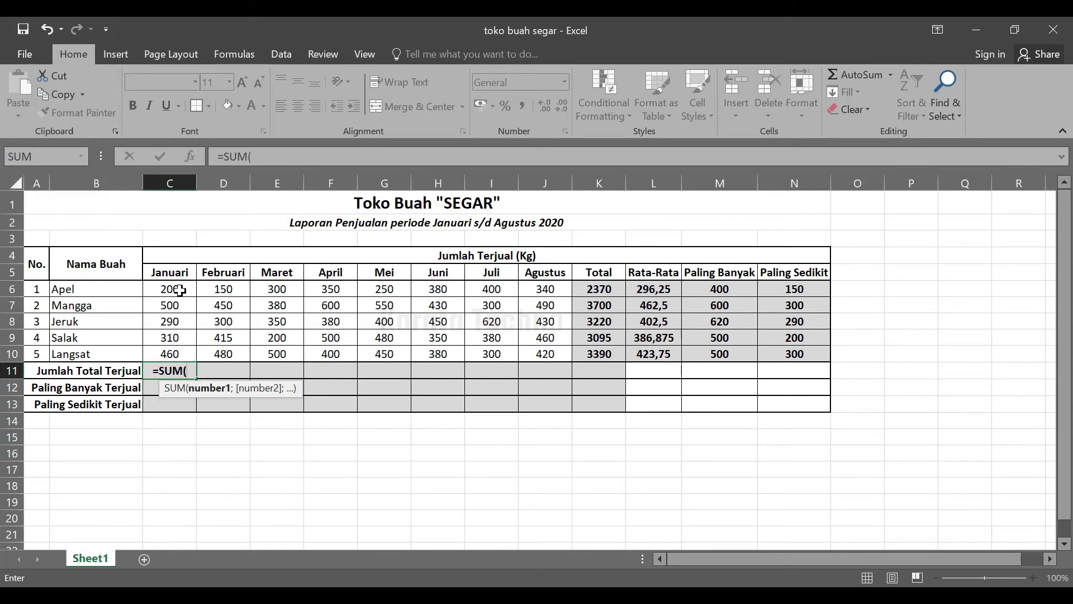
pyautogui.moveTo(179, 289); pyautogui.dragTo(179, 351)
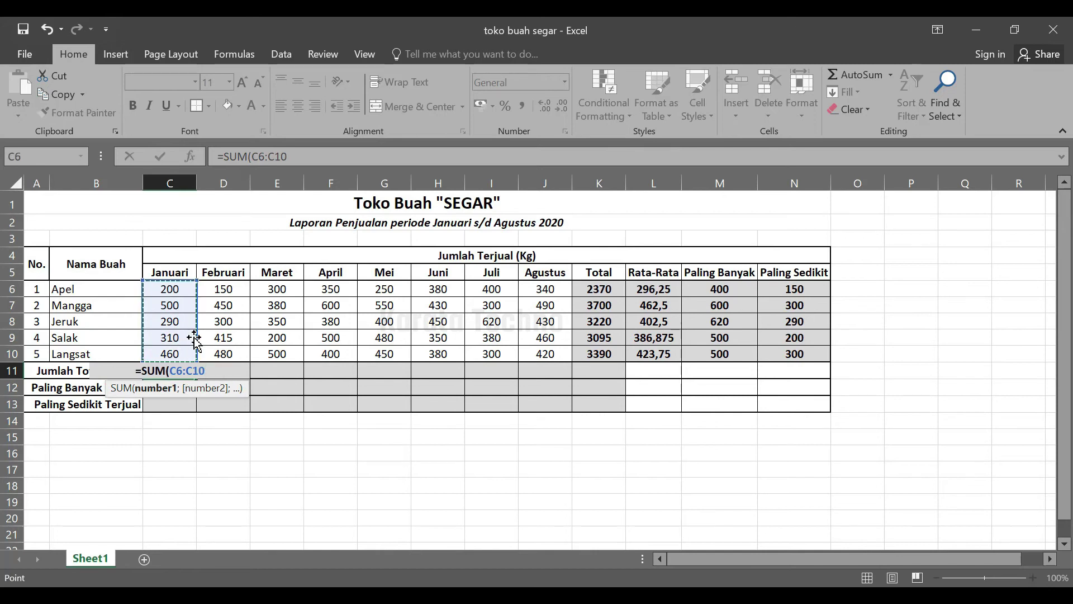
pyautogui.press('Return')
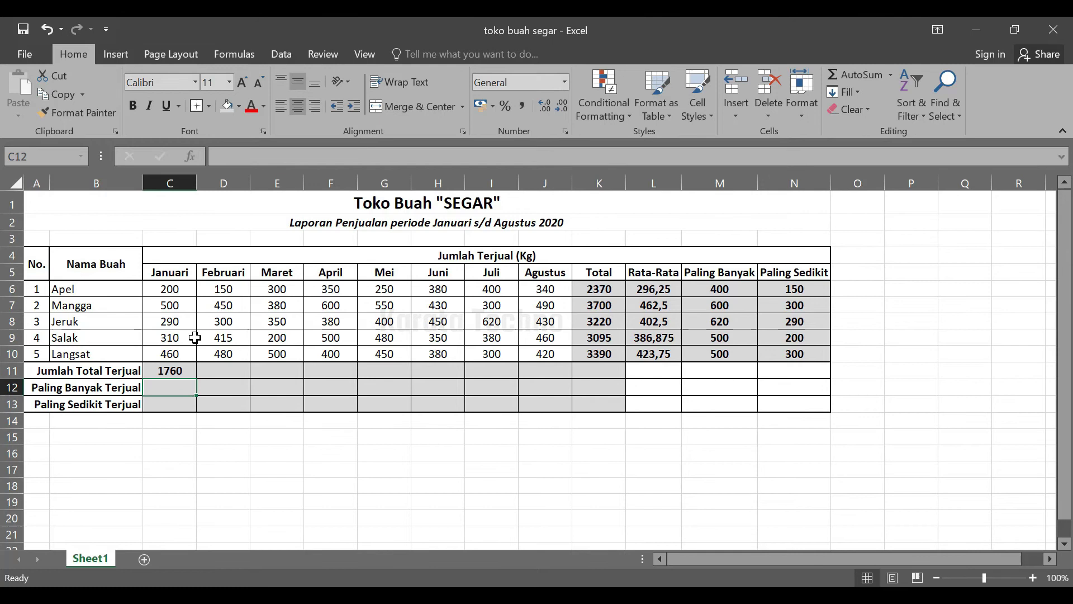
# Examine the Januari total formula in C11 and the Jumlah Total Terjual cells for Februari through Juni.
pyautogui.click(184, 371)
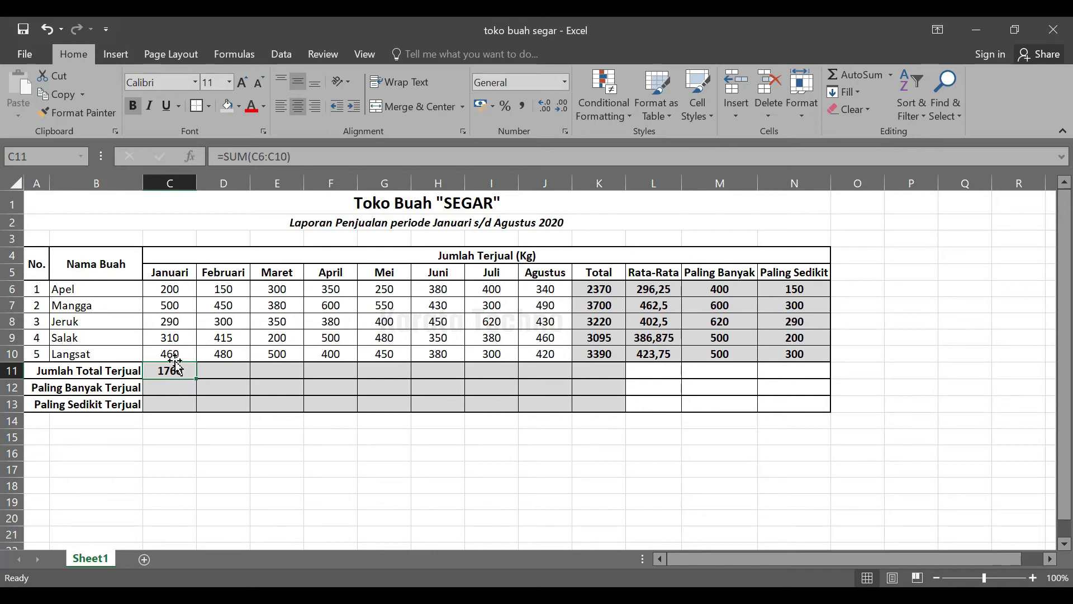
pyautogui.click(226, 368)
pyautogui.click(288, 370)
pyautogui.click(339, 370)
pyautogui.click(394, 370)
pyautogui.click(444, 371)
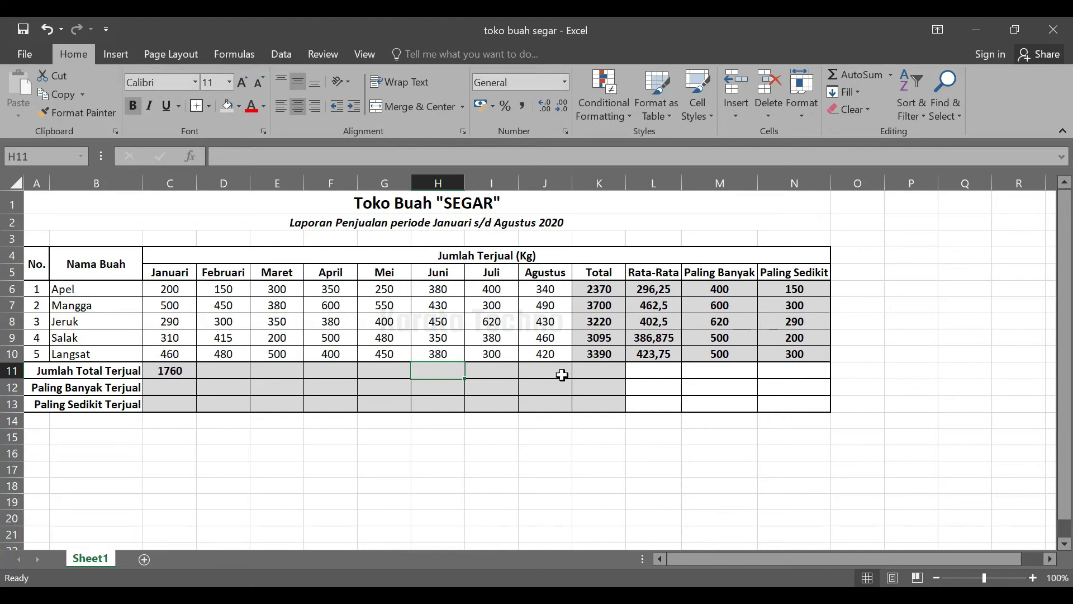
# Enter =MAX(C6:C10) in C12 for Januari's Paling Banyak Terjual and check the resulting formula.
pyautogui.click(204, 401)
pyautogui.click(179, 386)
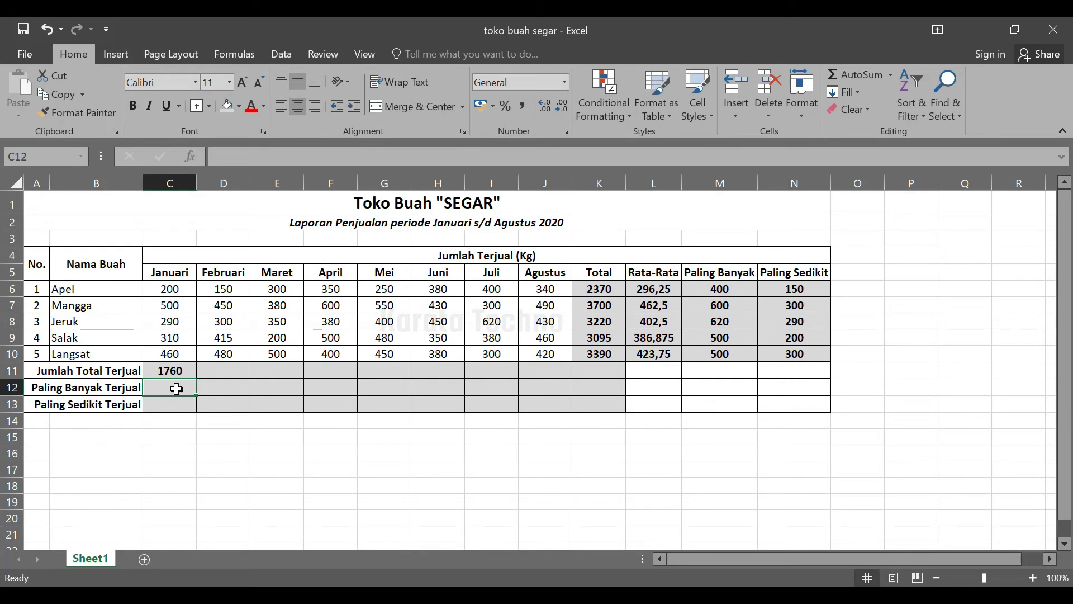
pyautogui.write('=')
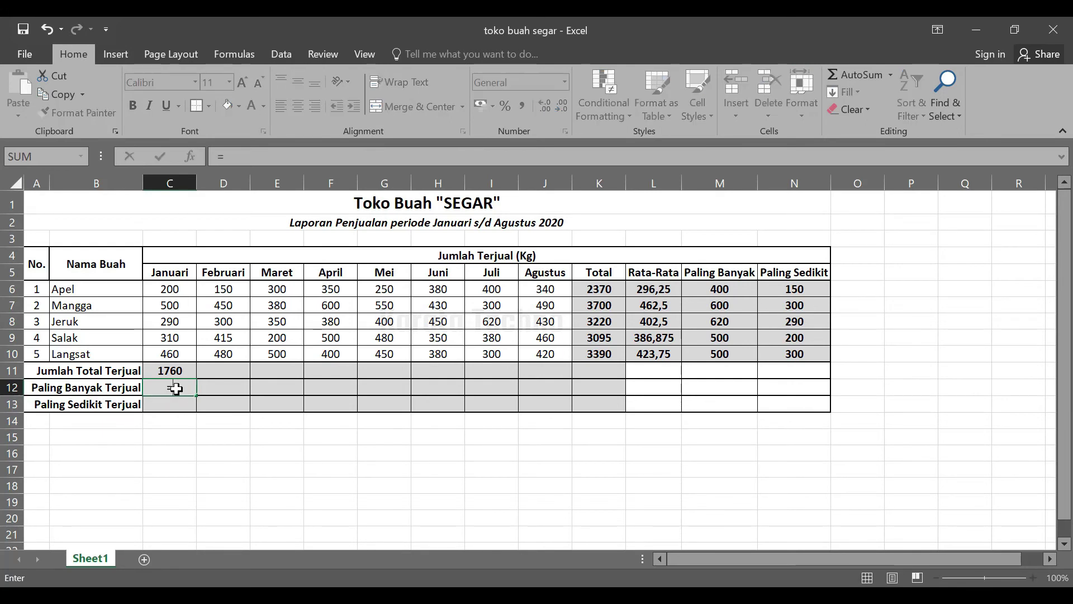
pyautogui.write('MAX')
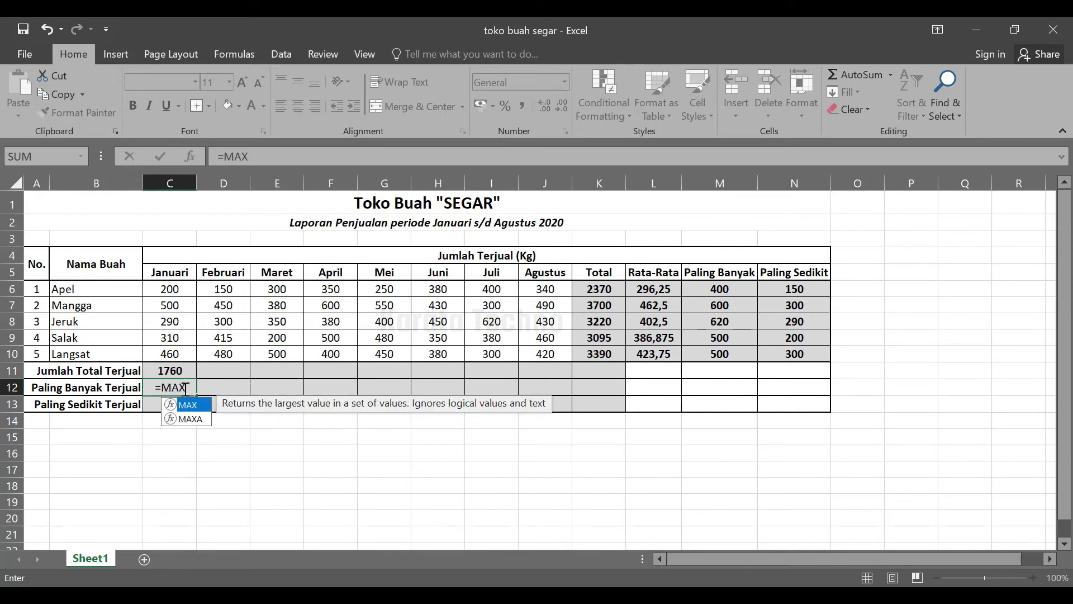
pyautogui.write('(')
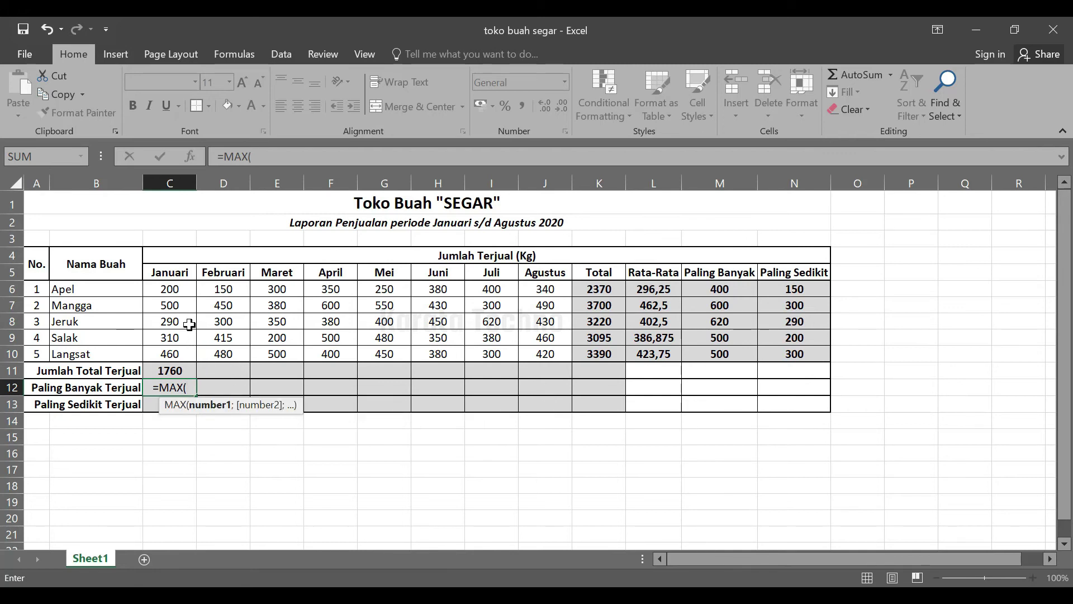
pyautogui.click(180, 289)
pyautogui.moveTo(178, 291); pyautogui.dragTo(173, 349)
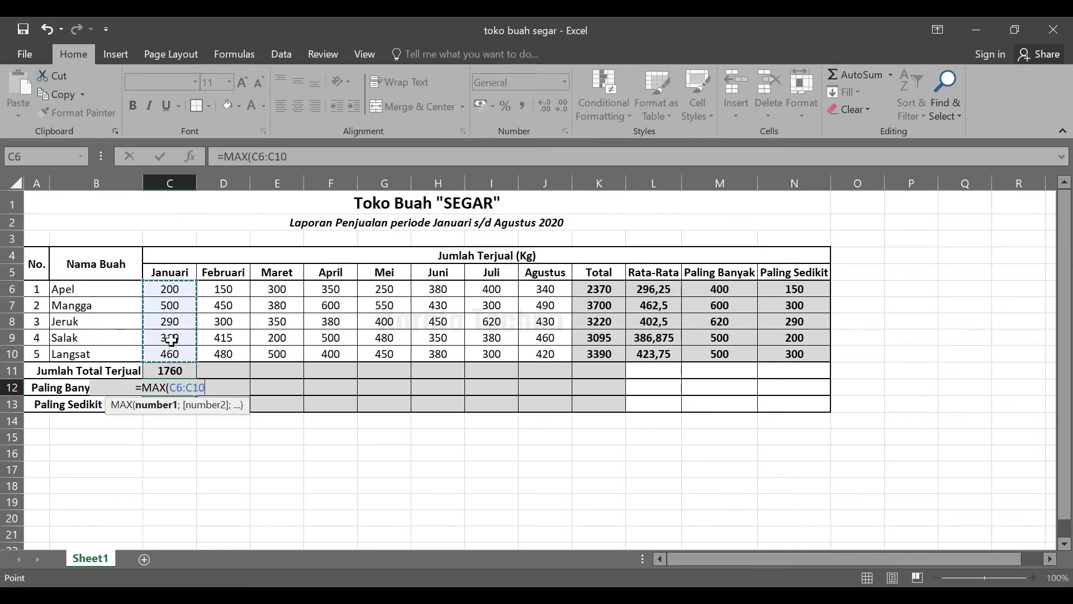
pyautogui.press('Return')
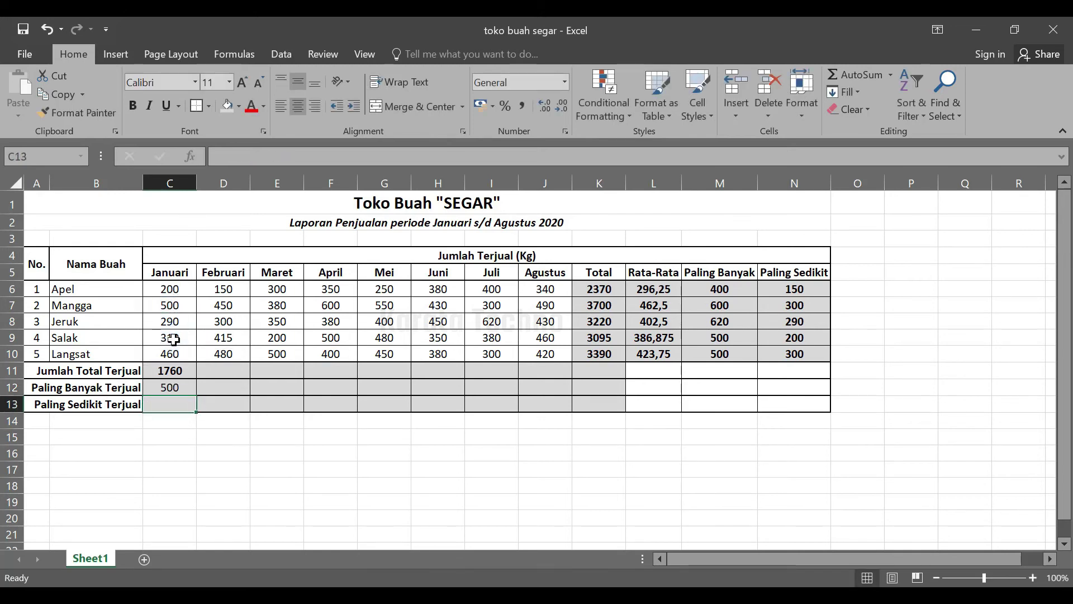
pyautogui.click(176, 389)
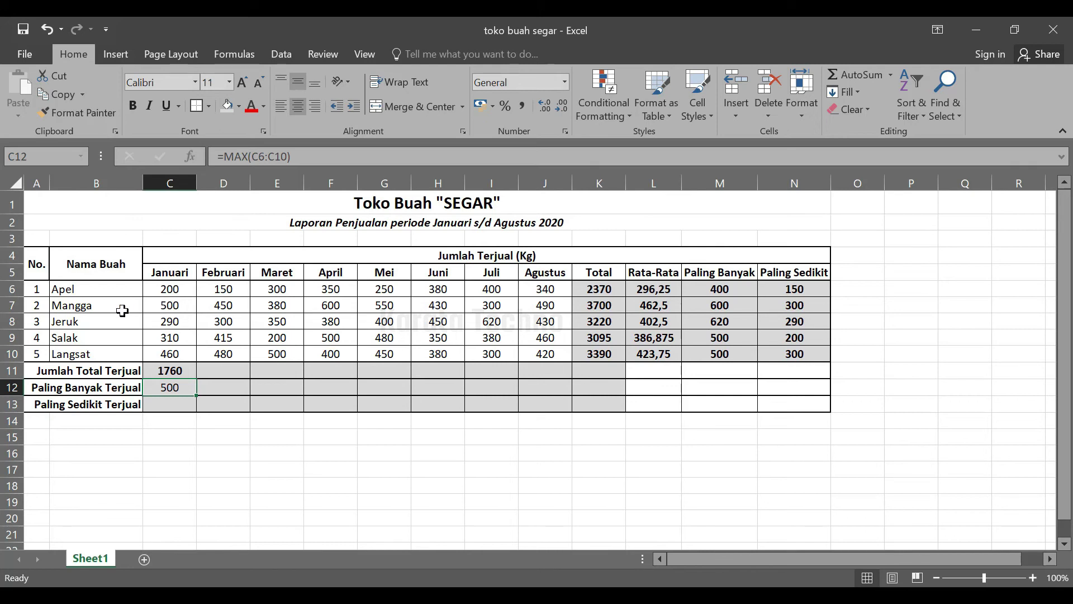
# Enter =MIN(C6:C10) in C13 for Januari's Paling Sedikit Terjual and check it against Apel's Januari sales.
pyautogui.click(179, 409)
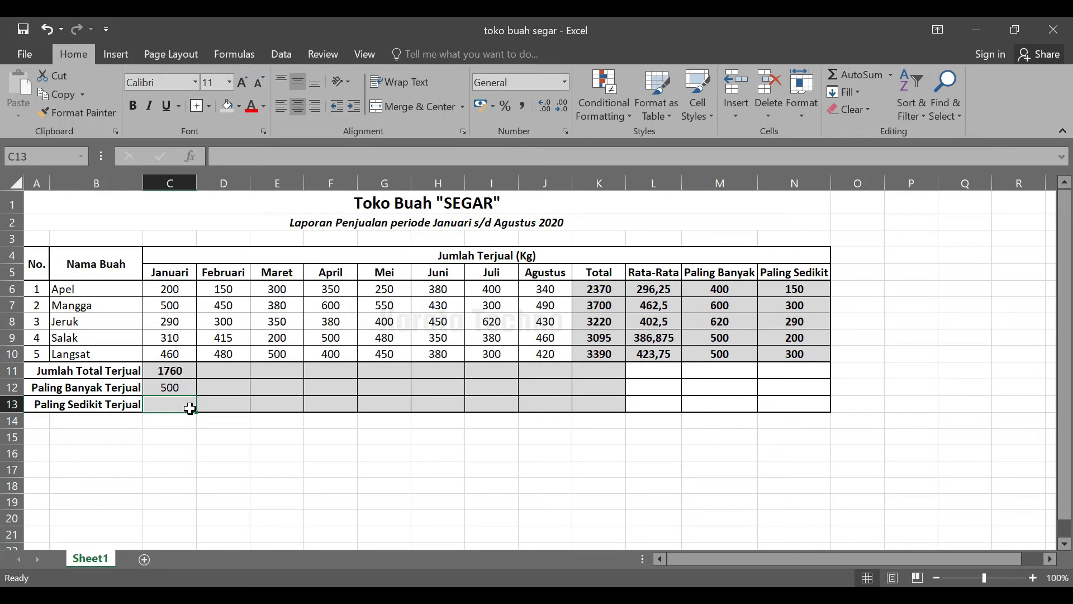
pyautogui.write('=')
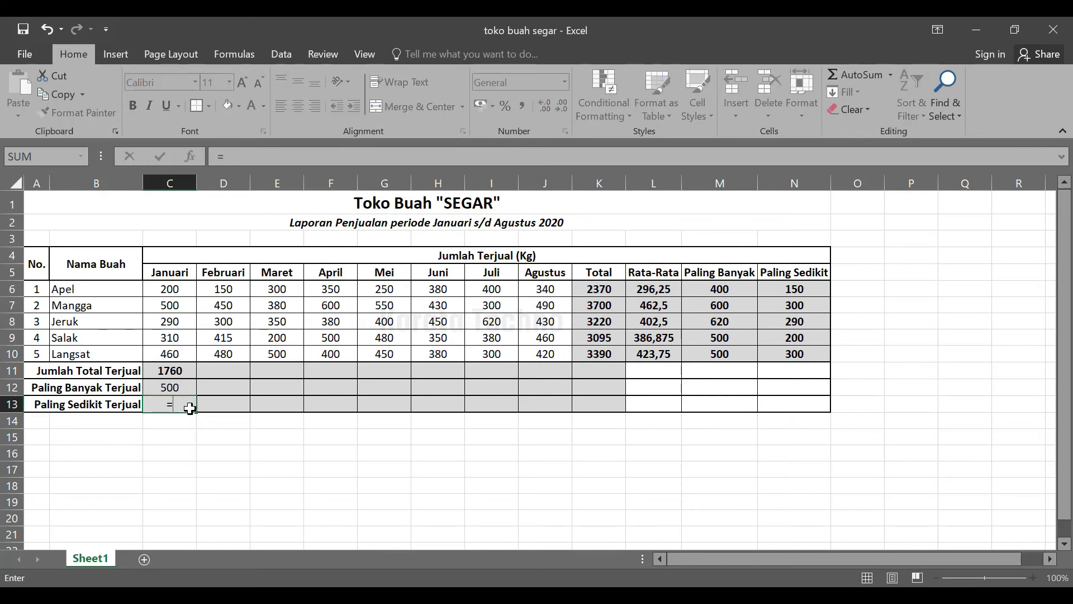
pyautogui.write('MIN')
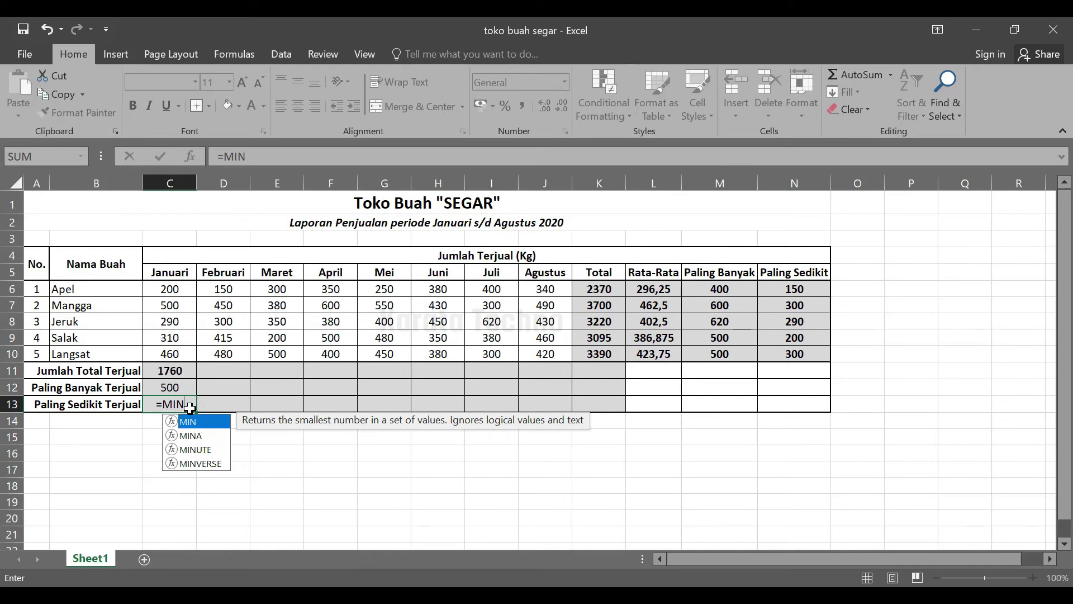
pyautogui.write('(')
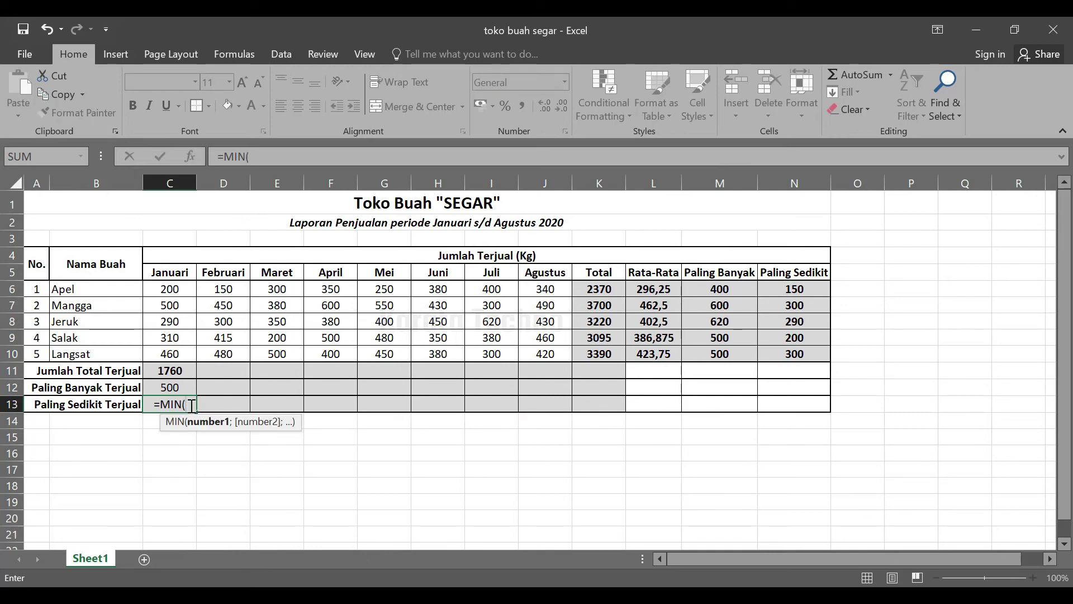
pyautogui.press('BackSpace')
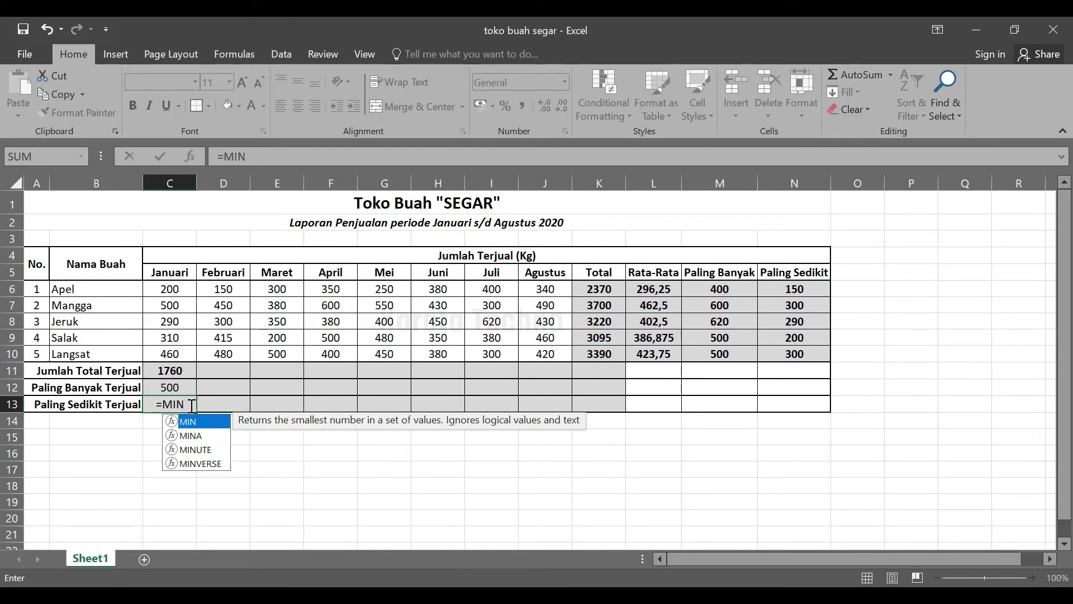
pyautogui.write('(')
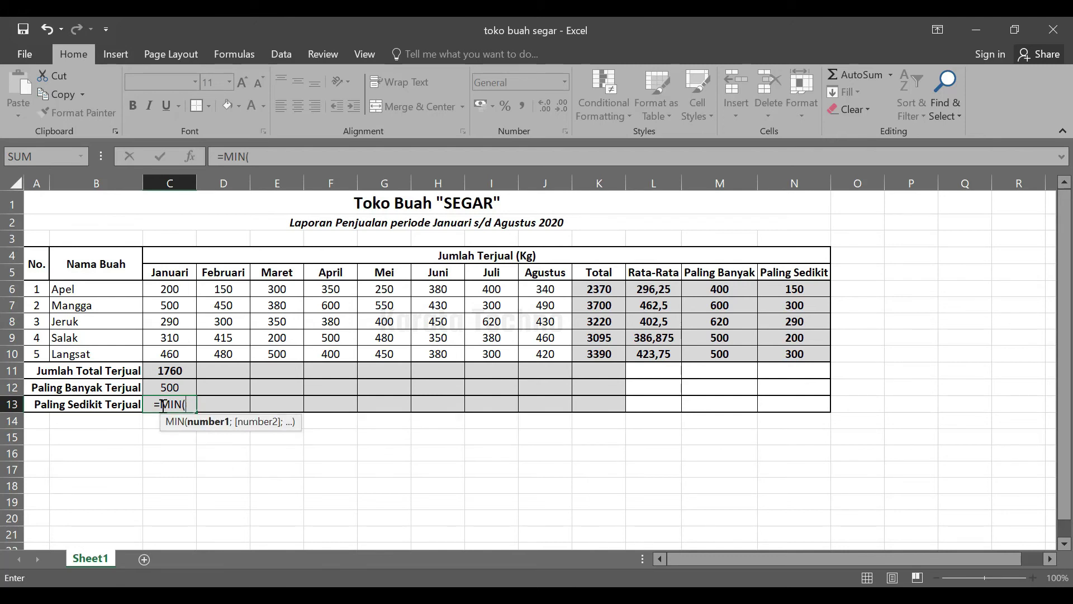
pyautogui.moveTo(173, 289); pyautogui.dragTo(178, 354)
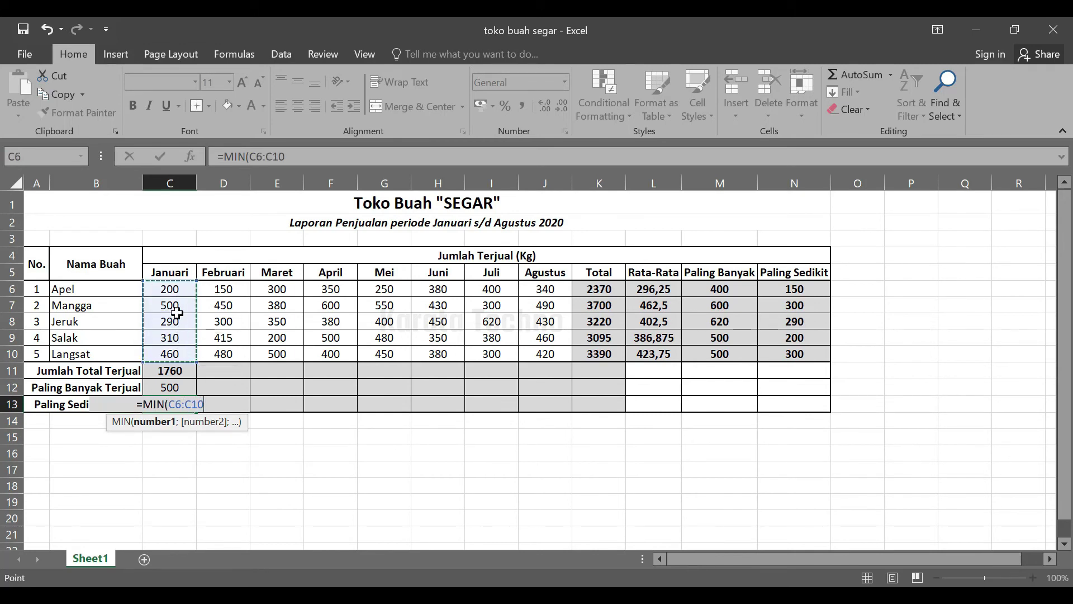
pyautogui.press('Return')
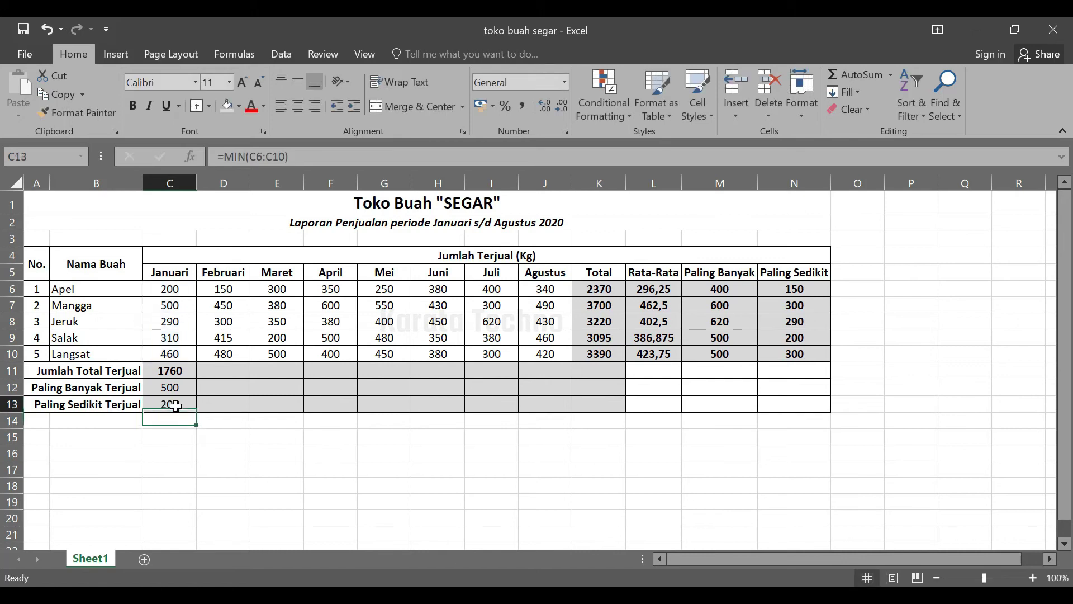
pyautogui.click(176, 406)
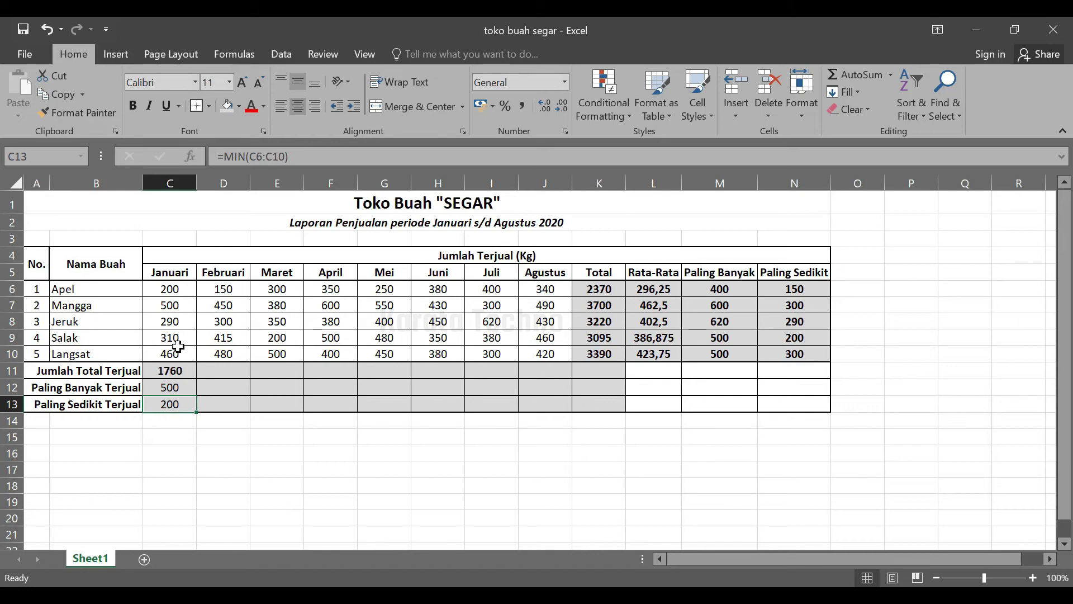
pyautogui.click(171, 288)
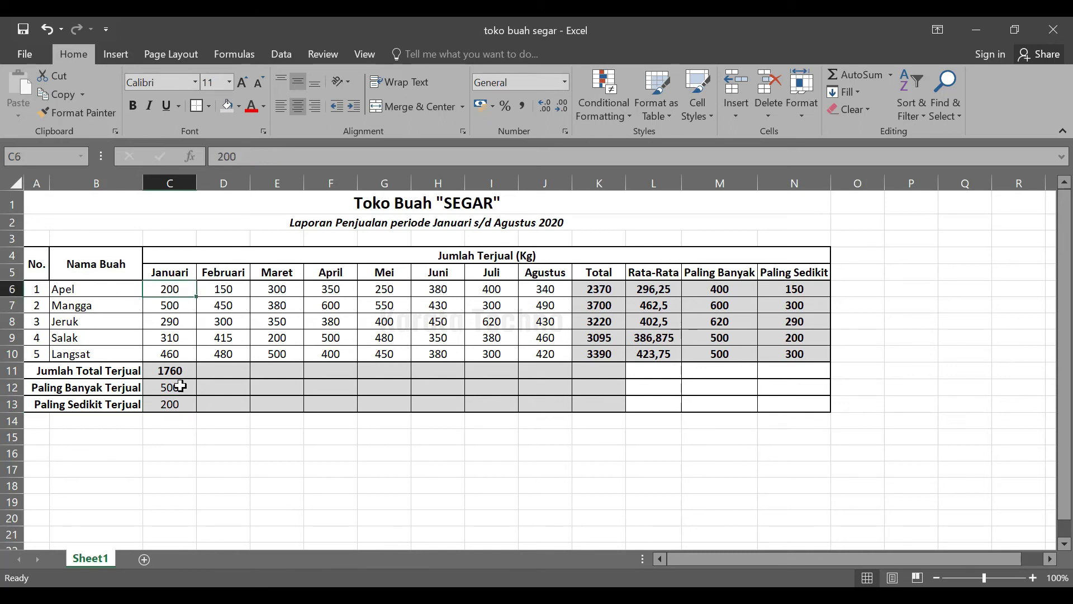
# Fill the three Januari summary formulas in C11:C13 across to Agustus in column J and check the Agustus results.
pyautogui.moveTo(170, 370); pyautogui.dragTo(172, 402)
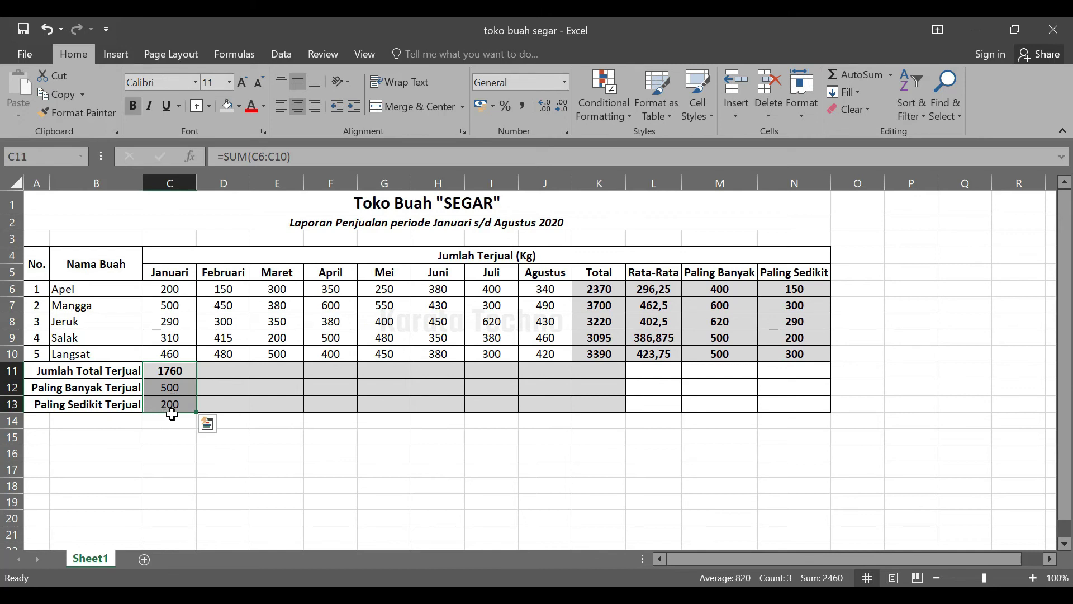
pyautogui.click(172, 403)
pyautogui.click(173, 374)
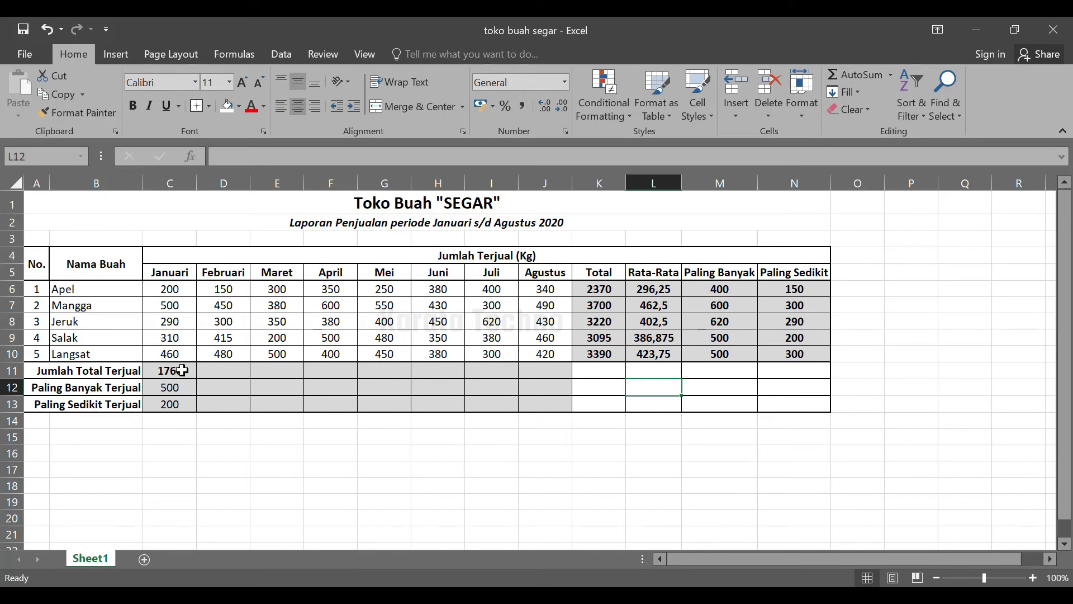
pyautogui.moveTo(182, 370); pyautogui.dragTo(179, 403)
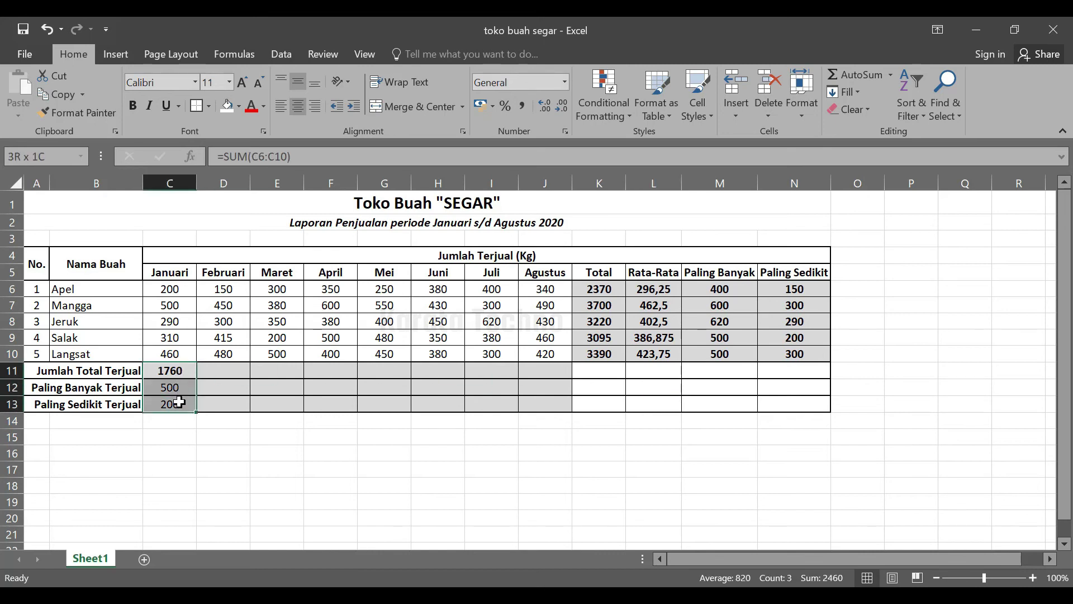
pyautogui.click(175, 369)
pyautogui.moveTo(175, 369); pyautogui.dragTo(178, 403)
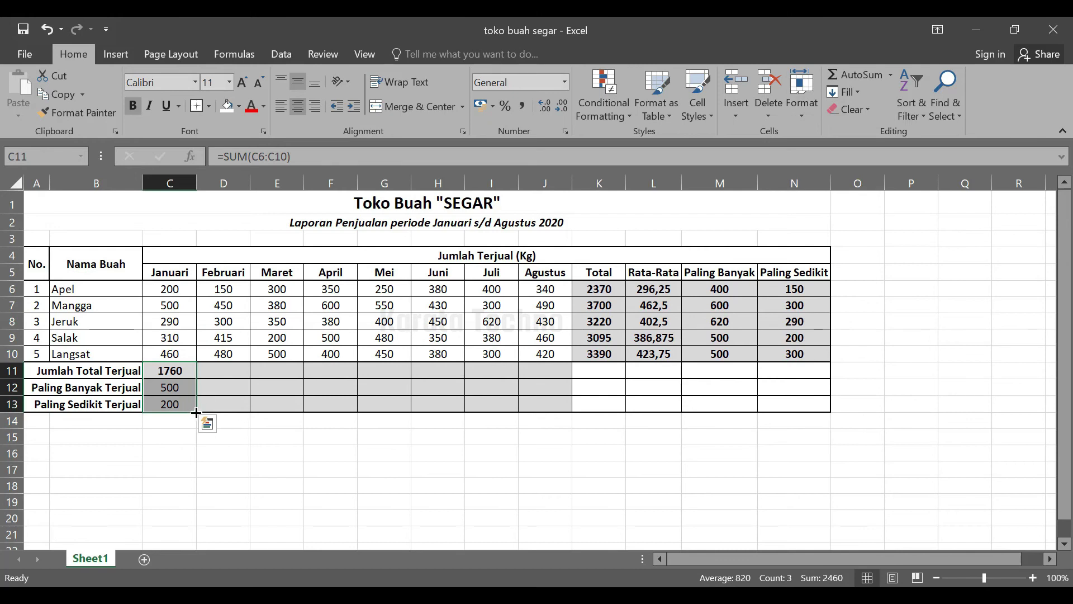
pyautogui.moveTo(196, 412); pyautogui.dragTo(552, 399)
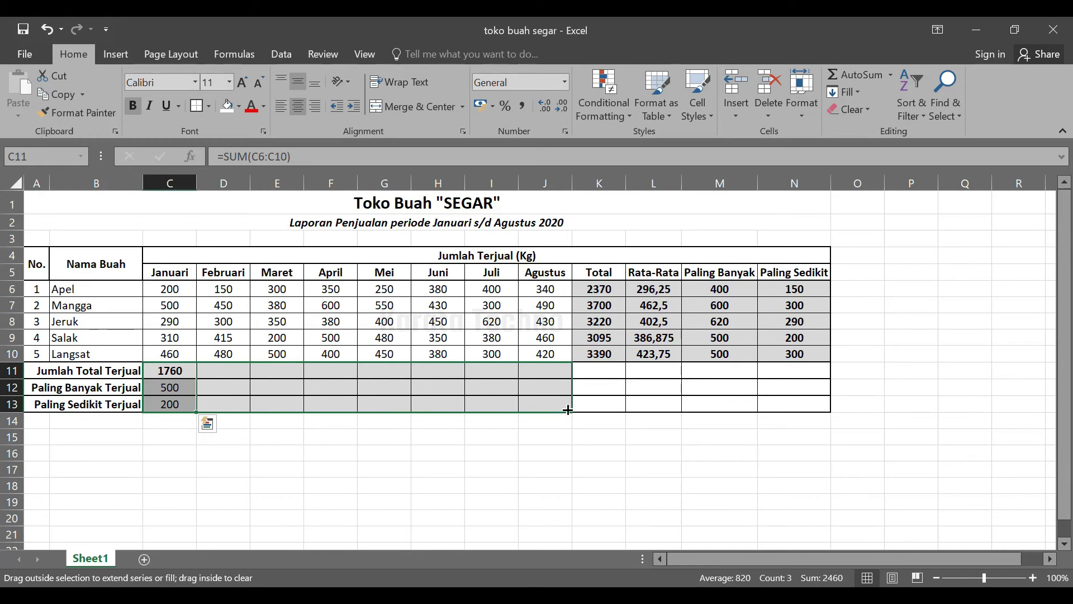
pyautogui.moveTo(567, 410); pyautogui.dragTo(568, 410)
pyautogui.click(552, 371)
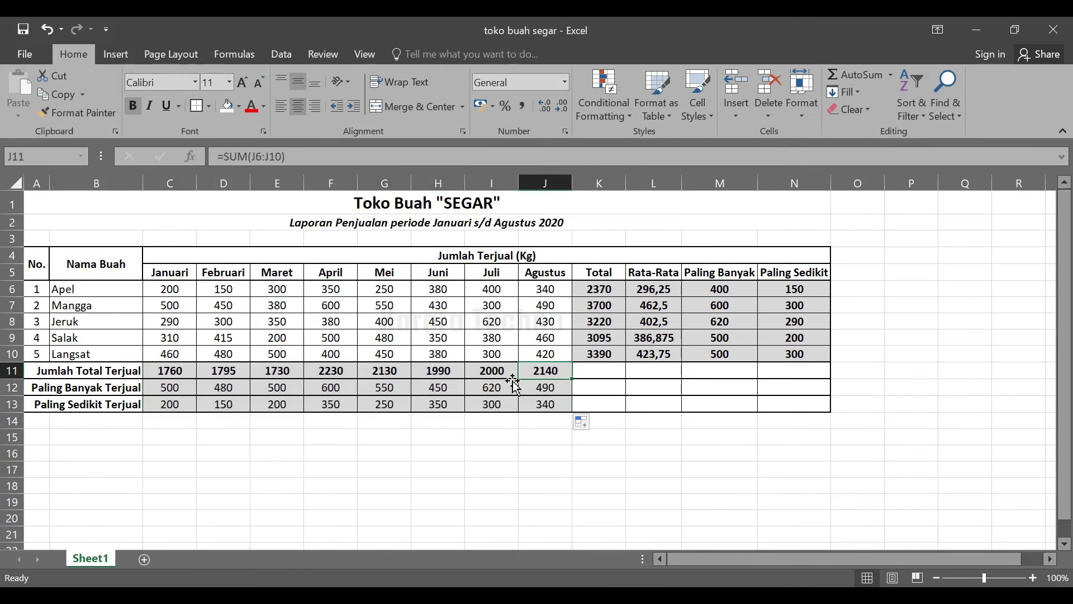
pyautogui.click(549, 388)
pyautogui.click(552, 370)
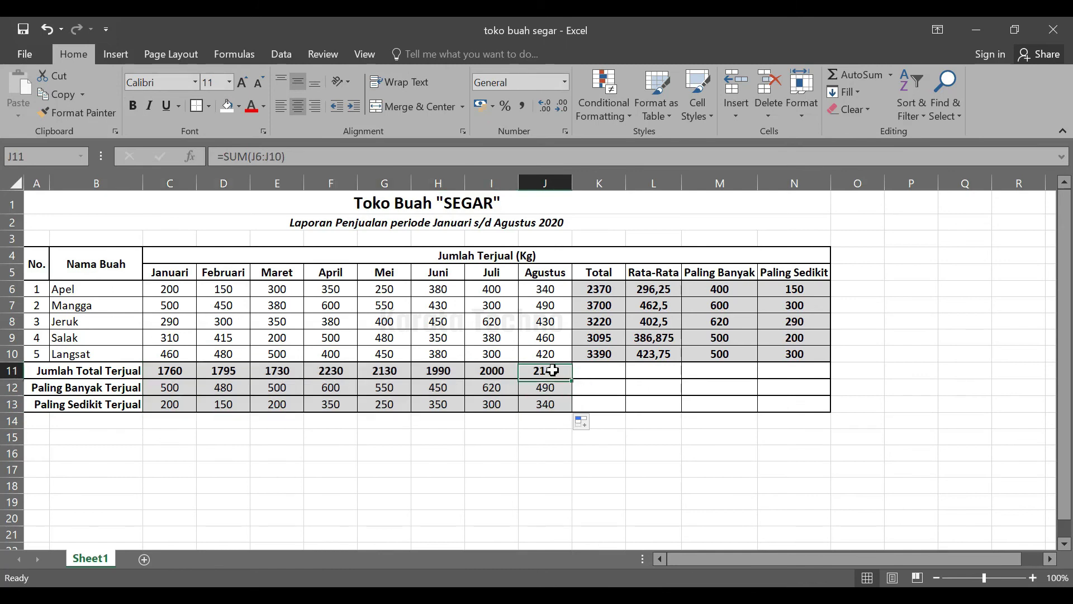
# Make the Paling Banyak Terjual and Paling Sedikit Terjual values in C12:J13 bold.
pyautogui.moveTo(548, 404); pyautogui.dragTo(153, 388)
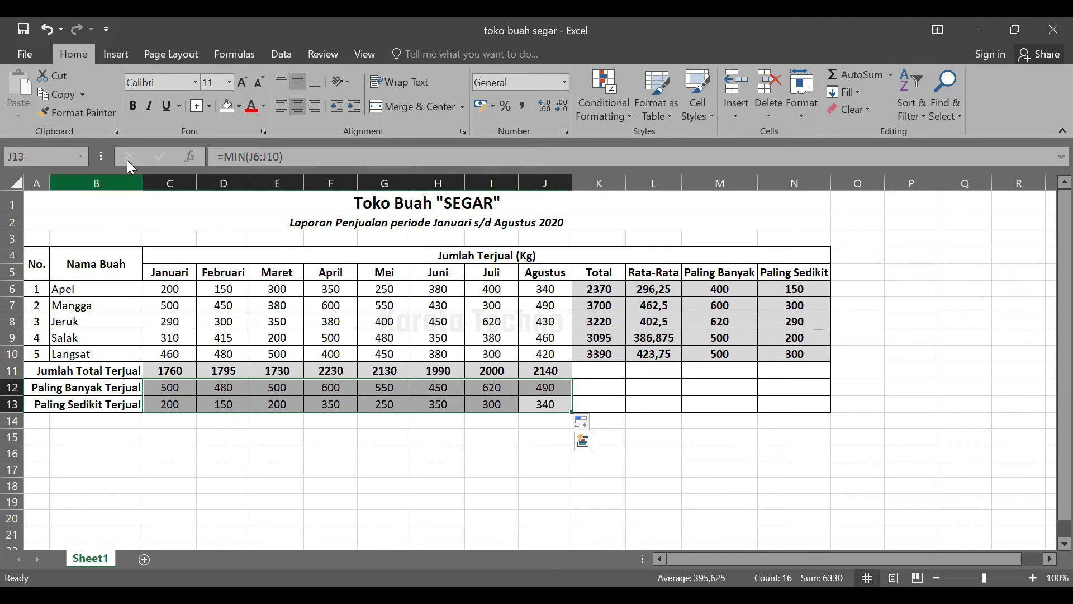
pyautogui.click(133, 105)
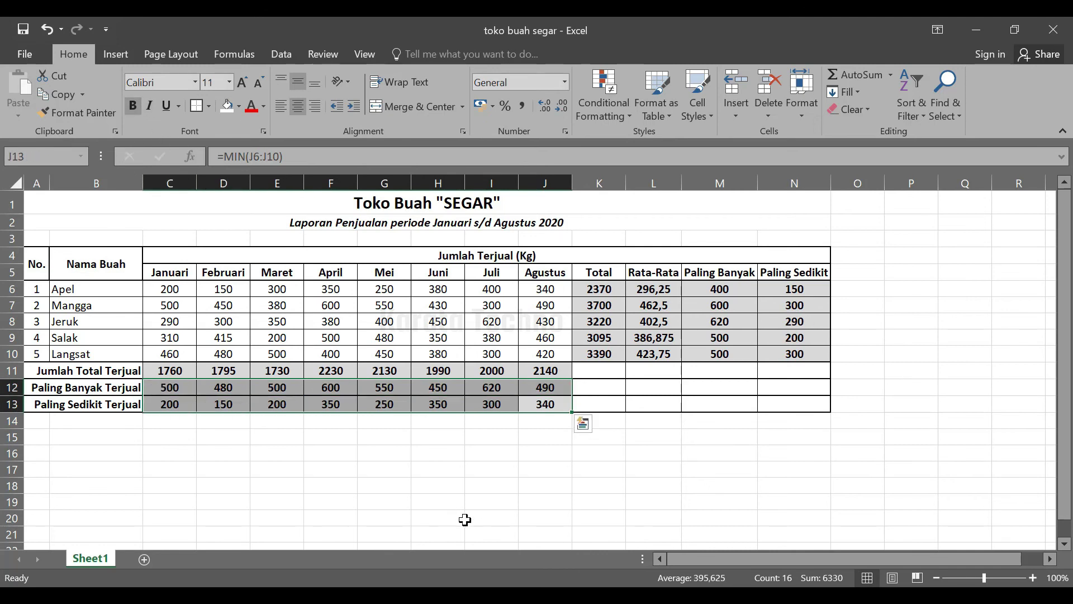
pyautogui.click(503, 469)
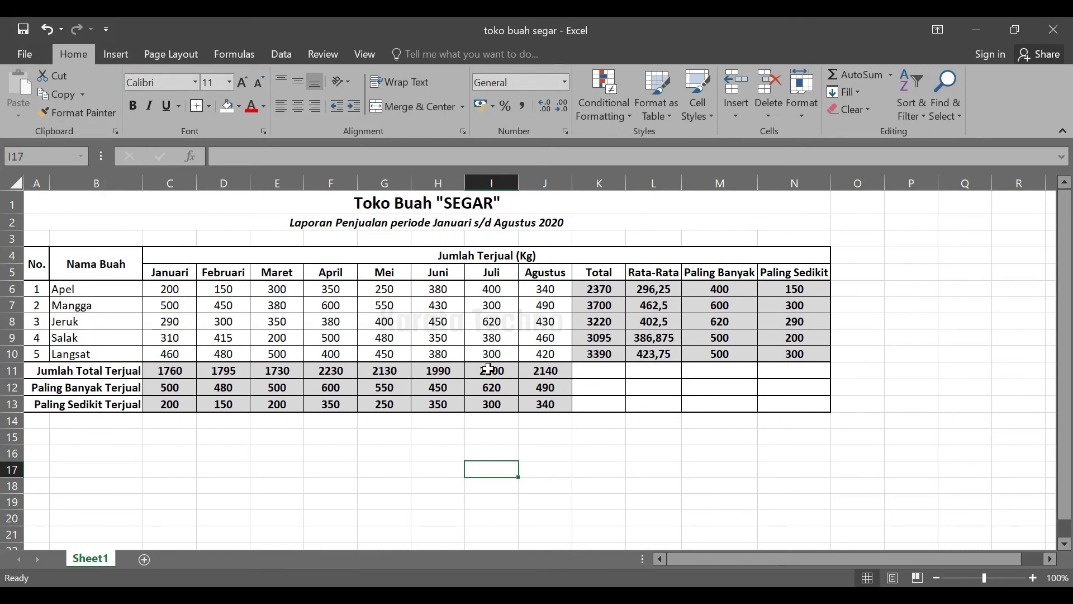
pyautogui.click(547, 275)
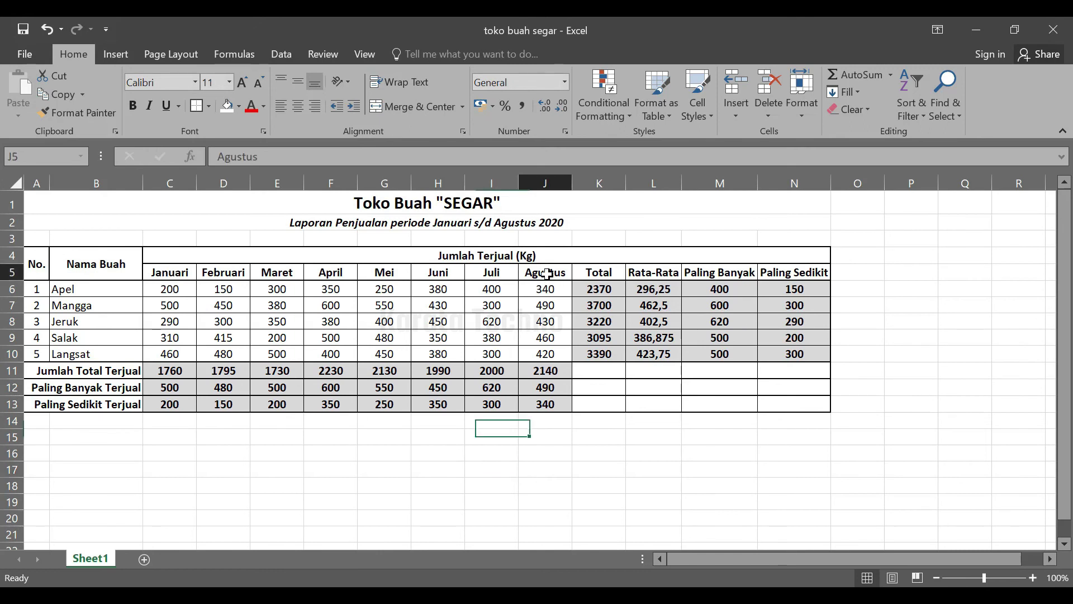
# Check the Agustus total, highest and lowest sales formulas in J11:J13 against the fruit values above.
pyautogui.click(554, 371)
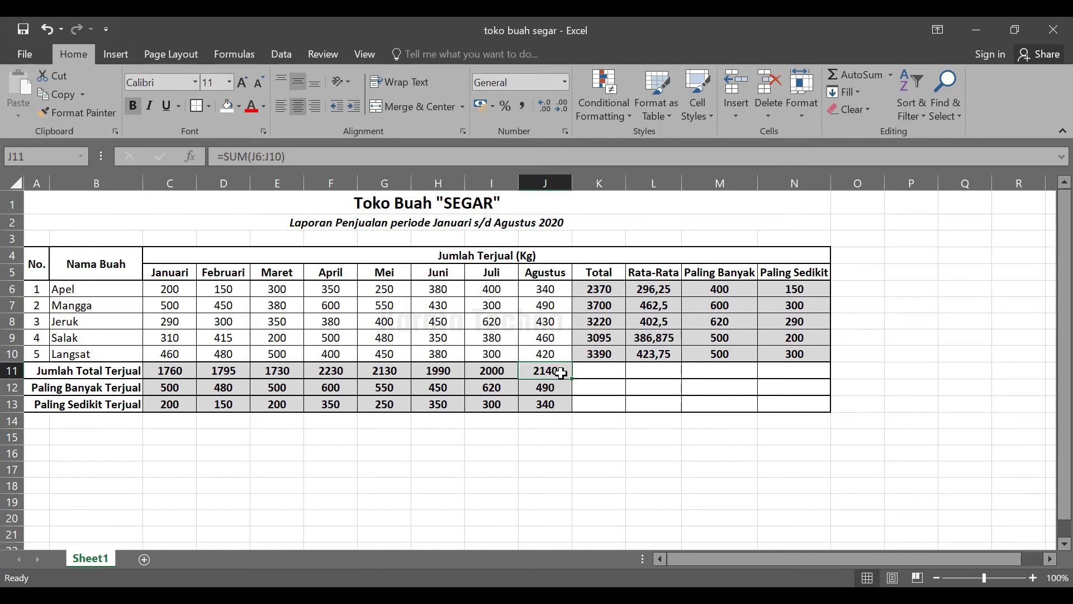
pyautogui.click(549, 389)
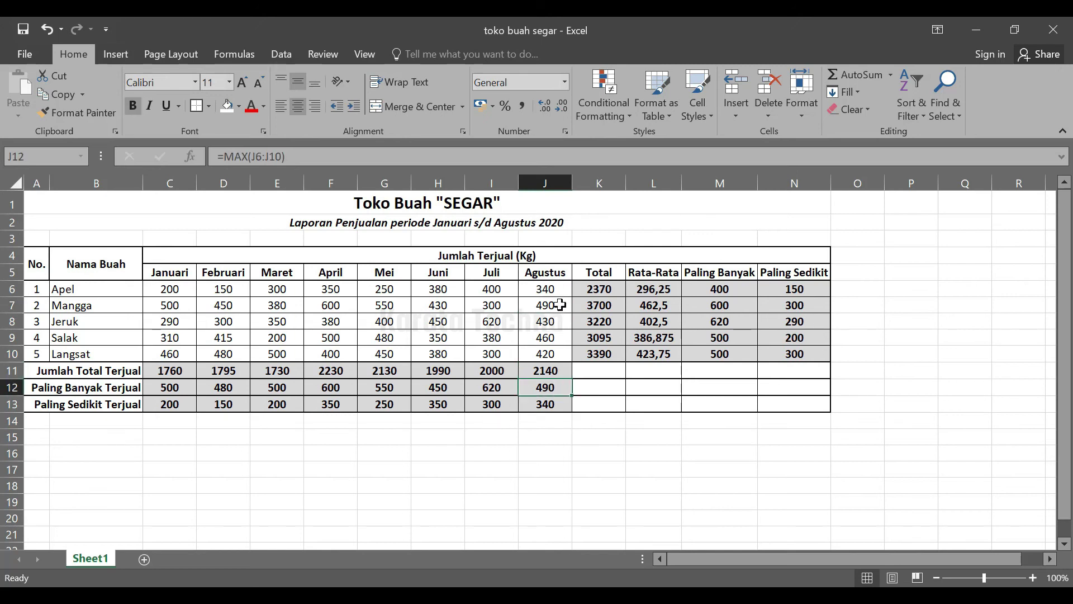
pyautogui.click(553, 405)
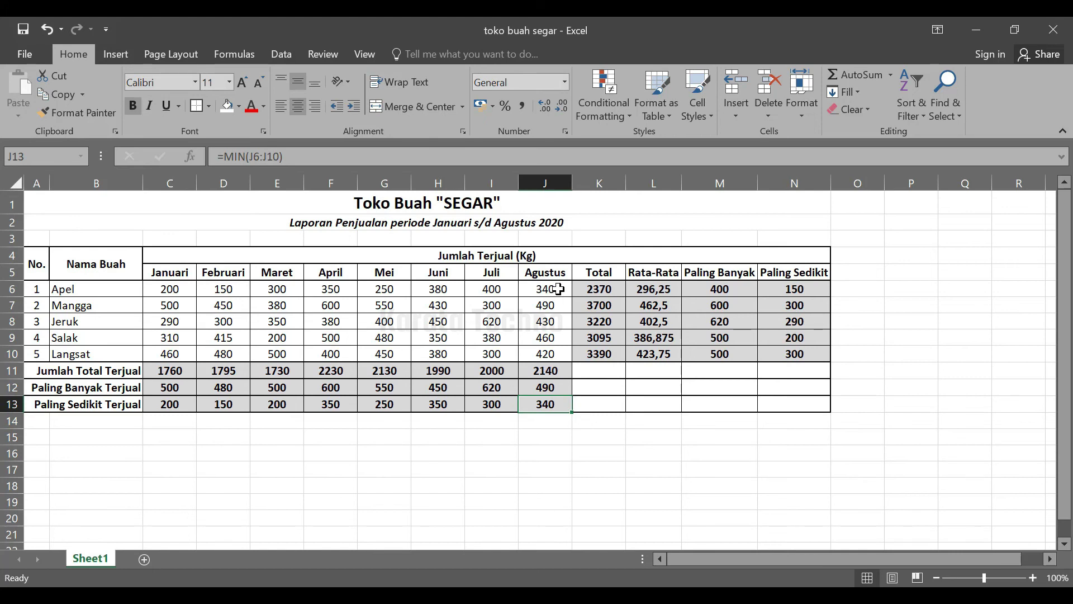
# Fill the three Agustus summary formulas in J11:J13 into K11:K13 under Total and check each resulting formula.
pyautogui.click(597, 371)
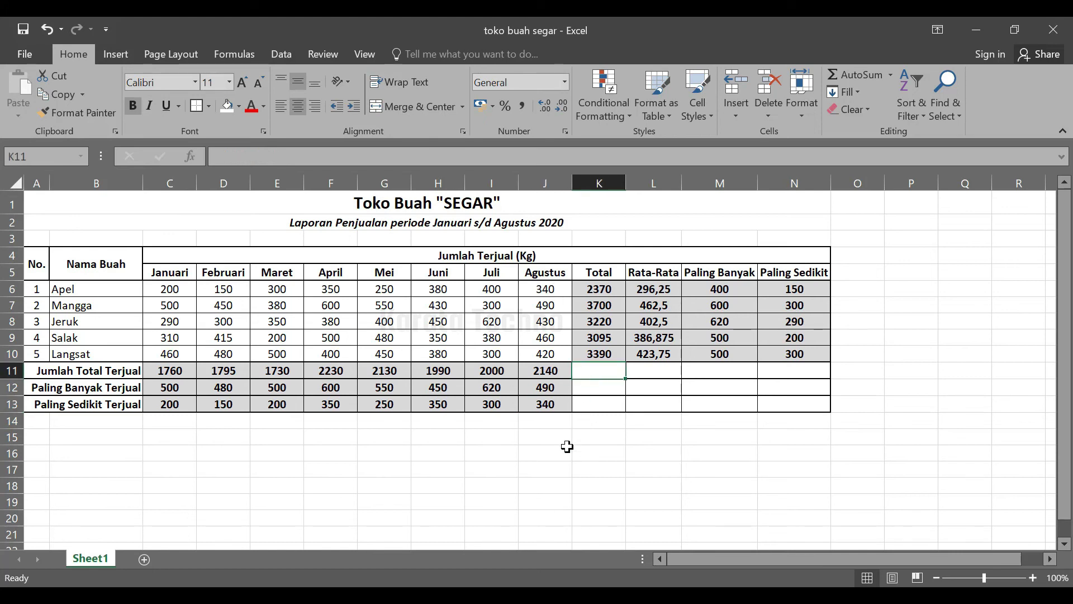
pyautogui.moveTo(557, 370); pyautogui.dragTo(614, 412)
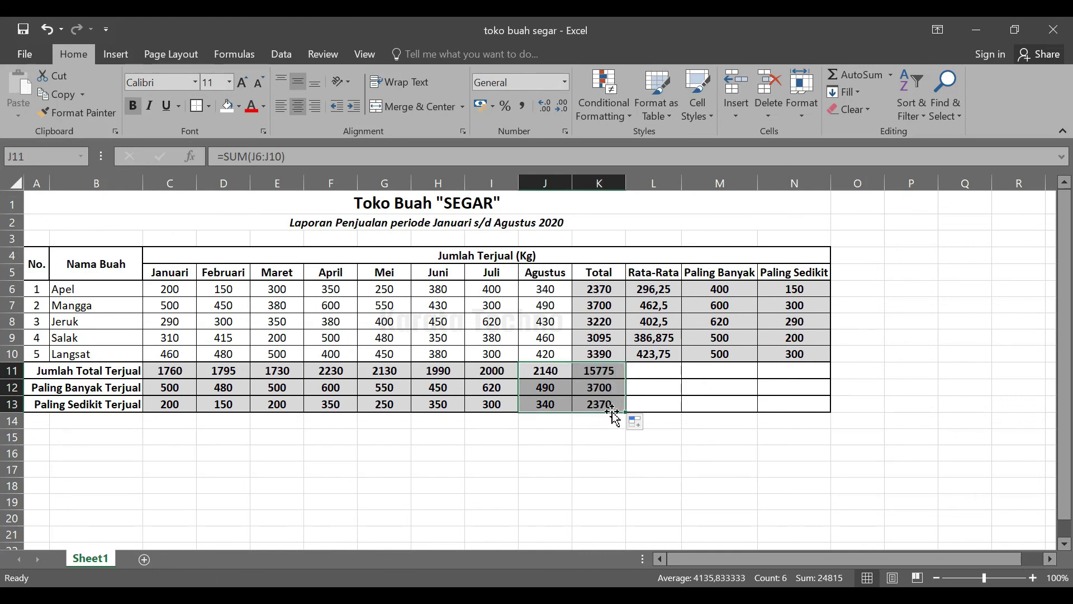
pyautogui.click(615, 440)
pyautogui.click(609, 372)
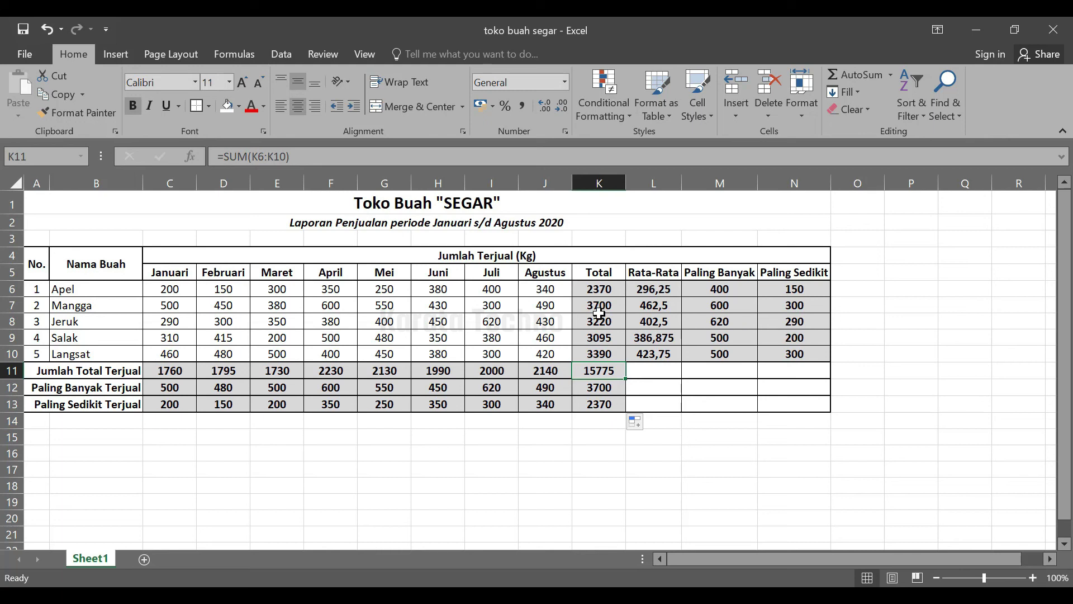
pyautogui.click(605, 387)
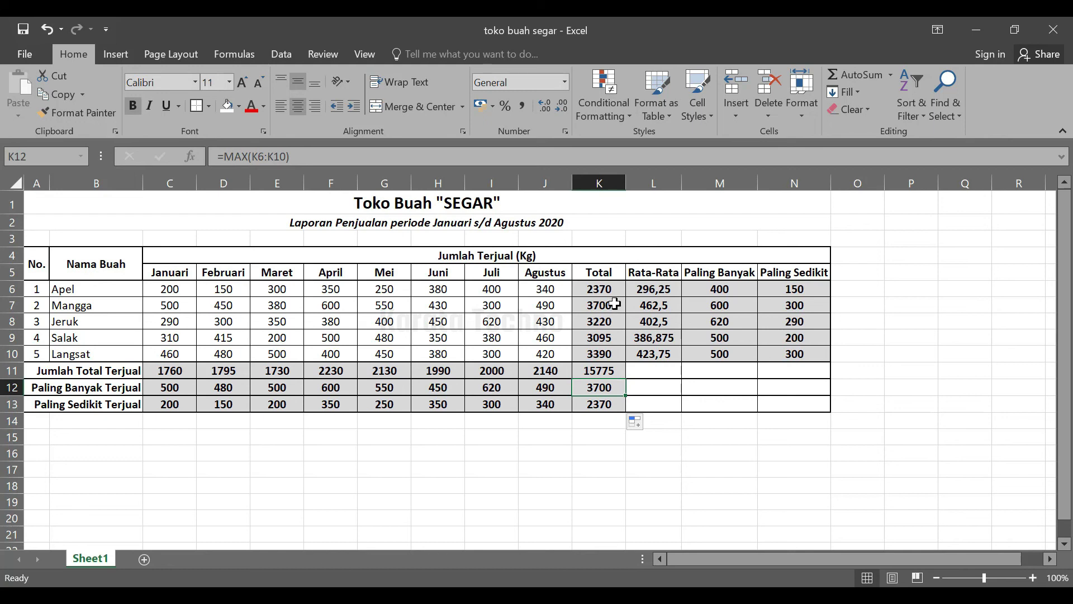
pyautogui.click(607, 405)
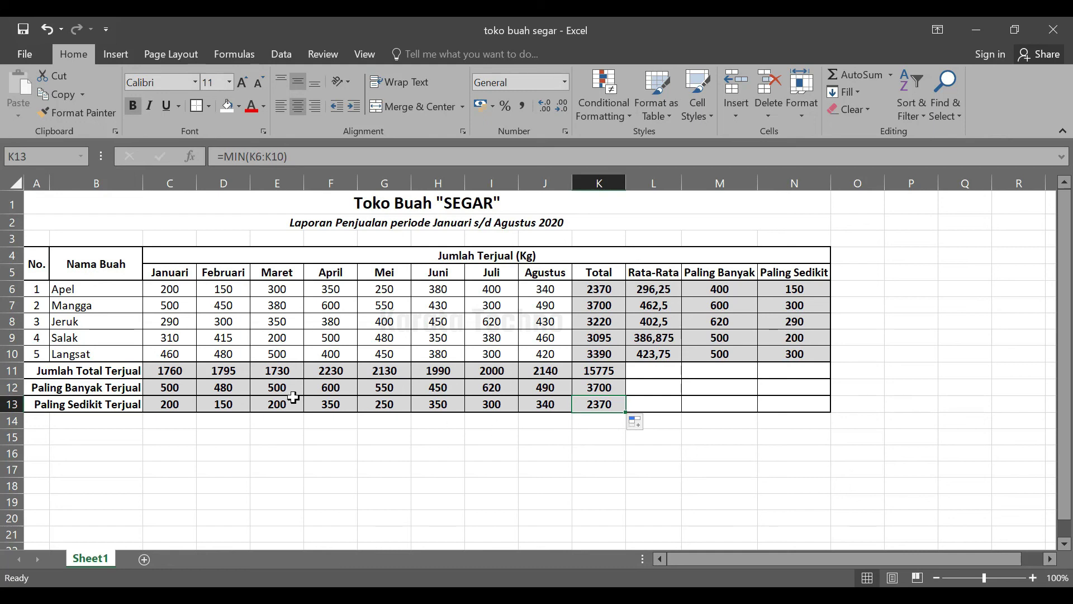
# Merge and center the empty cells L11:N11, L12:N12 and L13:N13, each row separately.
pyautogui.click(662, 406)
pyautogui.moveTo(650, 373); pyautogui.dragTo(806, 372)
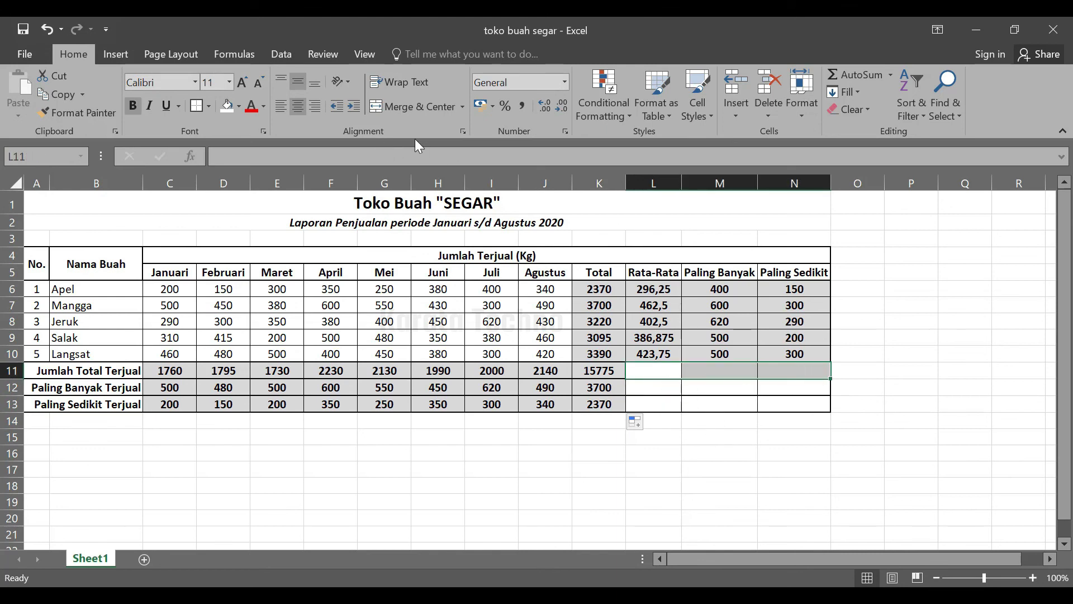
pyautogui.click(412, 108)
pyautogui.moveTo(668, 388); pyautogui.dragTo(794, 387)
pyautogui.click(417, 109)
pyautogui.moveTo(670, 404); pyautogui.dragTo(782, 405)
pyautogui.click(783, 439)
pyautogui.moveTo(642, 405); pyautogui.dragTo(788, 404)
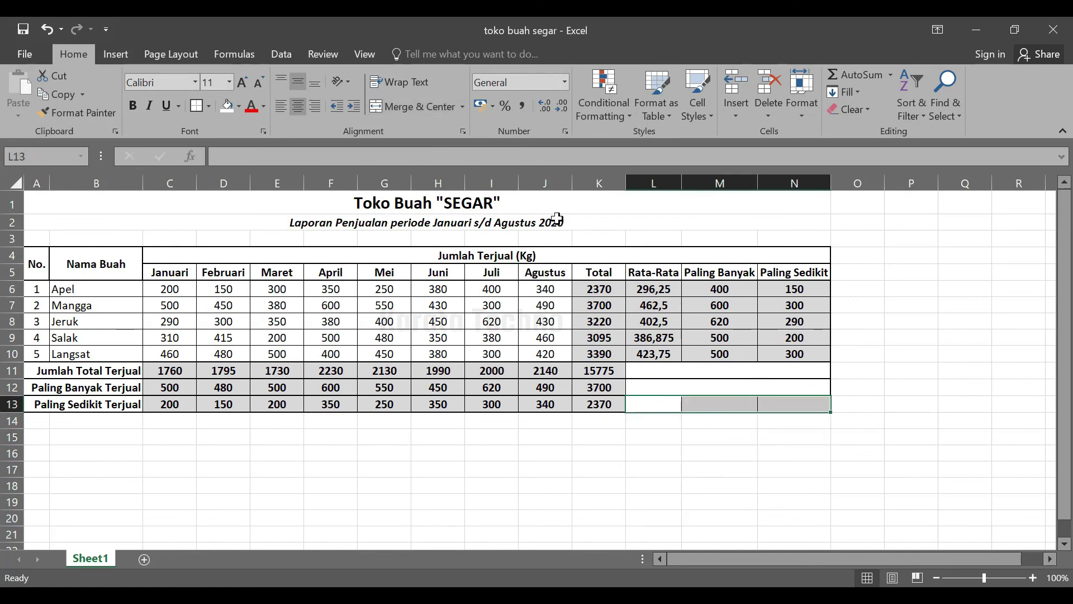
pyautogui.click(414, 107)
pyautogui.click(695, 503)
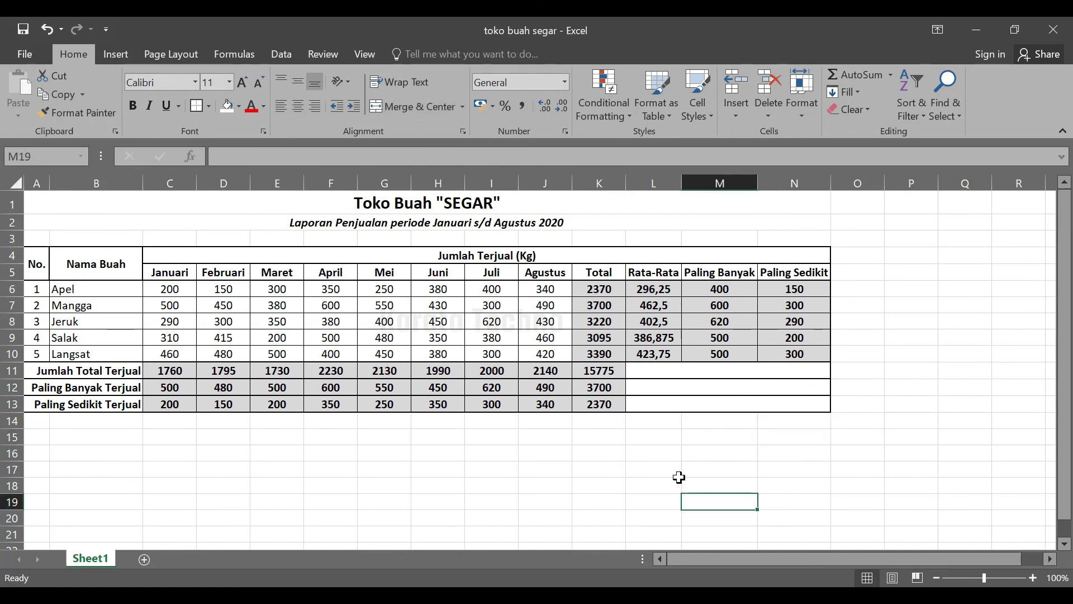